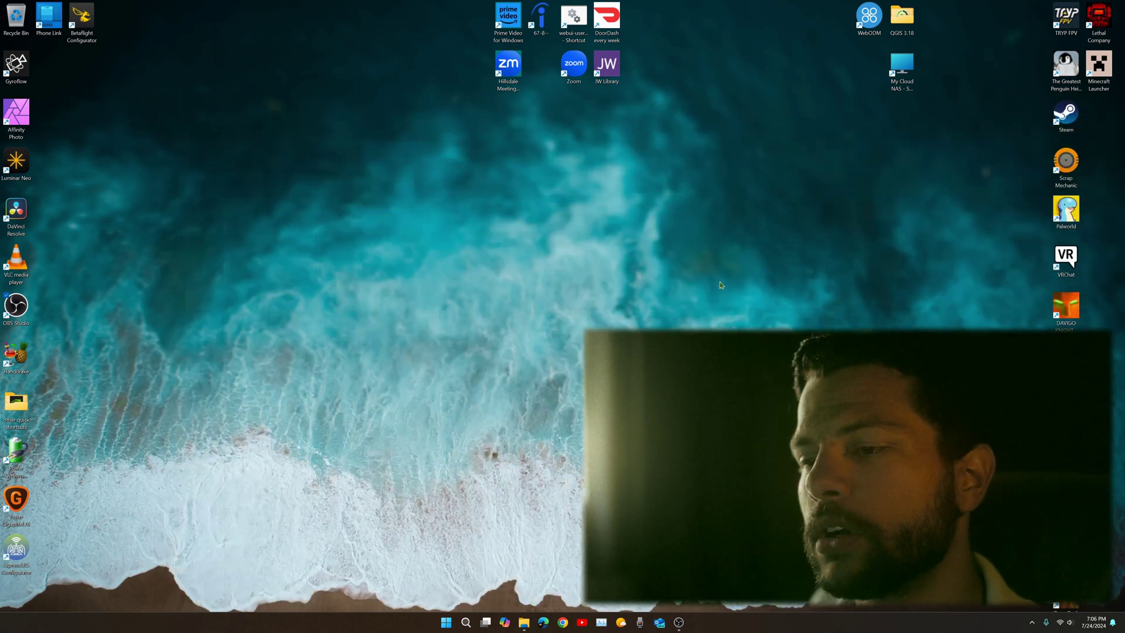
Extract GoPro Retro LUT.zip from the Downloads folder to its default destination
left_click(523, 622)
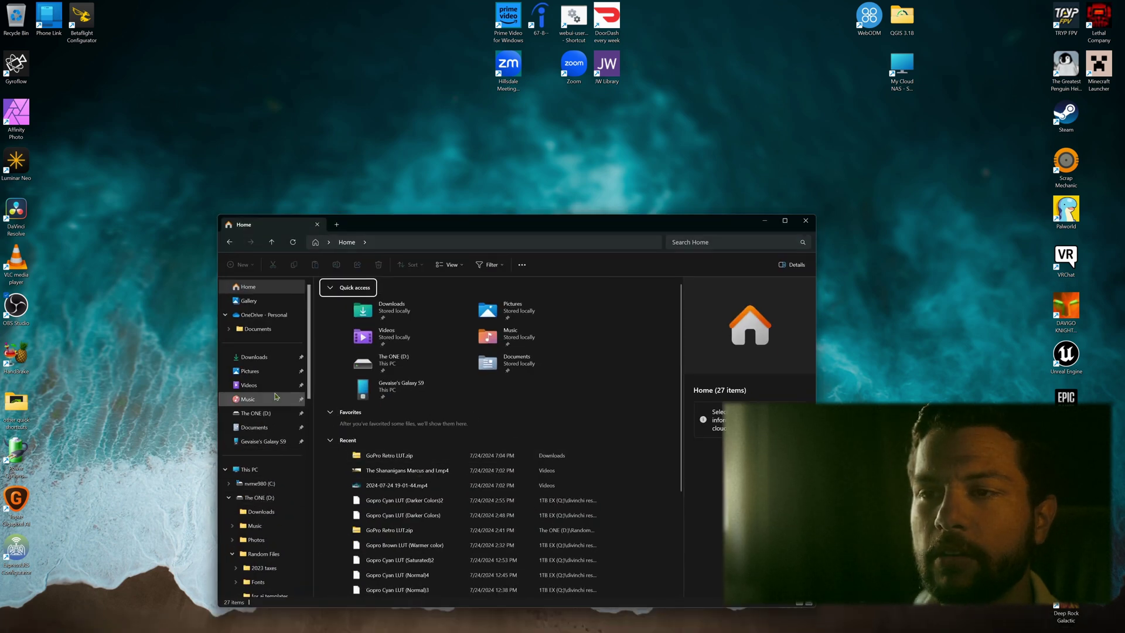
left_click(268, 357)
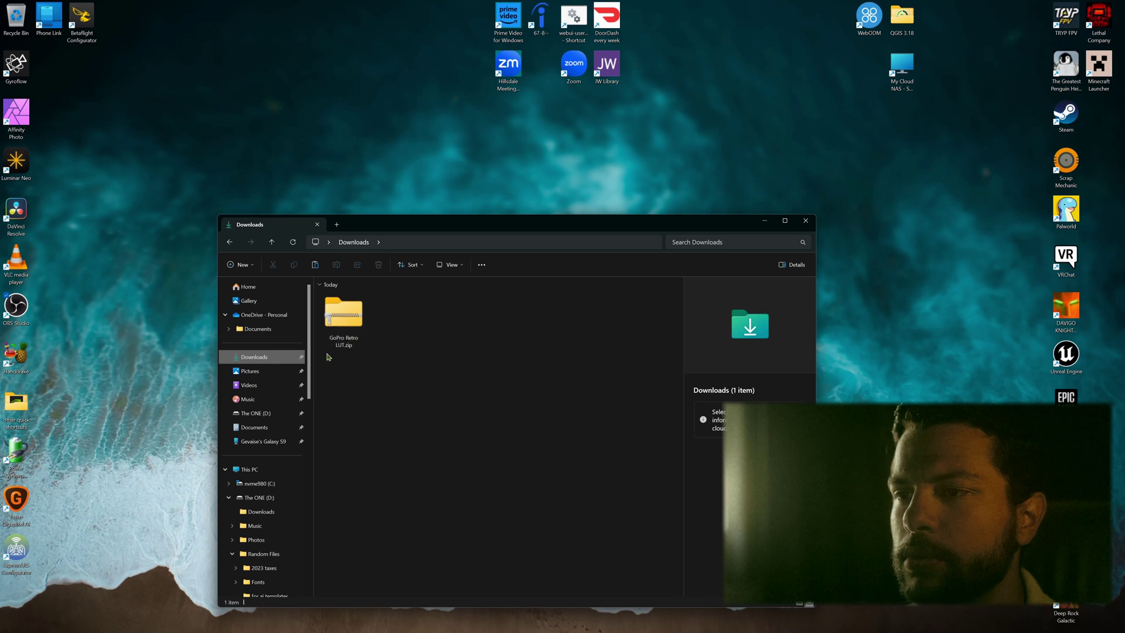
left_click(349, 327)
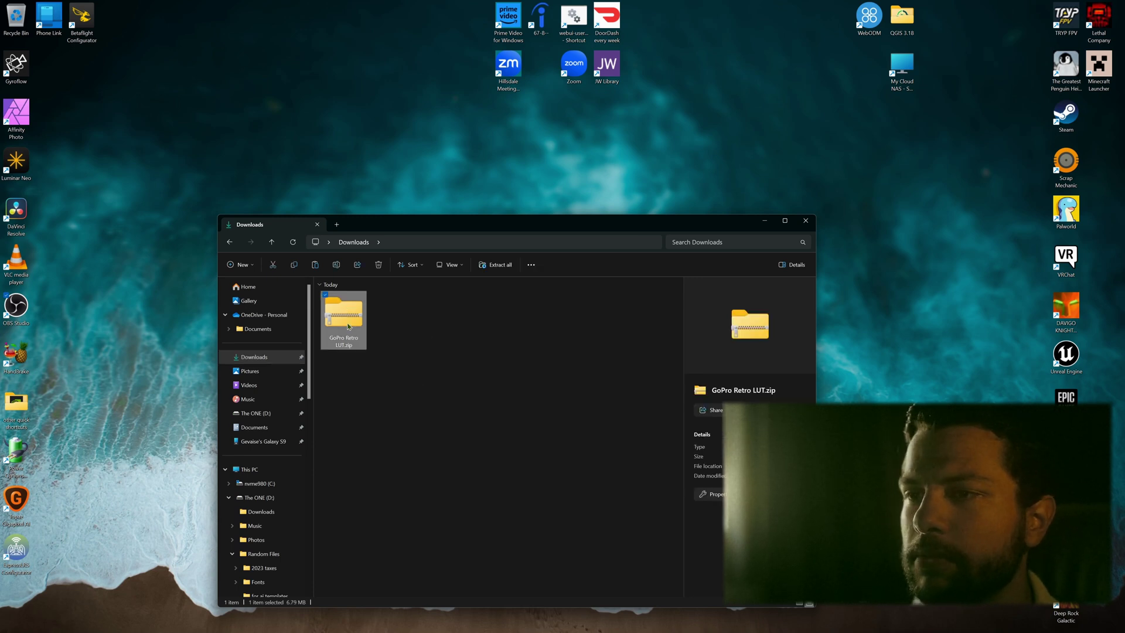
right_click(348, 326)
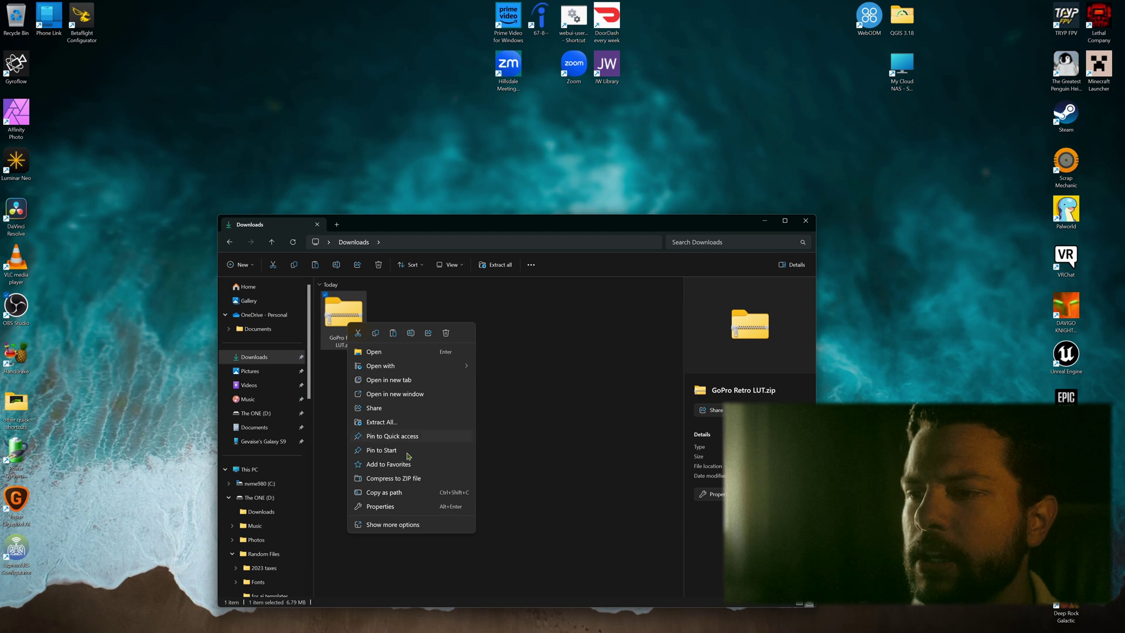
left_click(381, 423)
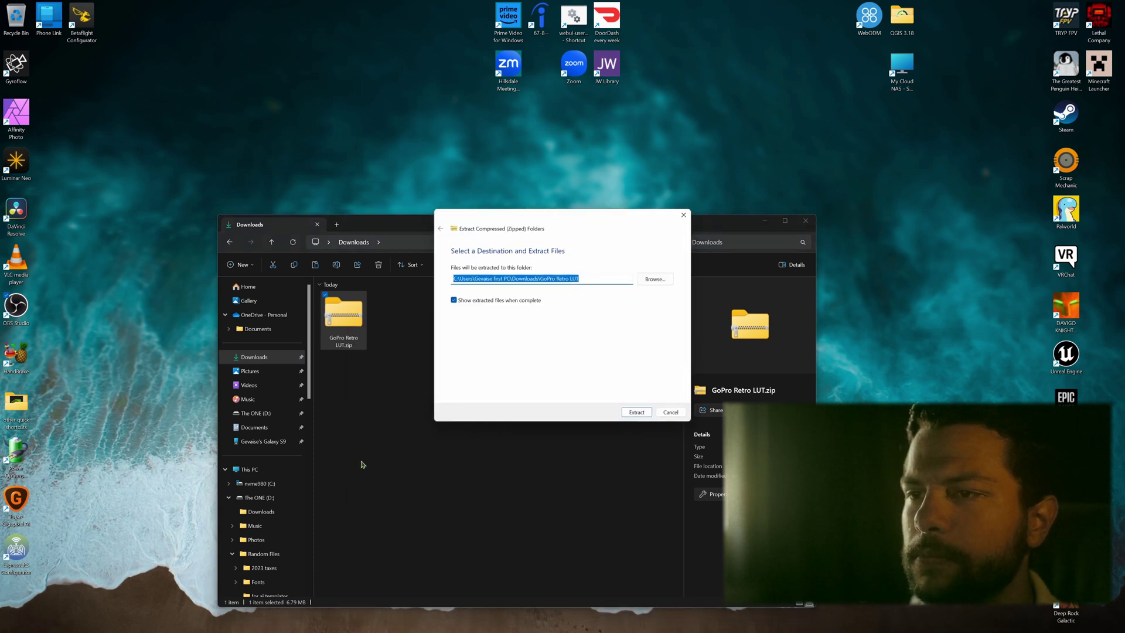
left_click(637, 413)
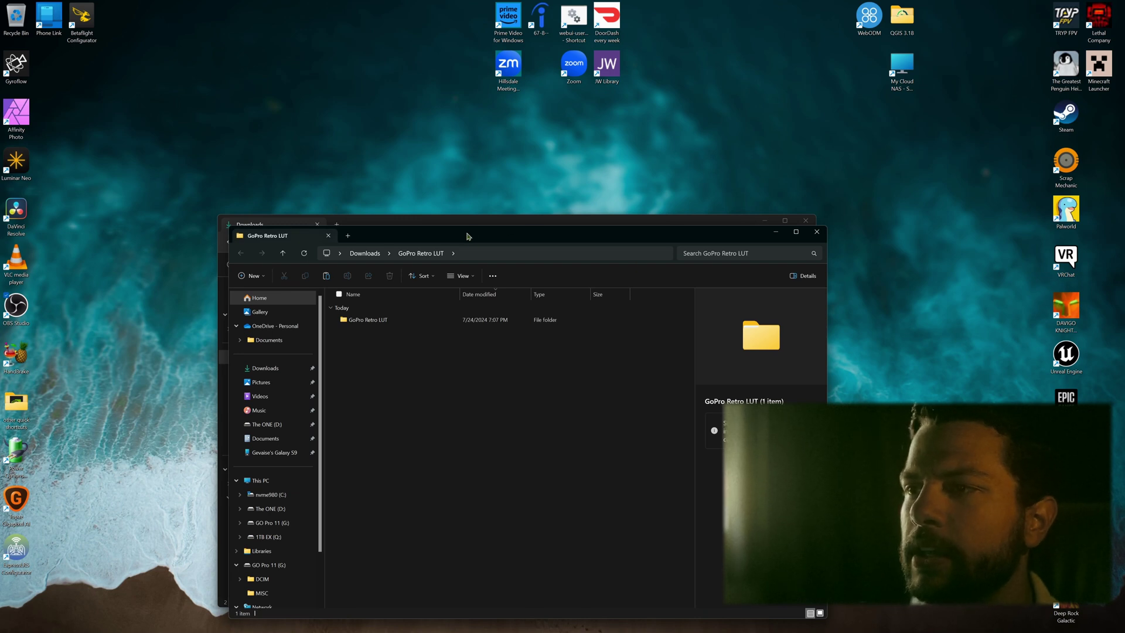
Arrange the Downloads and extracted-folder windows so both are accessible, and open the inner GoPro Retro LUT folder
left_click_drag(466, 236, 660, 228)
left_click_drag(409, 229, 254, 228)
left_click_drag(699, 230, 625, 222)
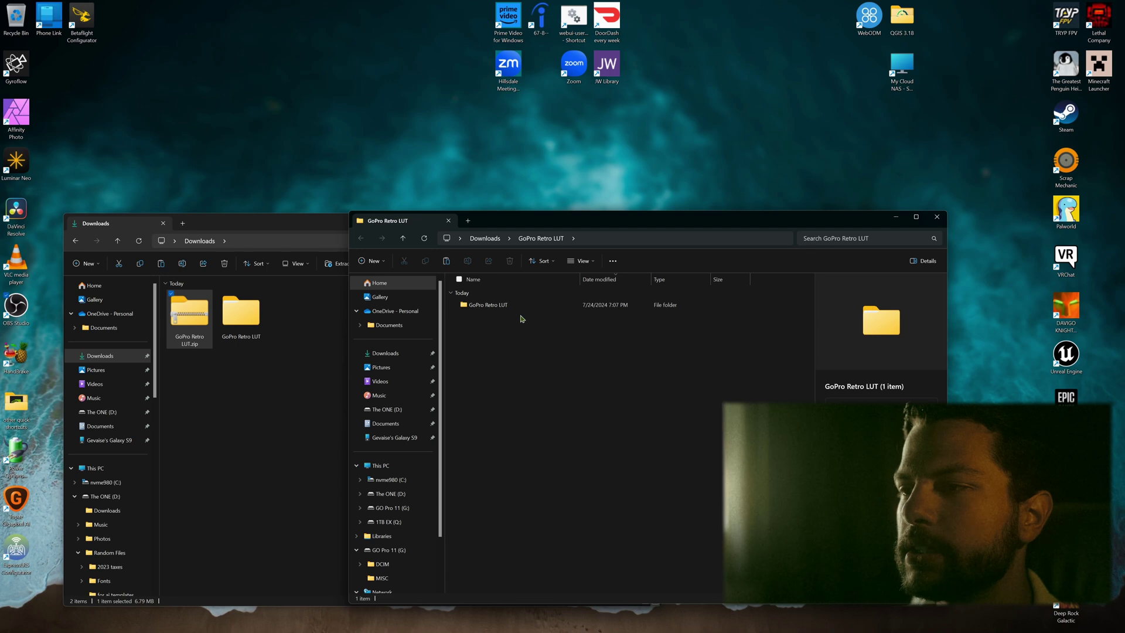
left_click_drag(565, 228, 497, 209)
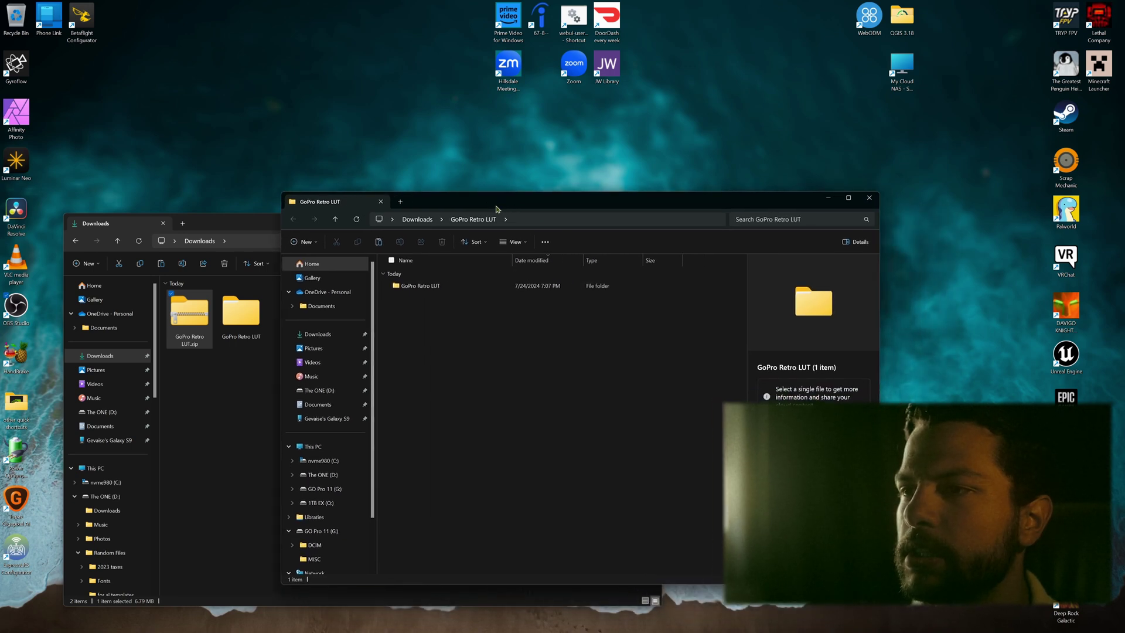
double_click(469, 286)
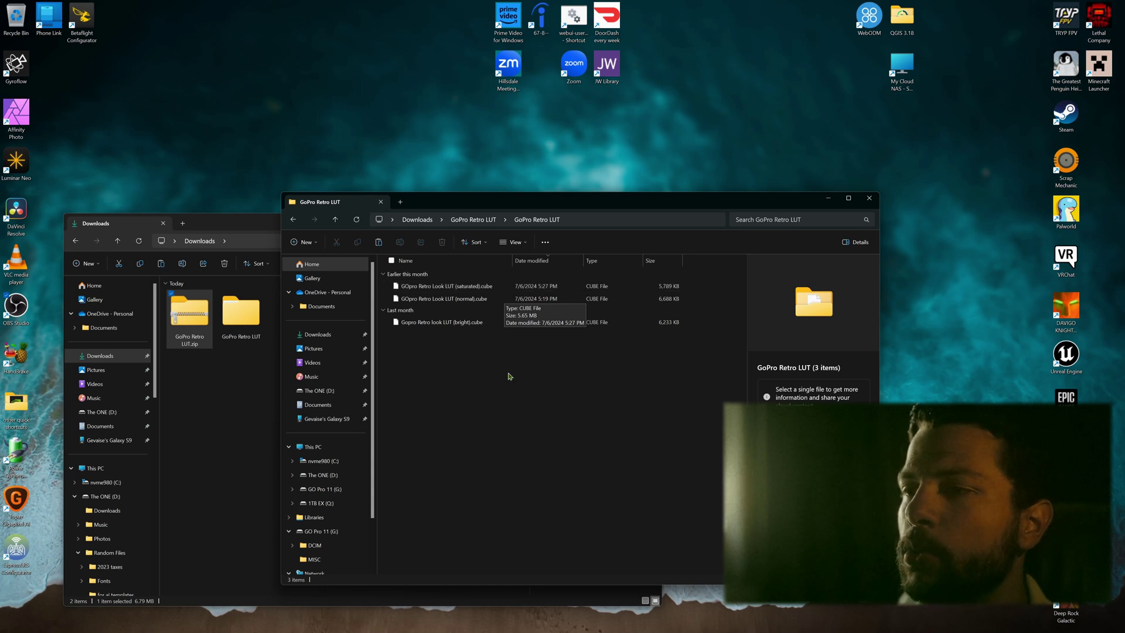
Launch DaVinci Resolve, open the "gopro lut tutorial" project and go to the Color page
double_click(20, 218)
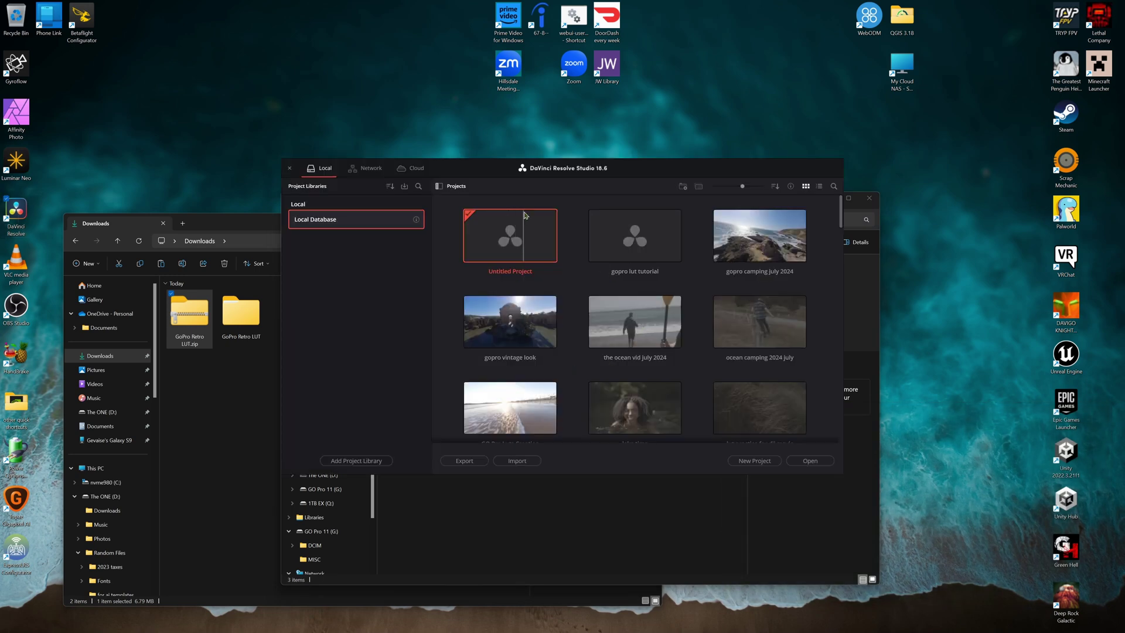
double_click(640, 235)
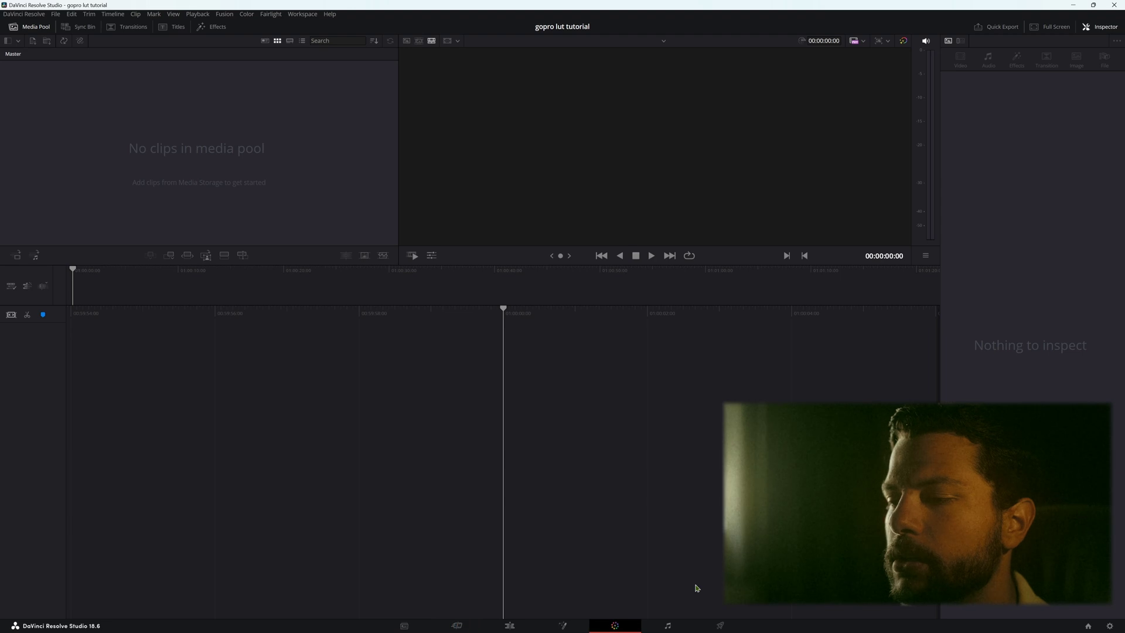
left_click(632, 625)
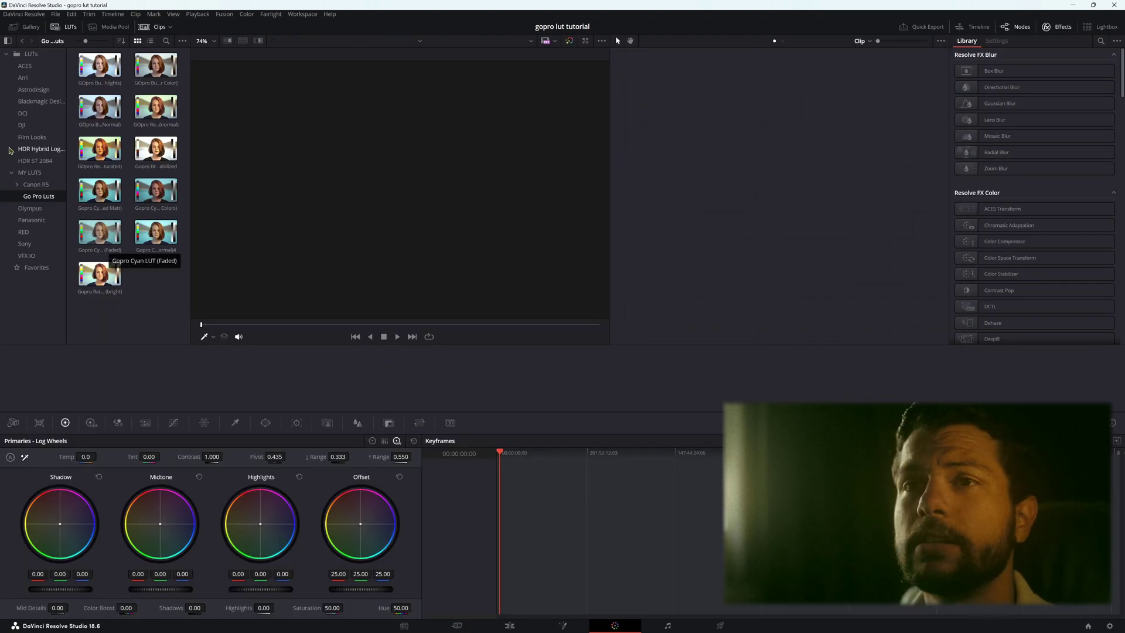
Hide the clips, effects and nodes on the Color page, leaving the LUT browser displayed at its root level
left_click(31, 56)
left_click(65, 27)
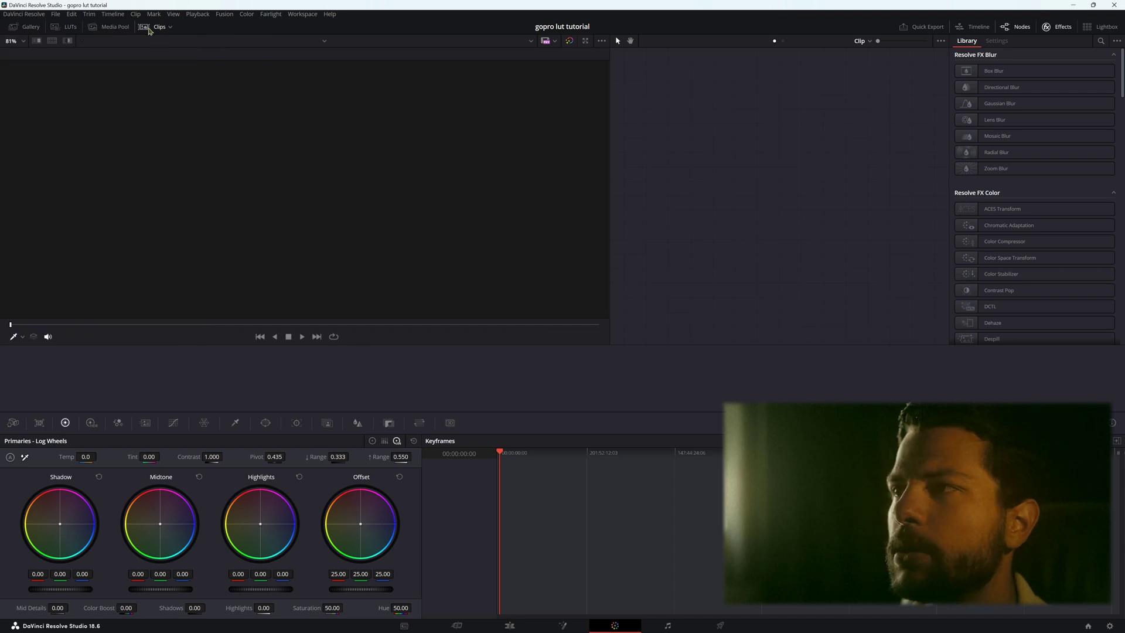
left_click(149, 29)
left_click(1046, 27)
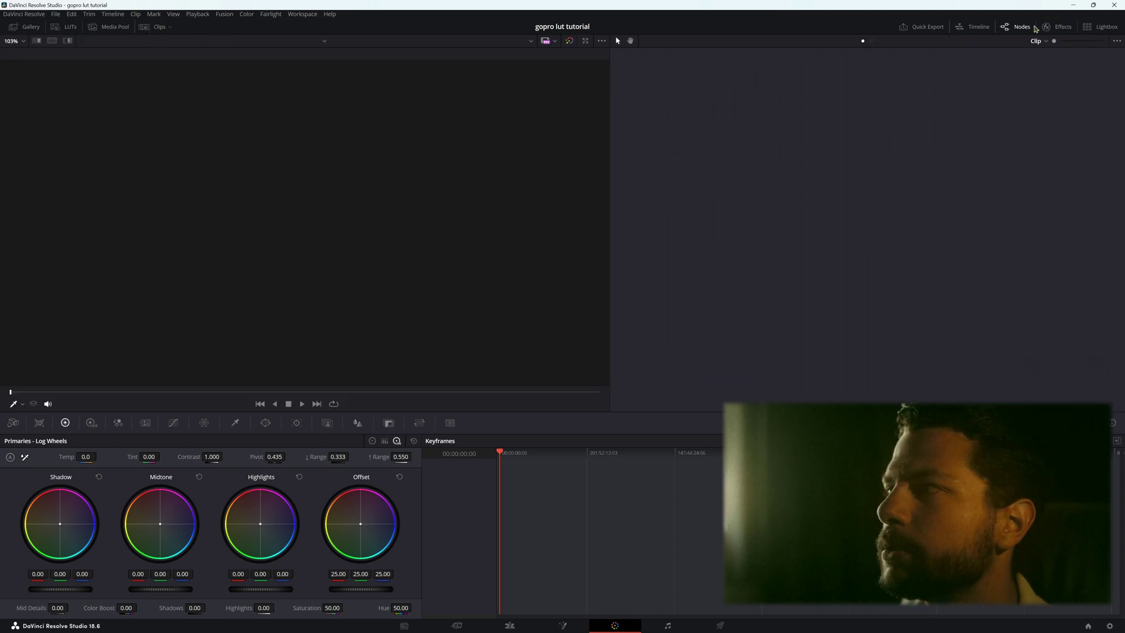
left_click(1005, 26)
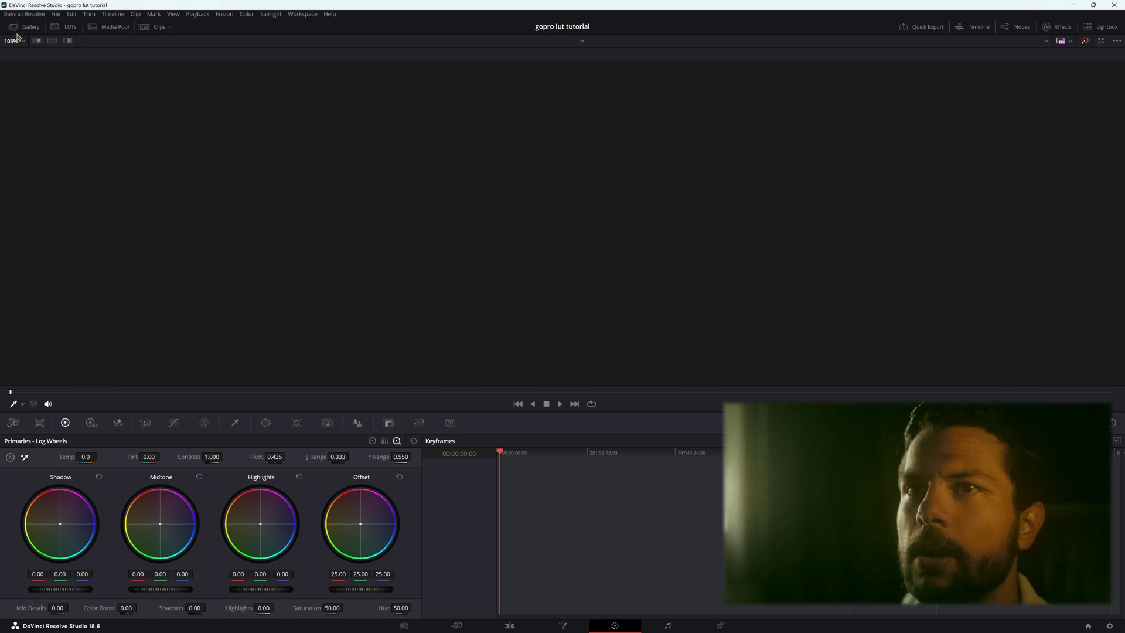
left_click(69, 28)
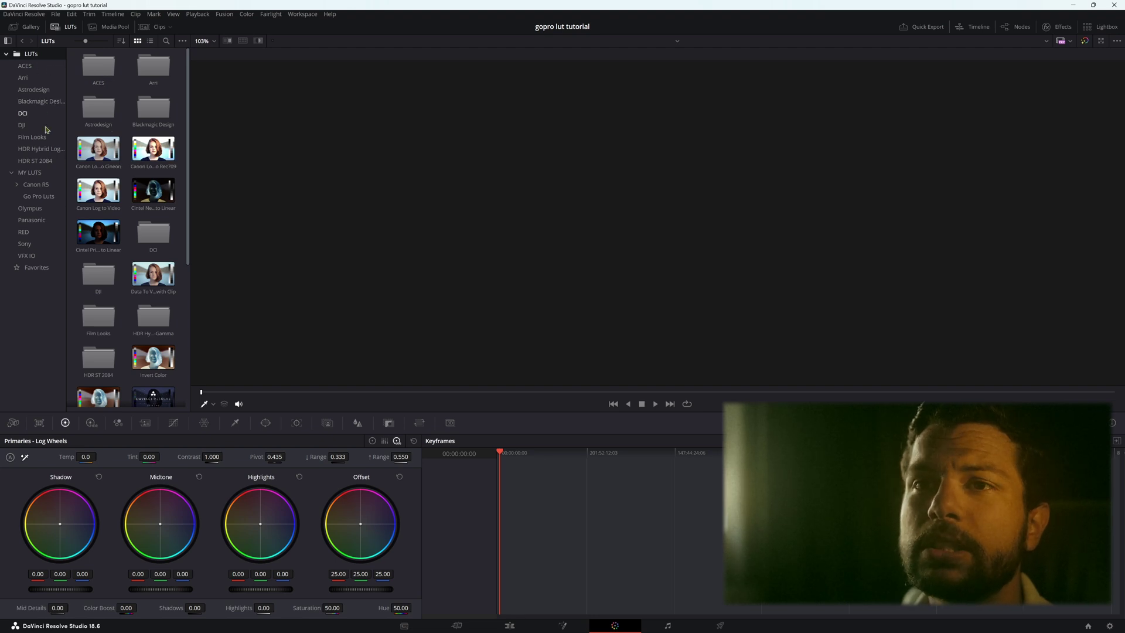
Reveal the DJI_X7_DLOG2Rec709 LUT's file location in File Explorer and go up to the parent LUT folder
left_click(22, 125)
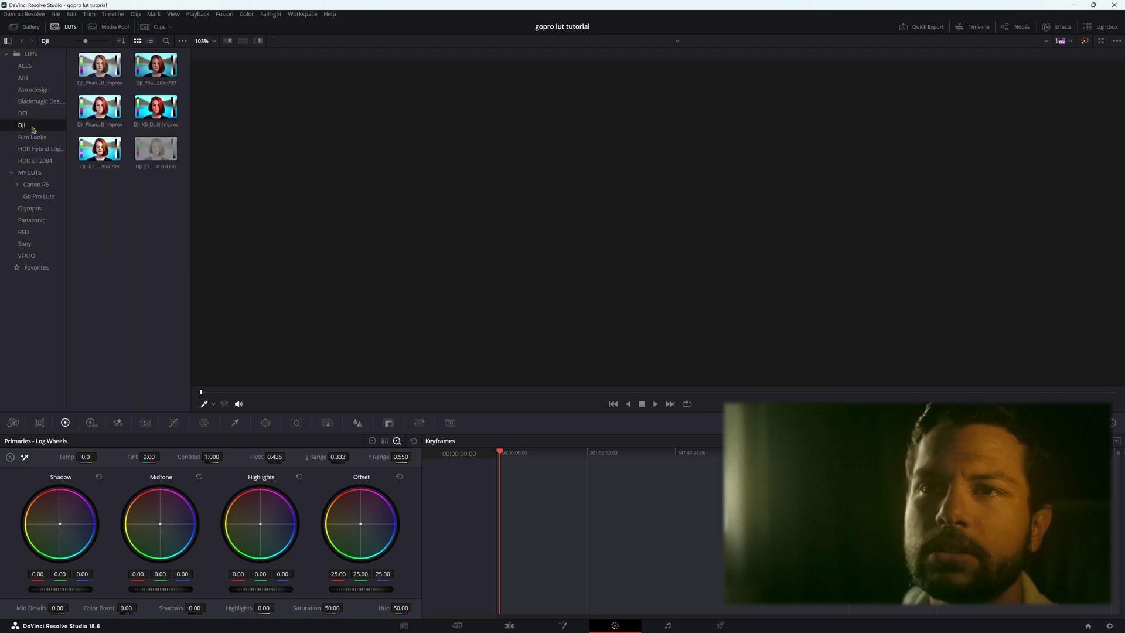
right_click(98, 157)
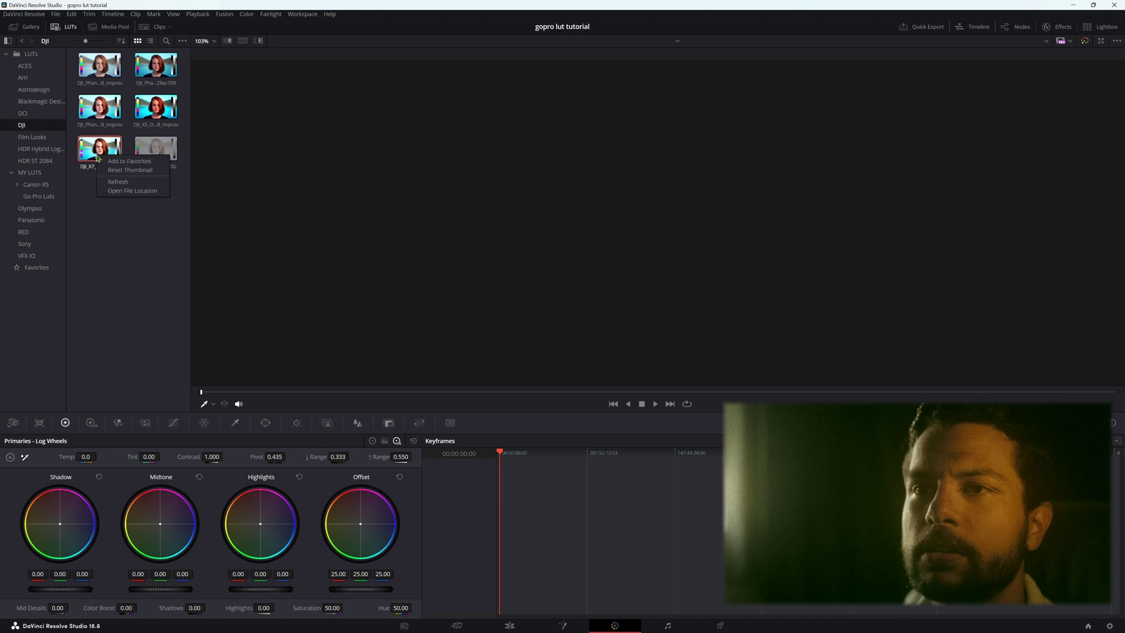
left_click(140, 190)
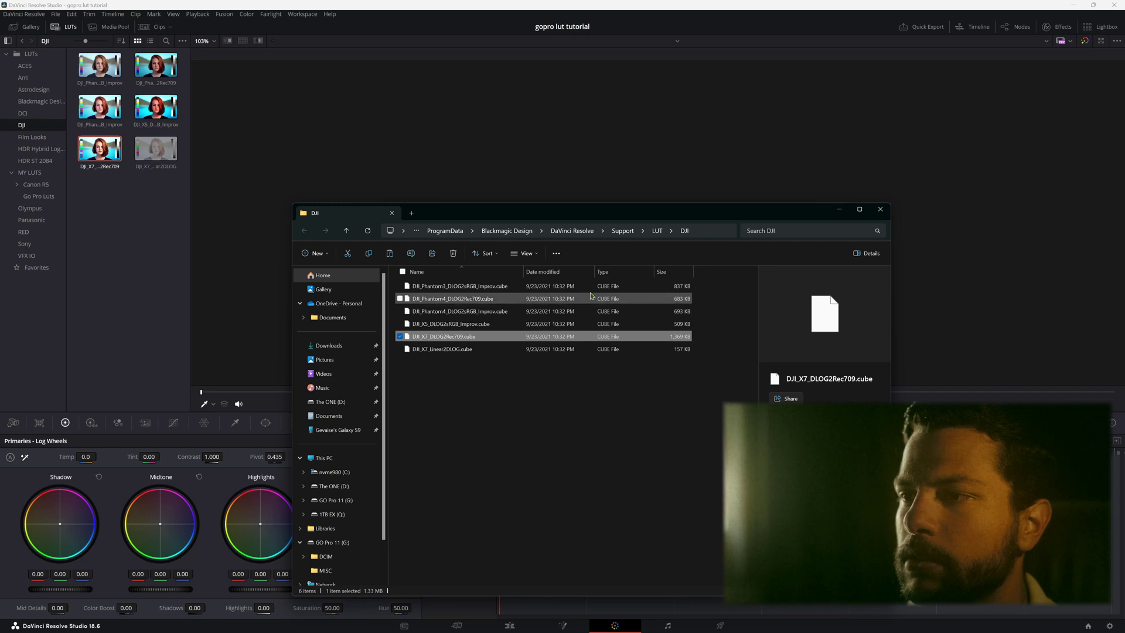
left_click(656, 231)
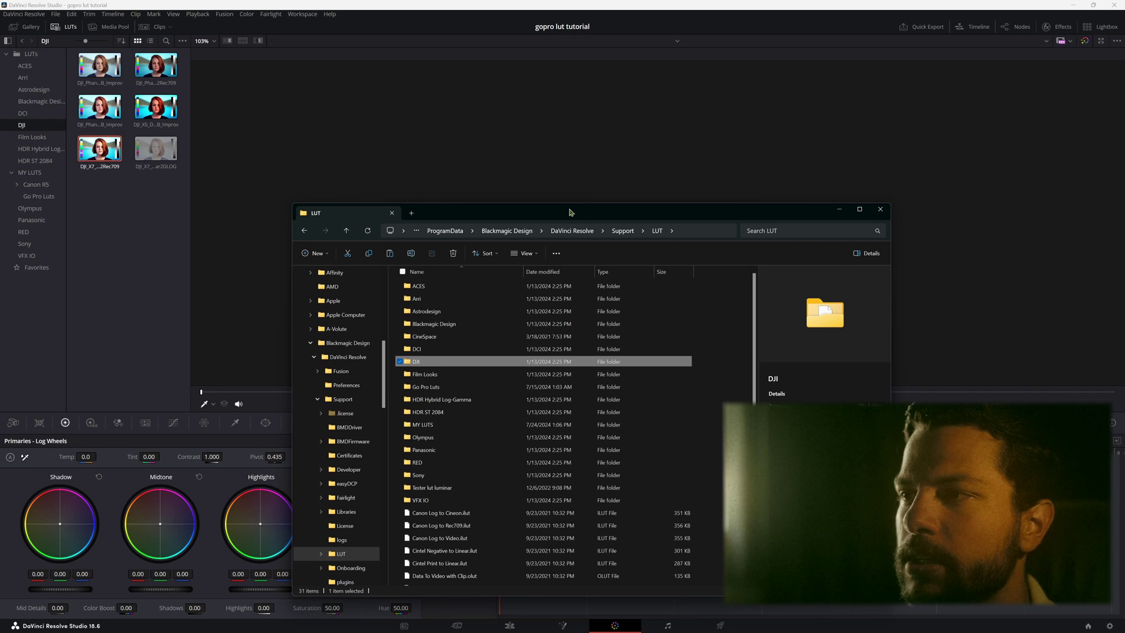
left_click_drag(569, 212, 600, 149)
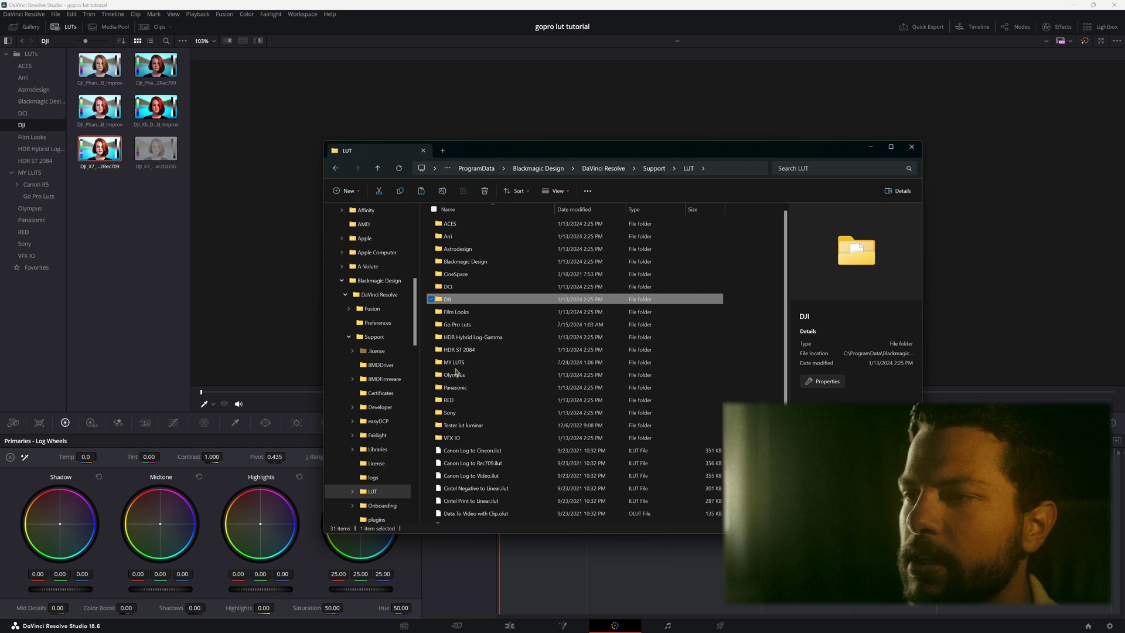
right_click(736, 343)
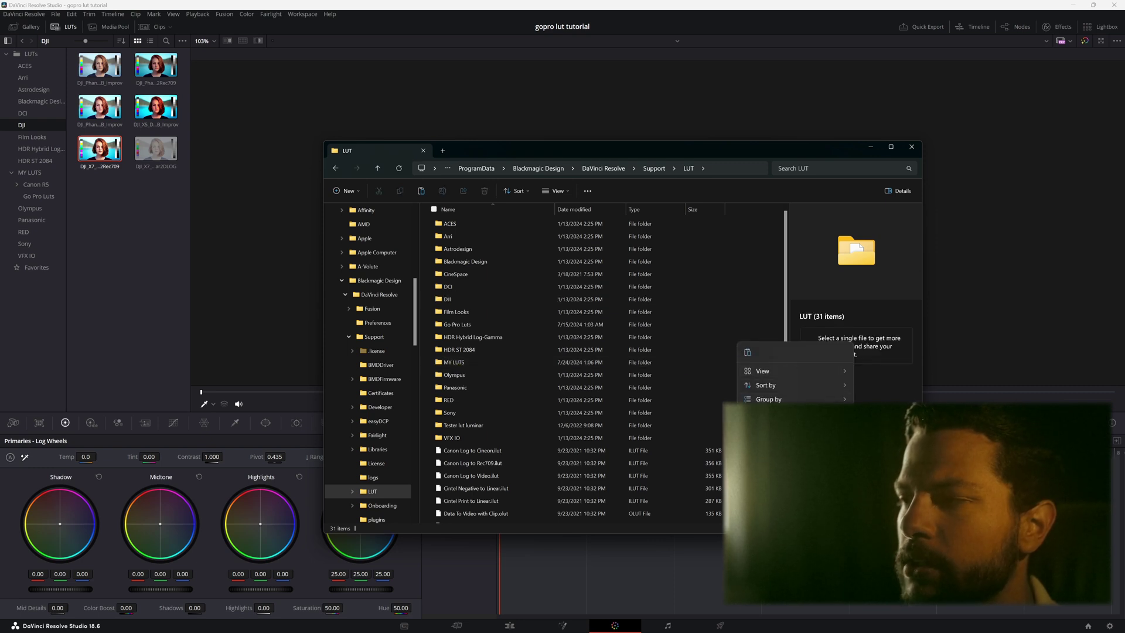
key("ctrl+shift+n")
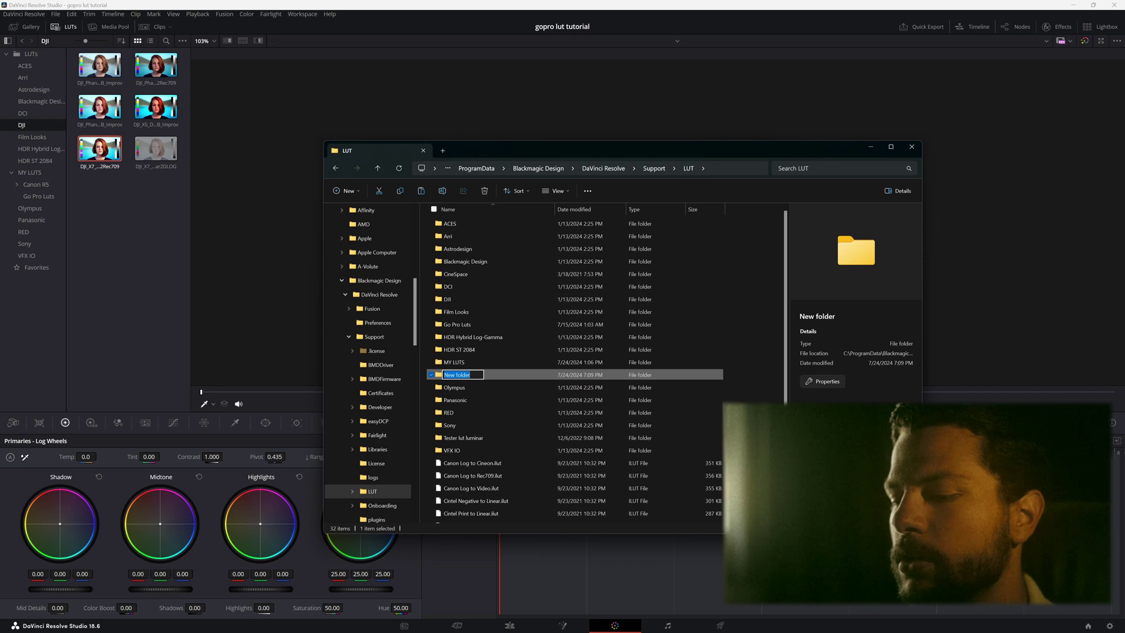
key("BackSpace")
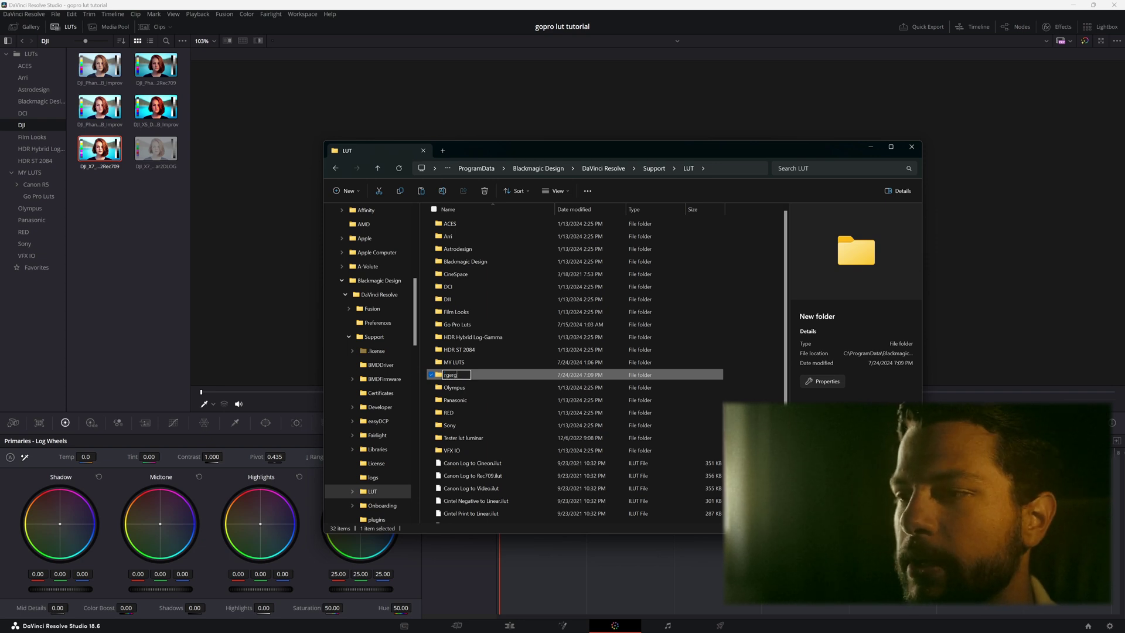
left_click(738, 402)
right_click(520, 376)
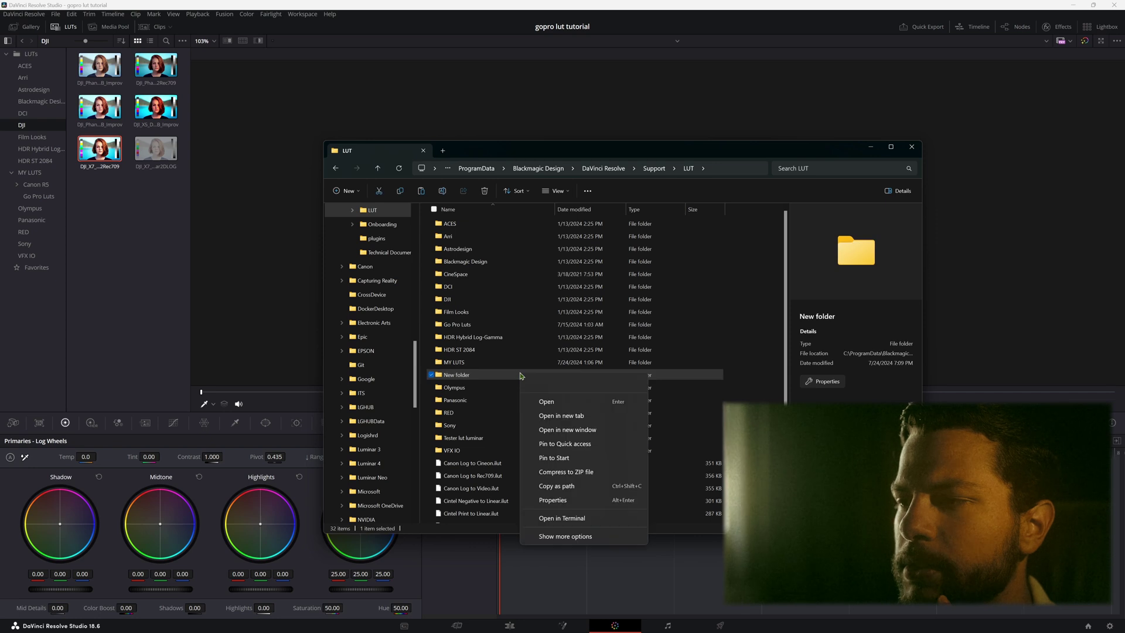
key("Escape")
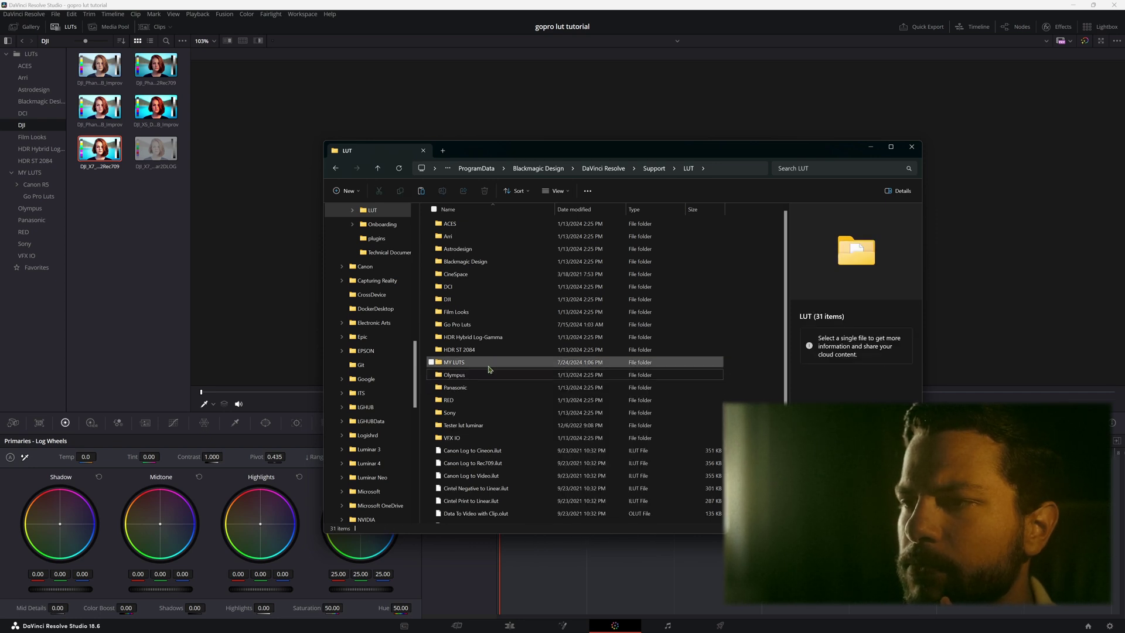
Create a folder named "gopro retro luts" inside MY LUTS and open it
double_click(488, 363)
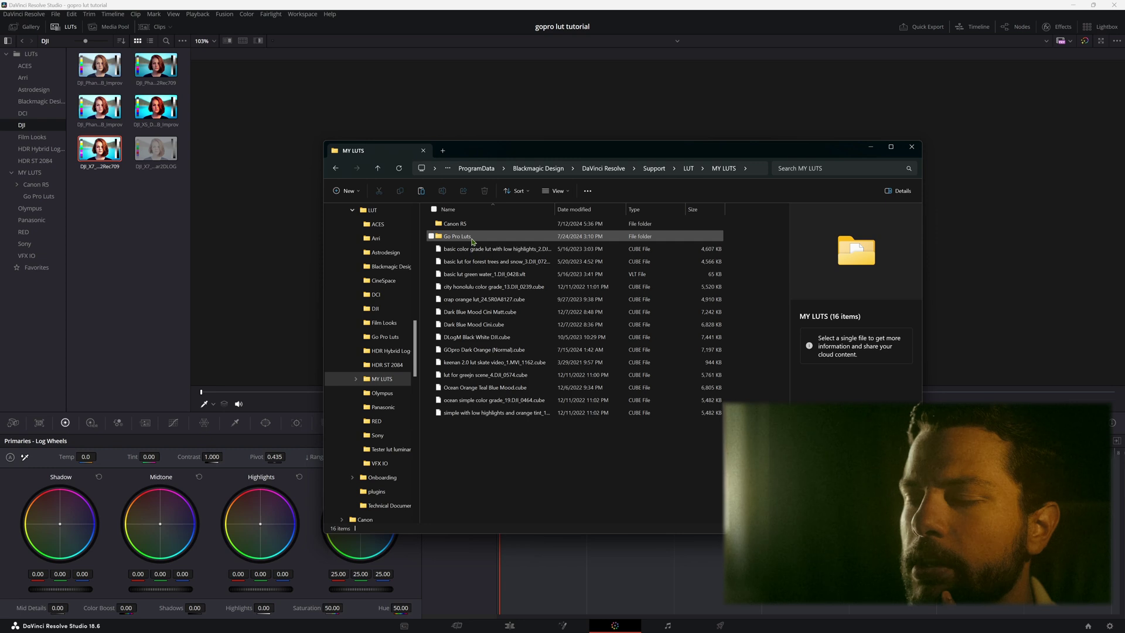
right_click(499, 461)
mouse_move(564, 549)
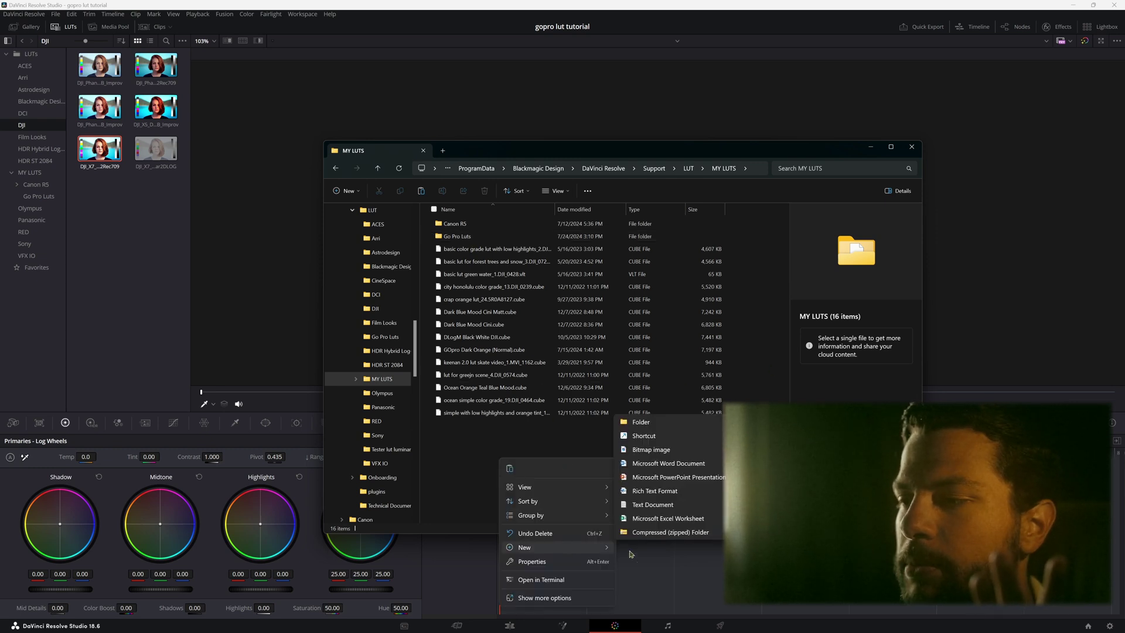
left_click(649, 426)
type("go")
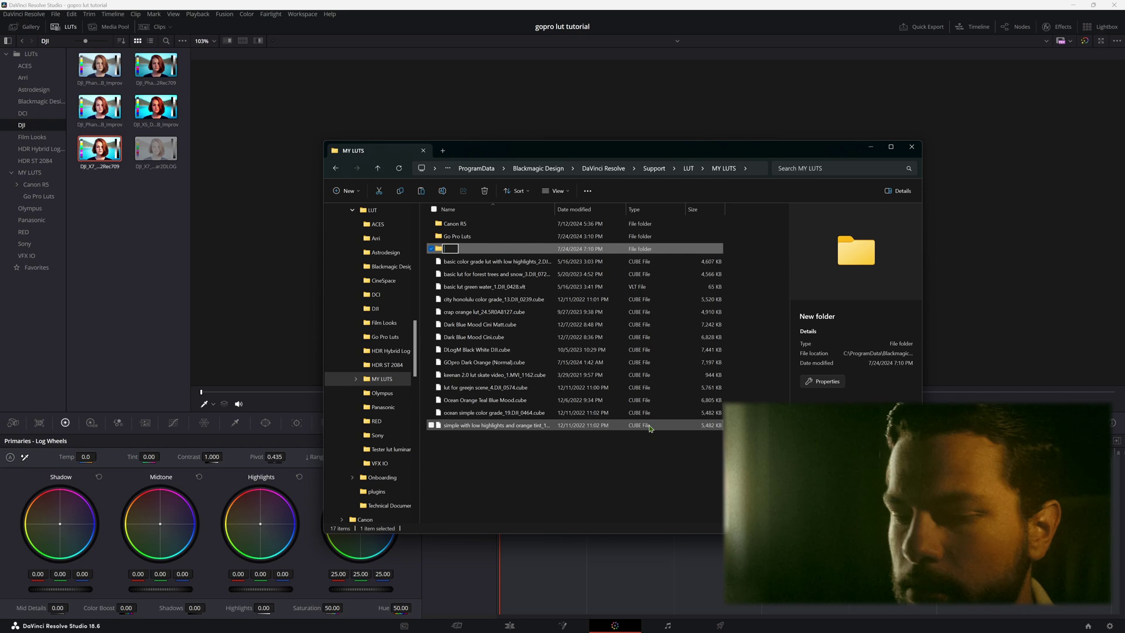
type("pro")
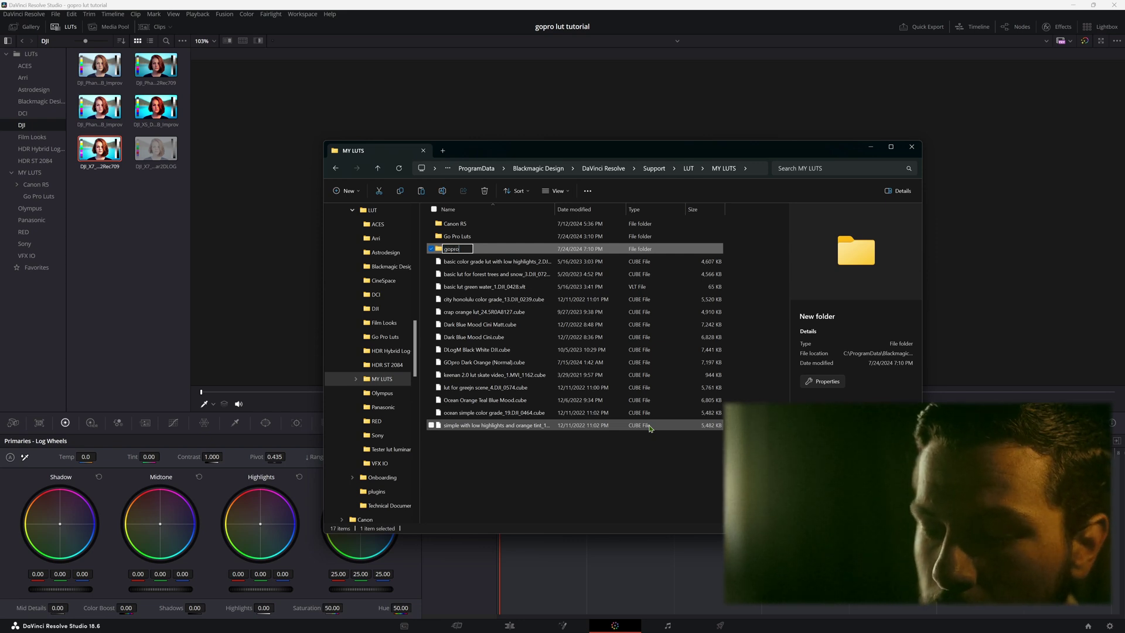
type(" re")
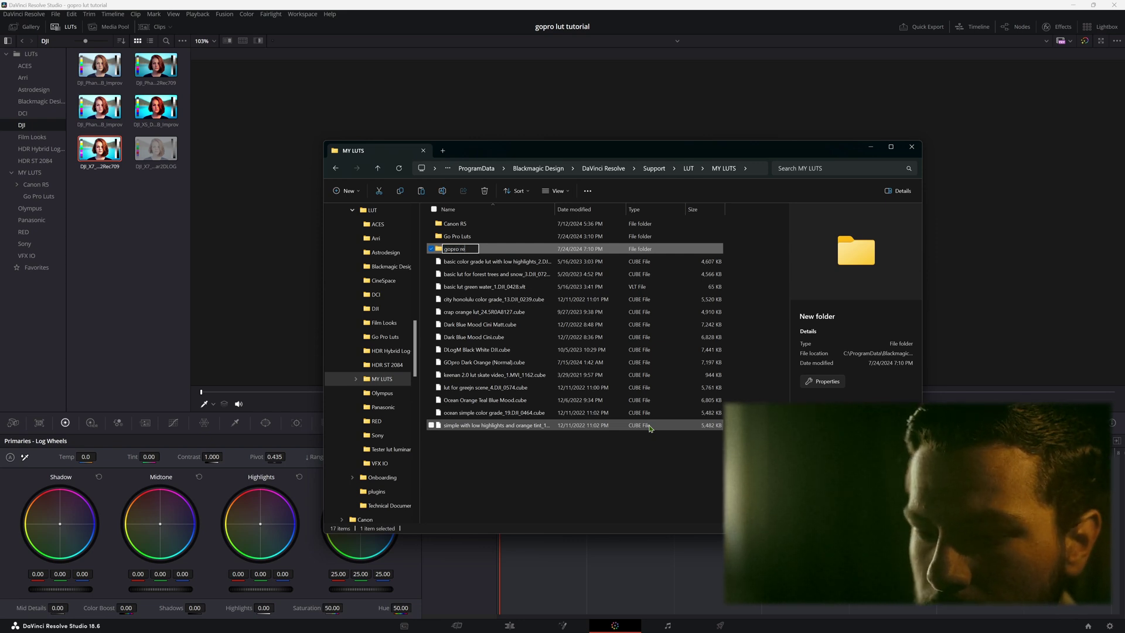
type("tro luts")
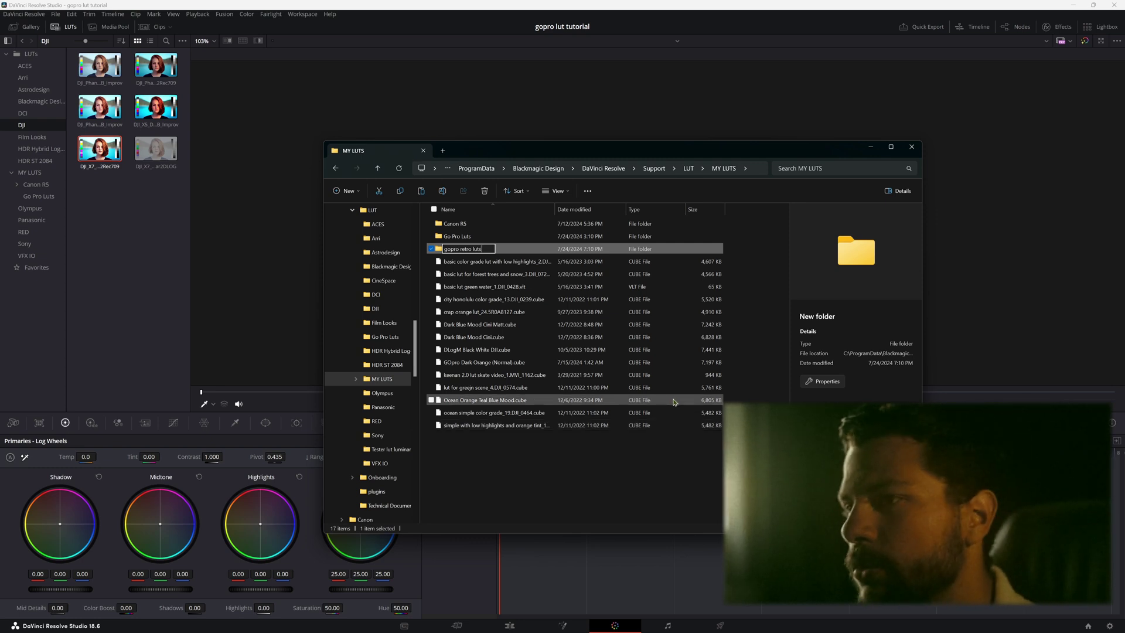
key("Return")
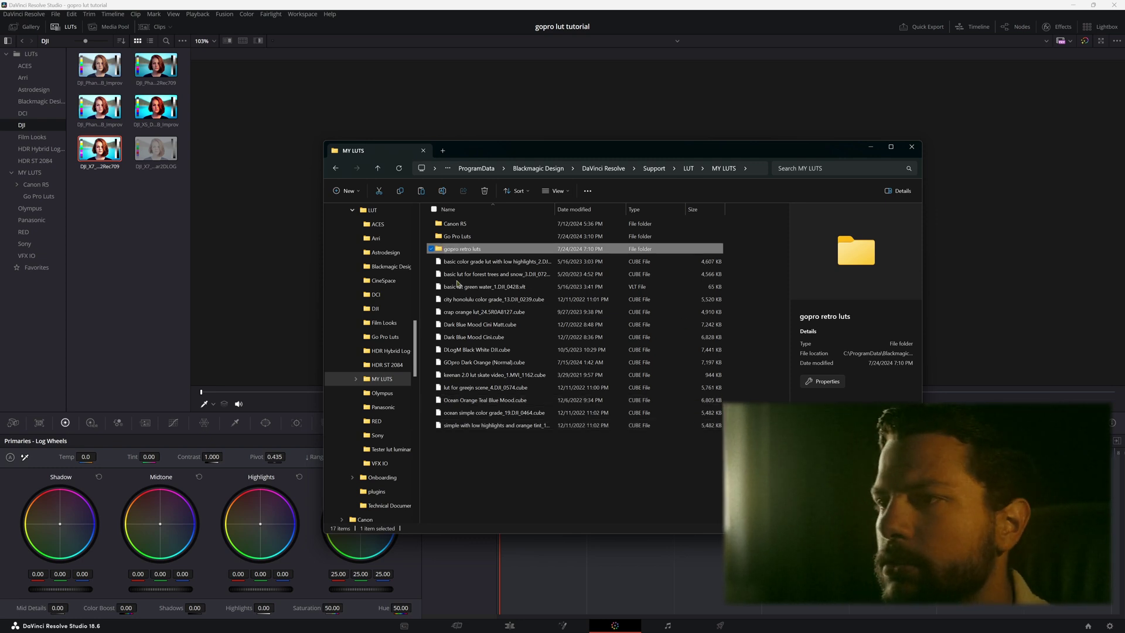
double_click(492, 249)
Switch to the Downloads window in File Explorer and open the nested GoPro Retro LUT folder containing the .cube files
mouse_move(698, 620)
mouse_move(514, 624)
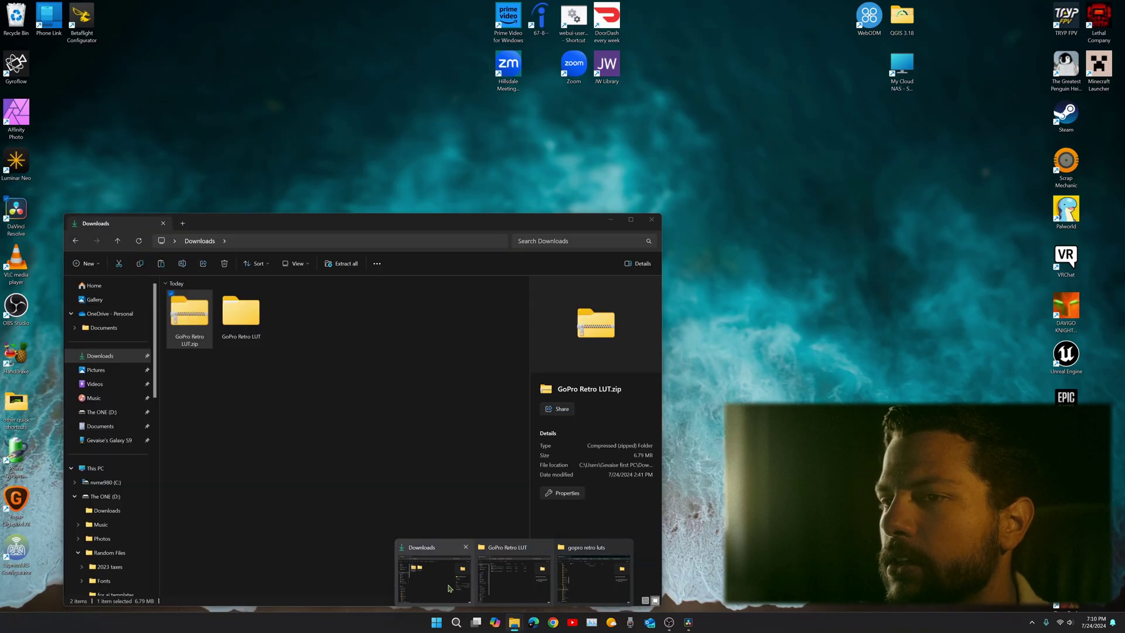
left_click(450, 588)
double_click(240, 313)
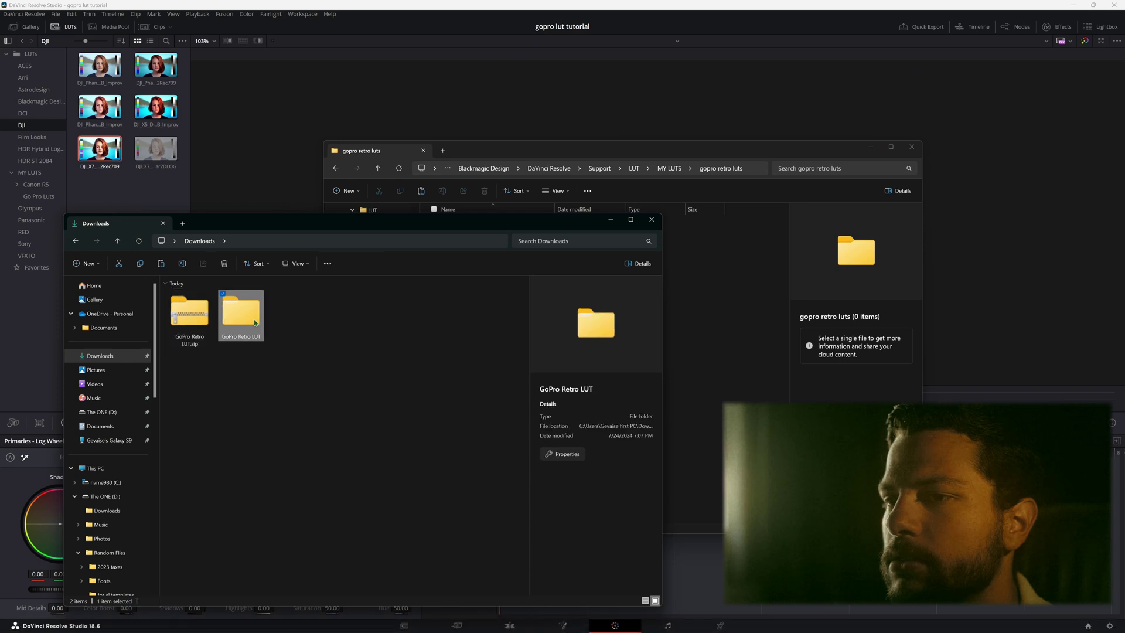
double_click(252, 308)
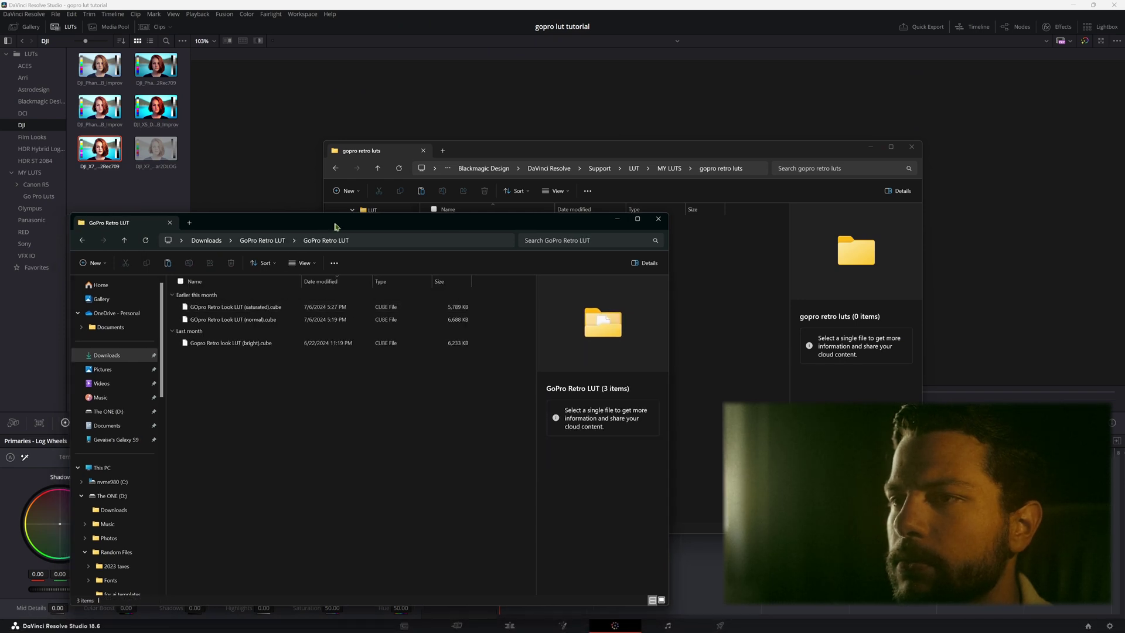
Move the three GoPro Retro Look .cube files from Downloads into the "gopro retro luts" folder and minimise File Explorer
left_click_drag(329, 227, 577, 369)
left_click_drag(514, 513, 419, 432)
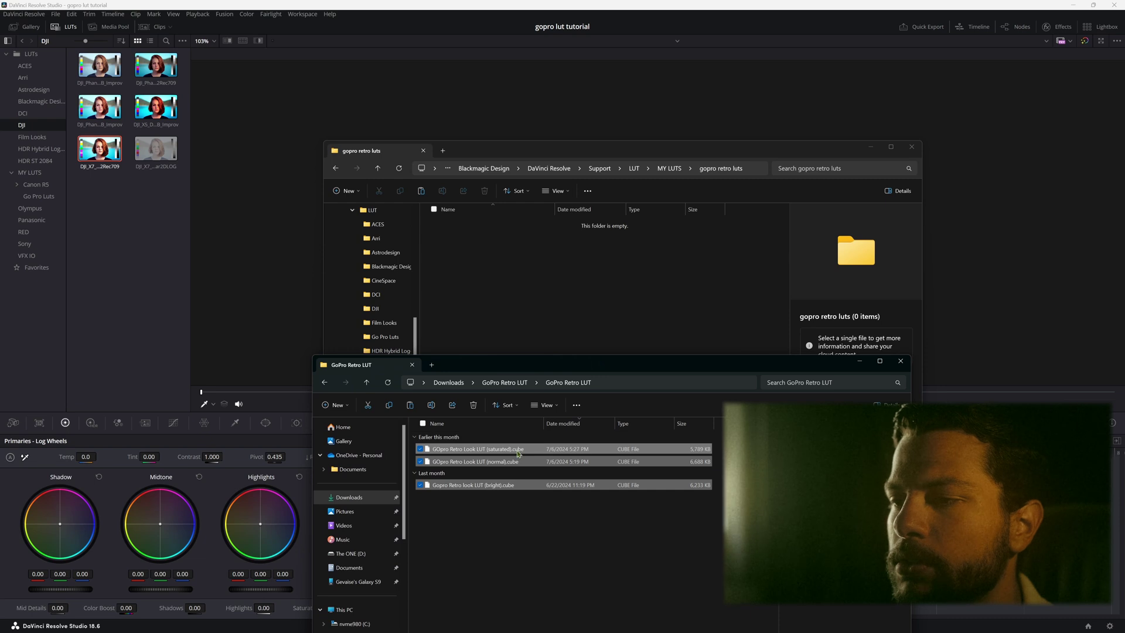
left_click_drag(518, 451, 571, 265)
left_click(501, 334)
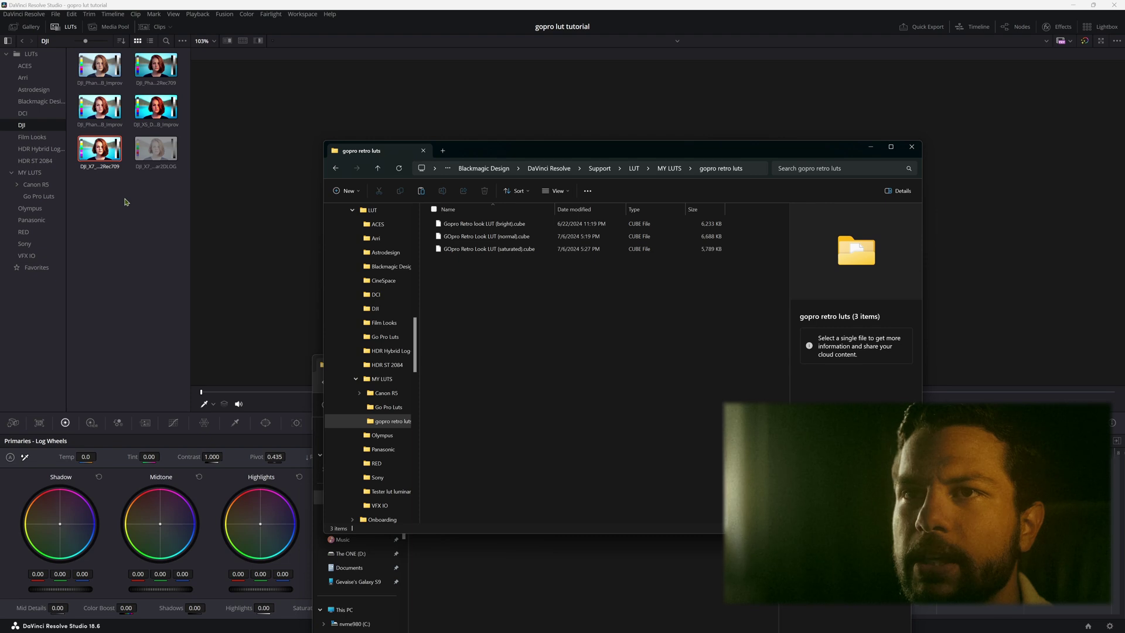
left_click(872, 147)
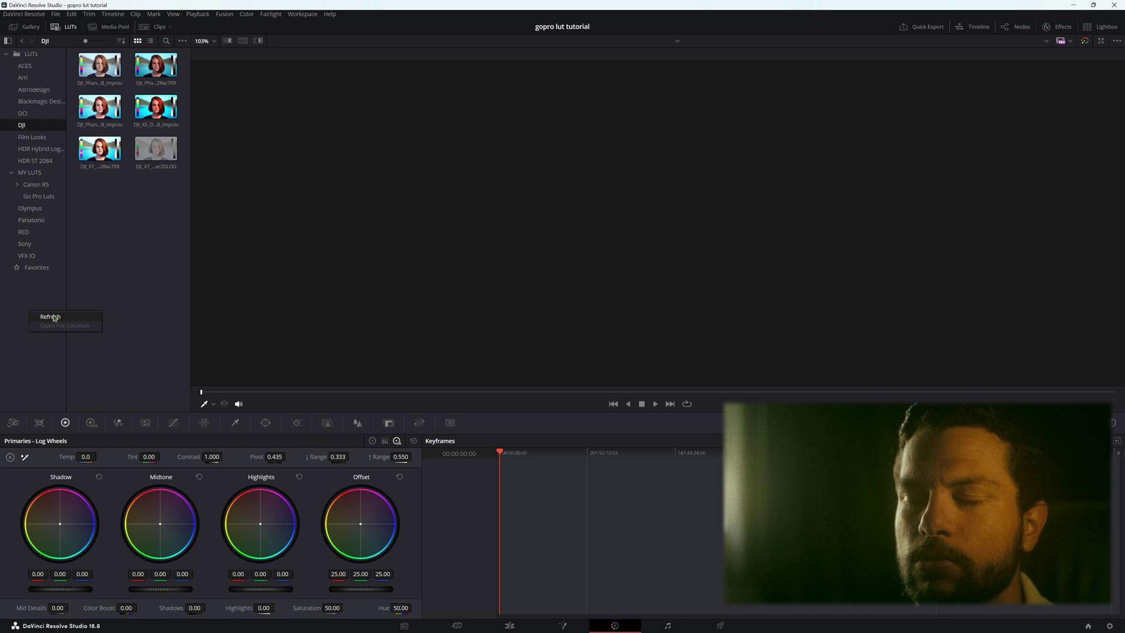
Refresh the LUT browser's folder list and open the "gopro retro luts" folder inside MY LUTS
left_click(54, 317)
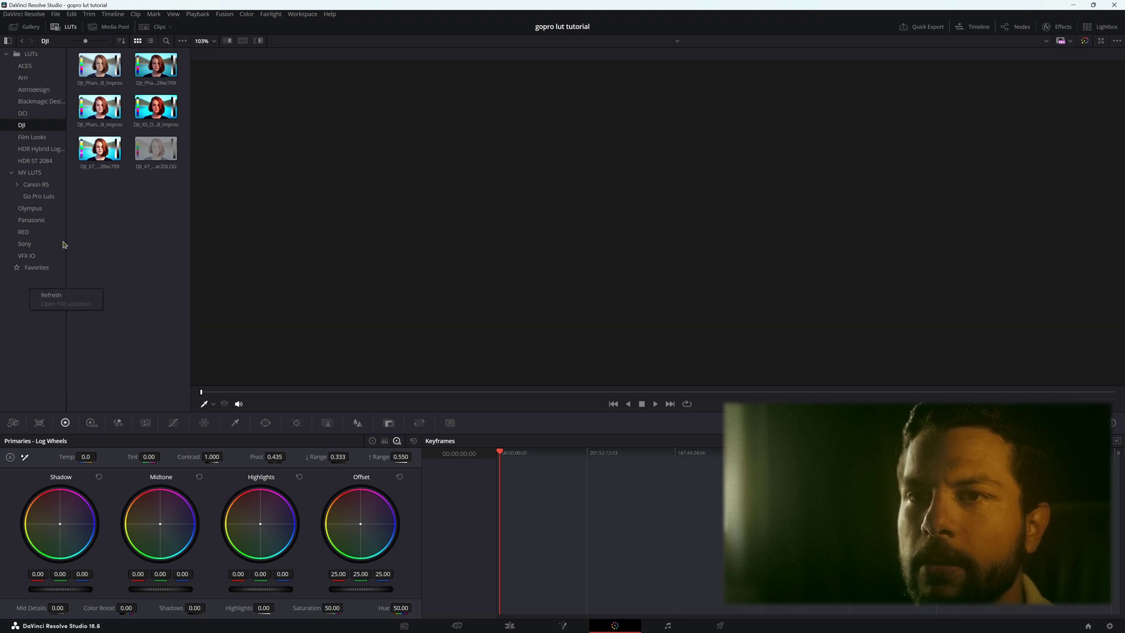
right_click(104, 227)
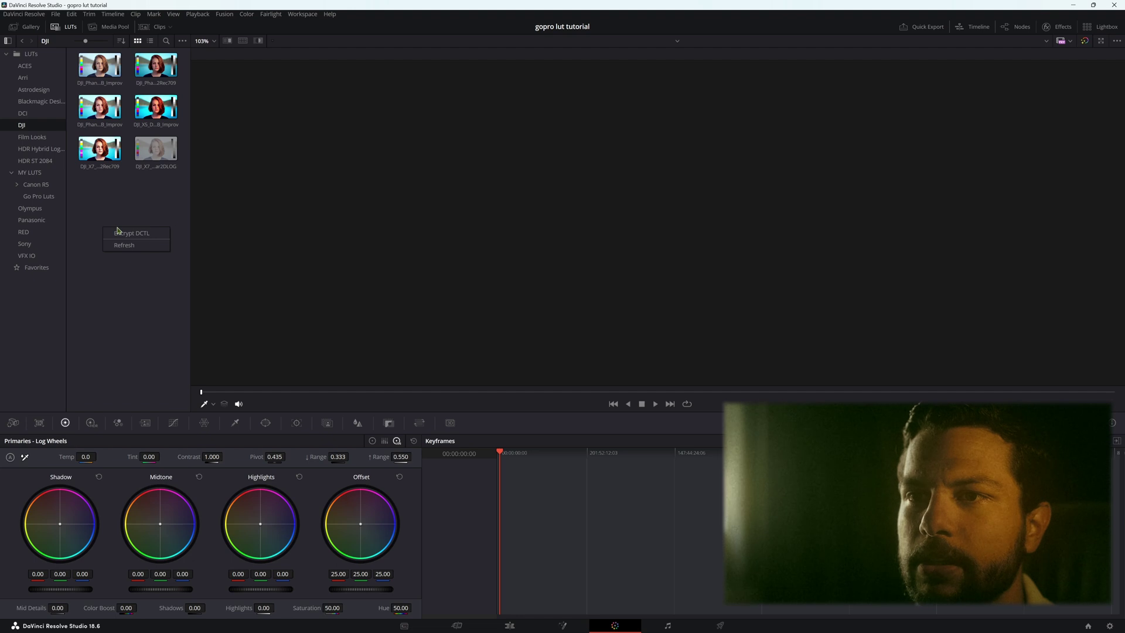
left_click(130, 246)
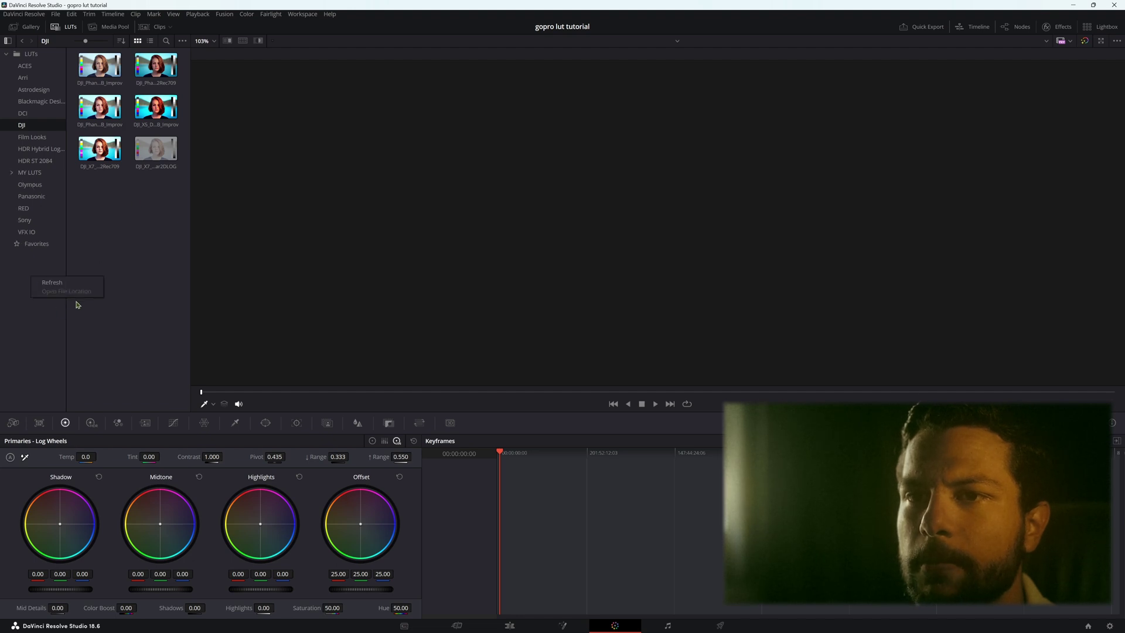
left_click(56, 286)
left_click(29, 172)
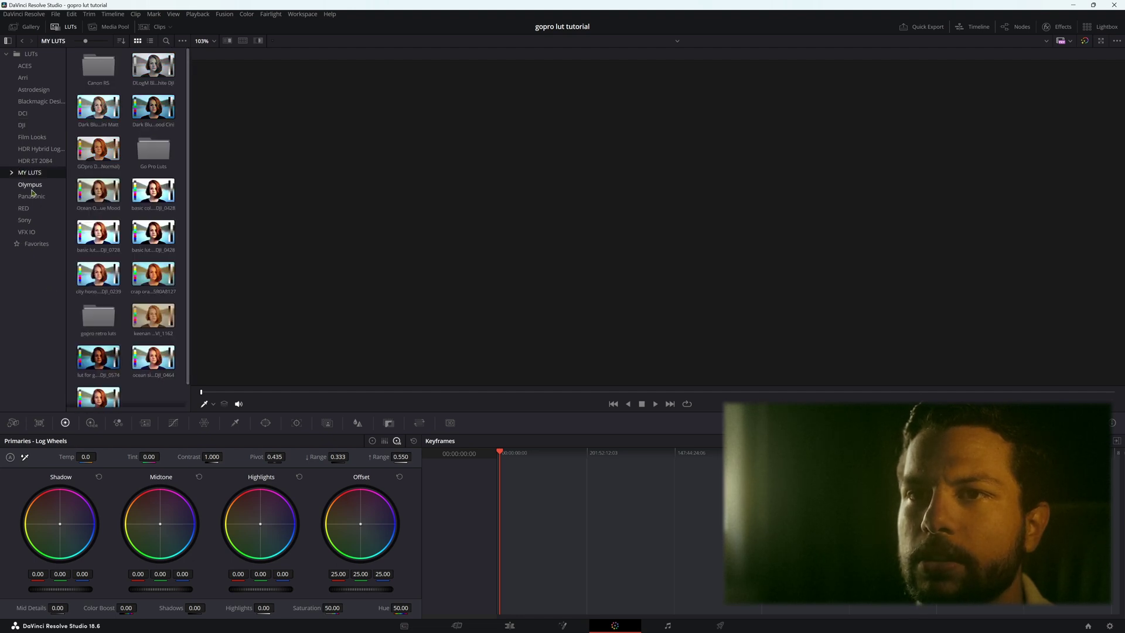
double_click(98, 319)
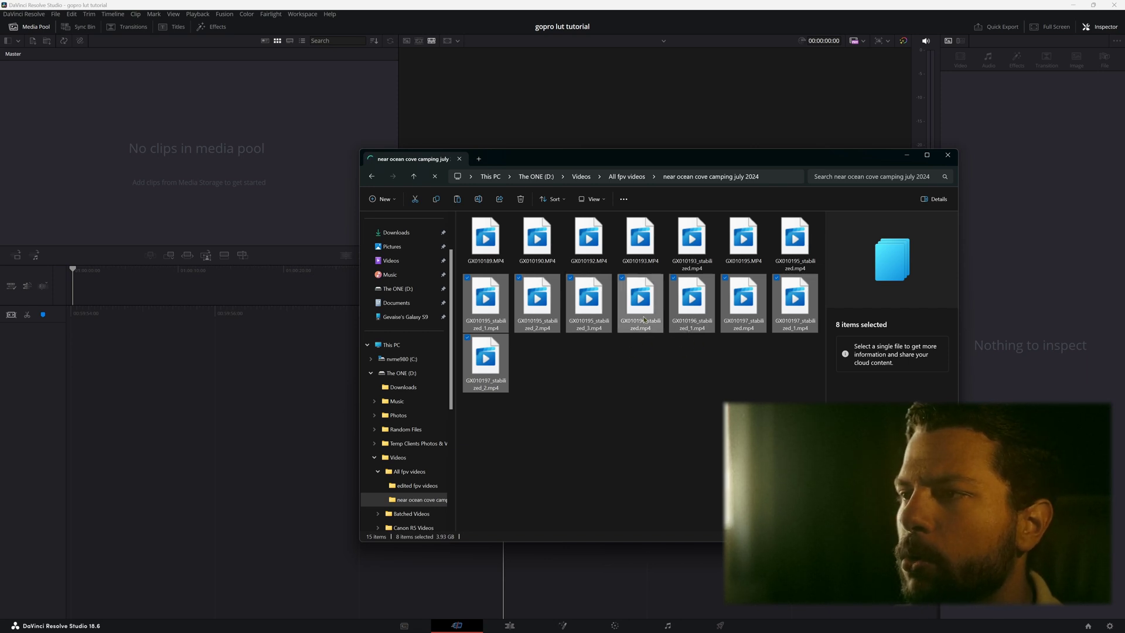
Import the eight selected stabilized GoPro clips into the media pool without changing the project frame rate
left_click_drag(643, 320, 258, 173)
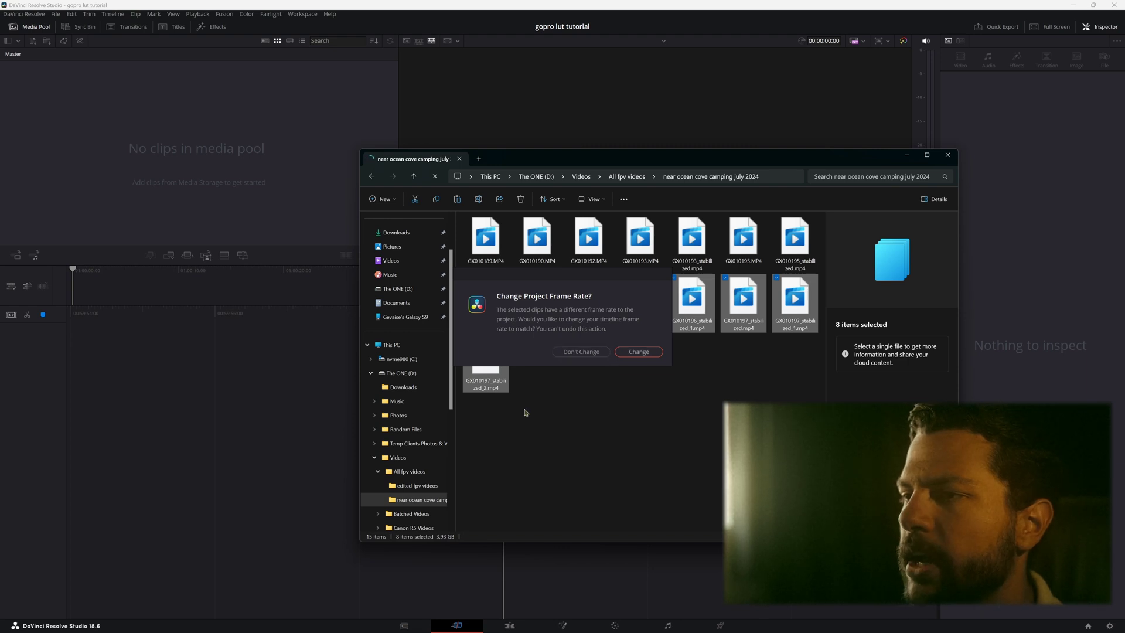
left_click(581, 352)
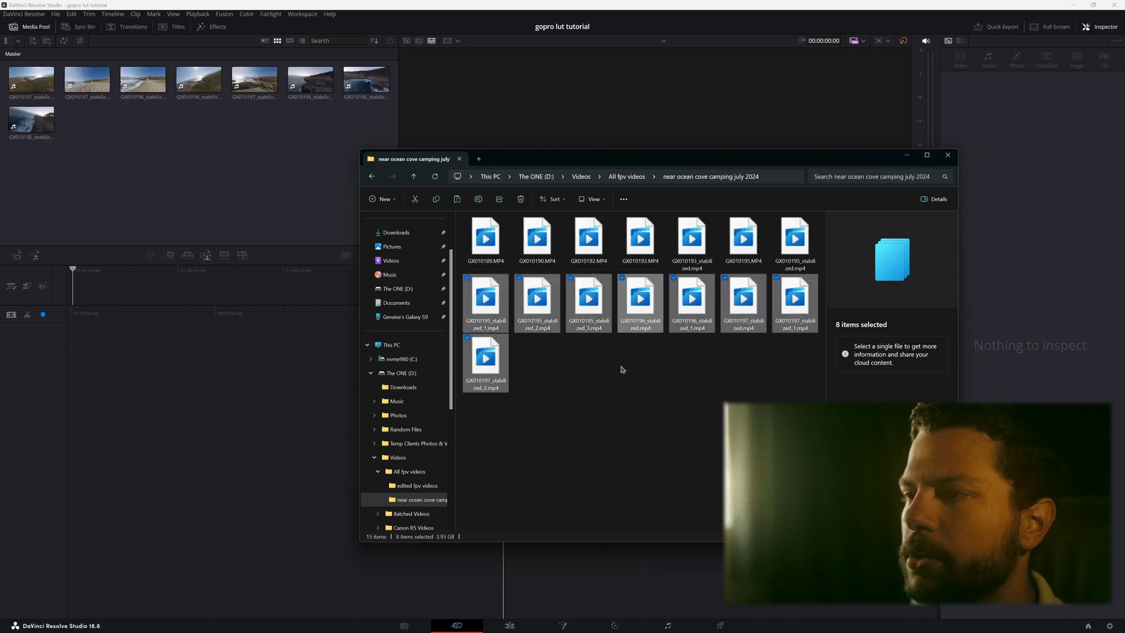
left_click(906, 157)
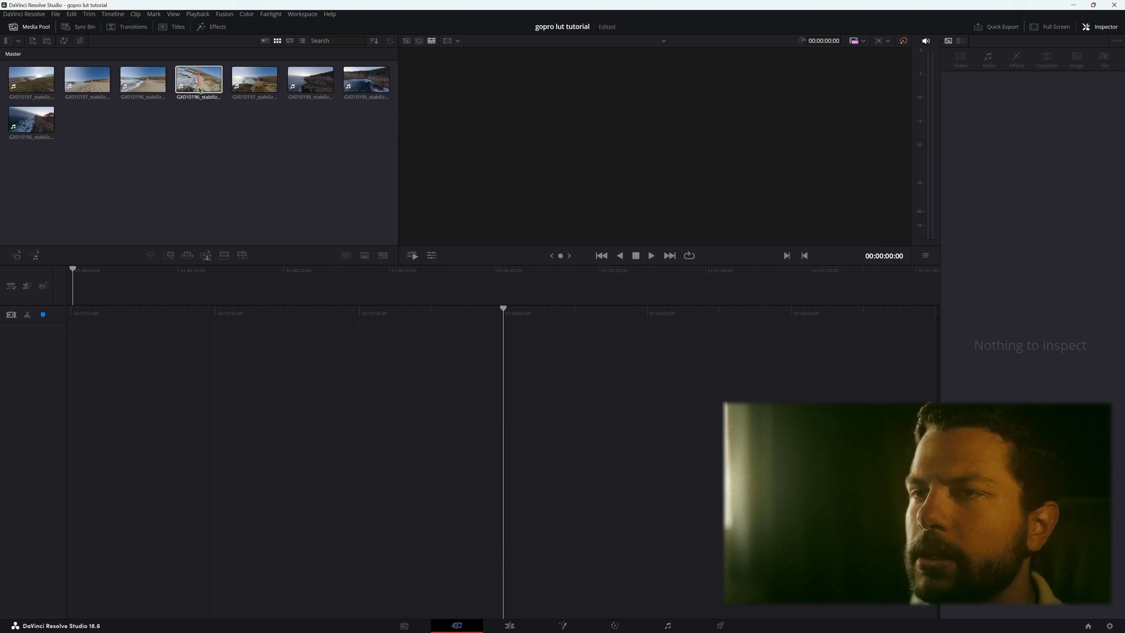
Set the project's timeline frame rate to 23.976 and its resolution to 3840 x 2160 Ultra HD, and save the settings
left_click(1109, 626)
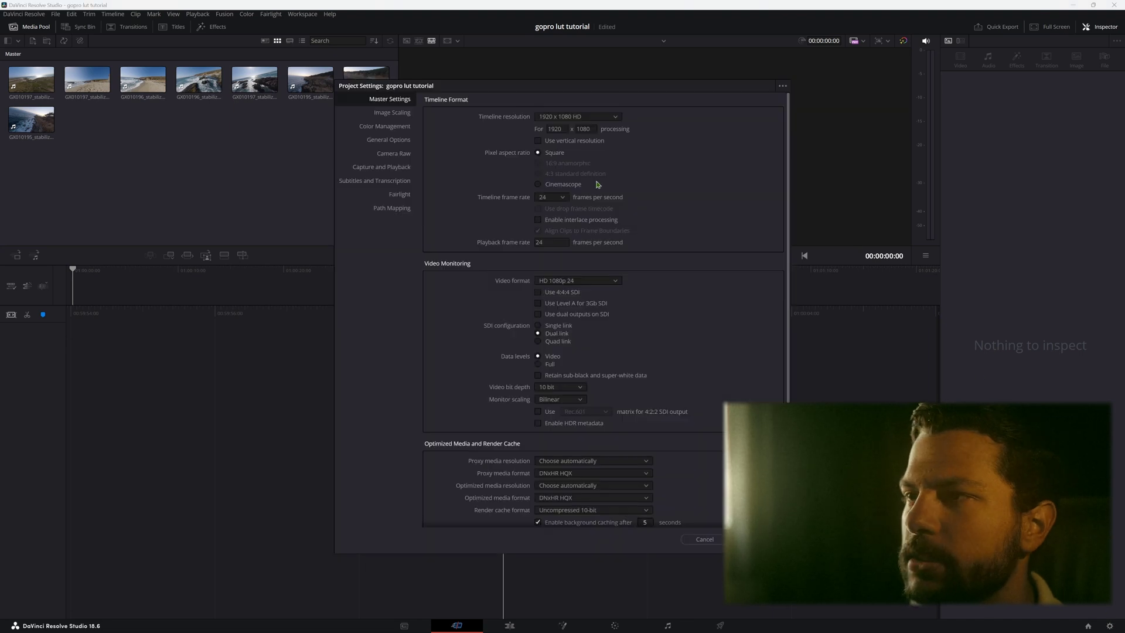
left_click(563, 199)
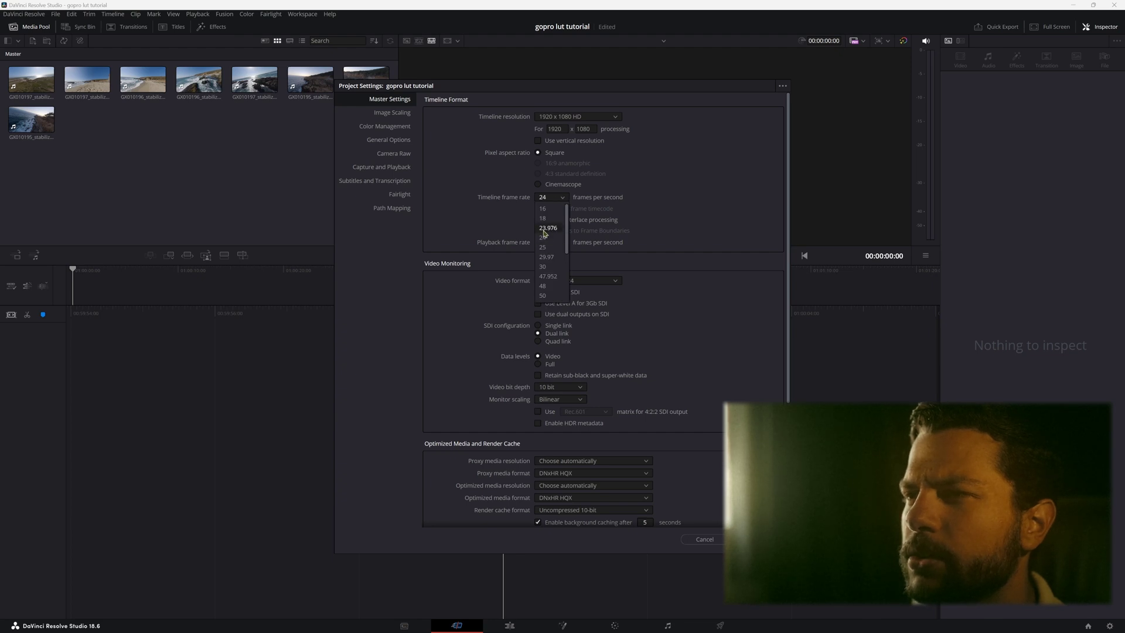
left_click(548, 229)
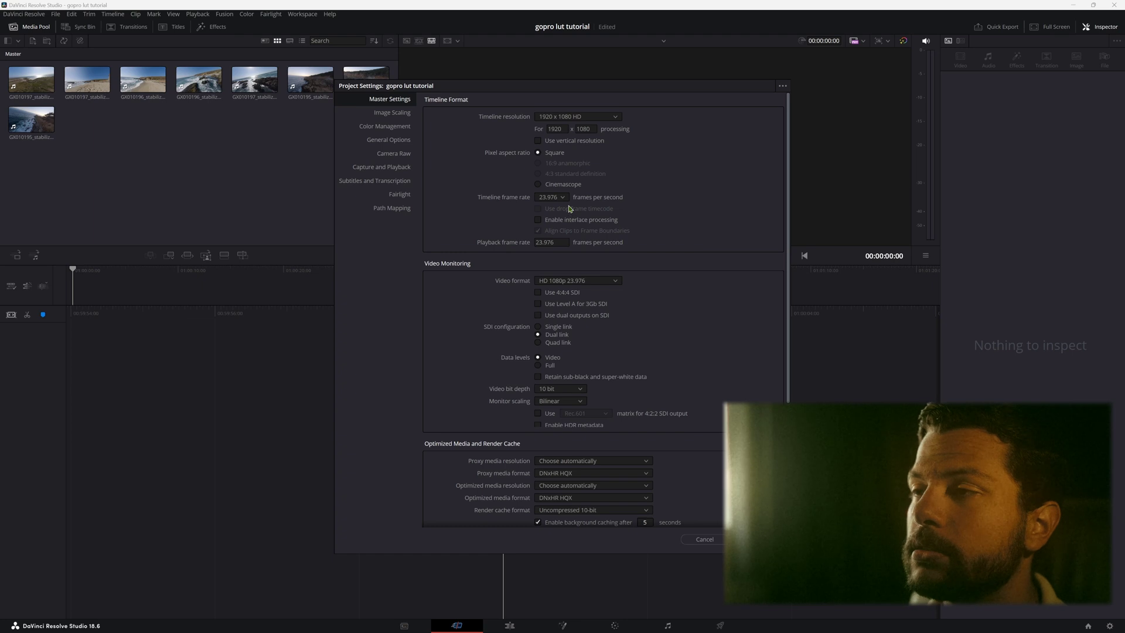
left_click(620, 119)
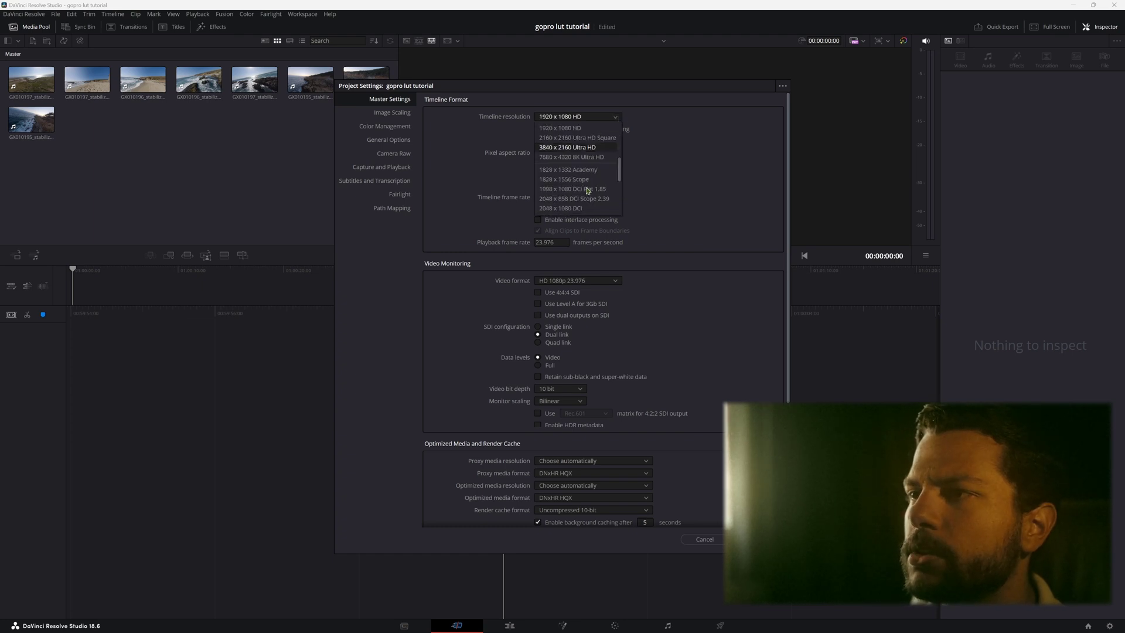
scroll(574, 158, "up", 5)
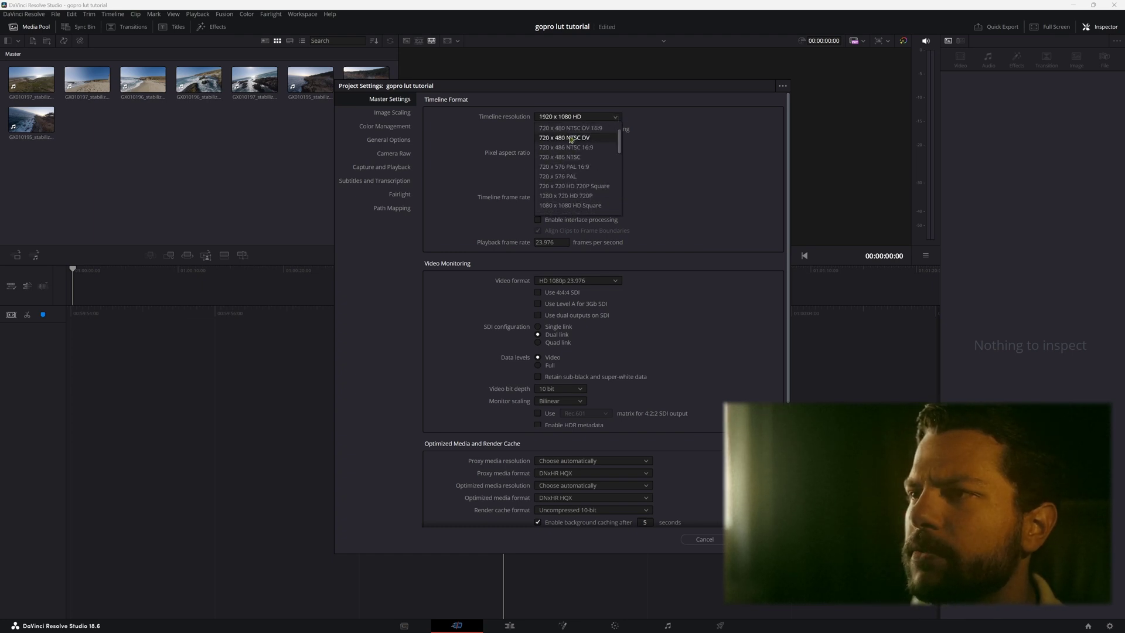
scroll(574, 170, "down", 3)
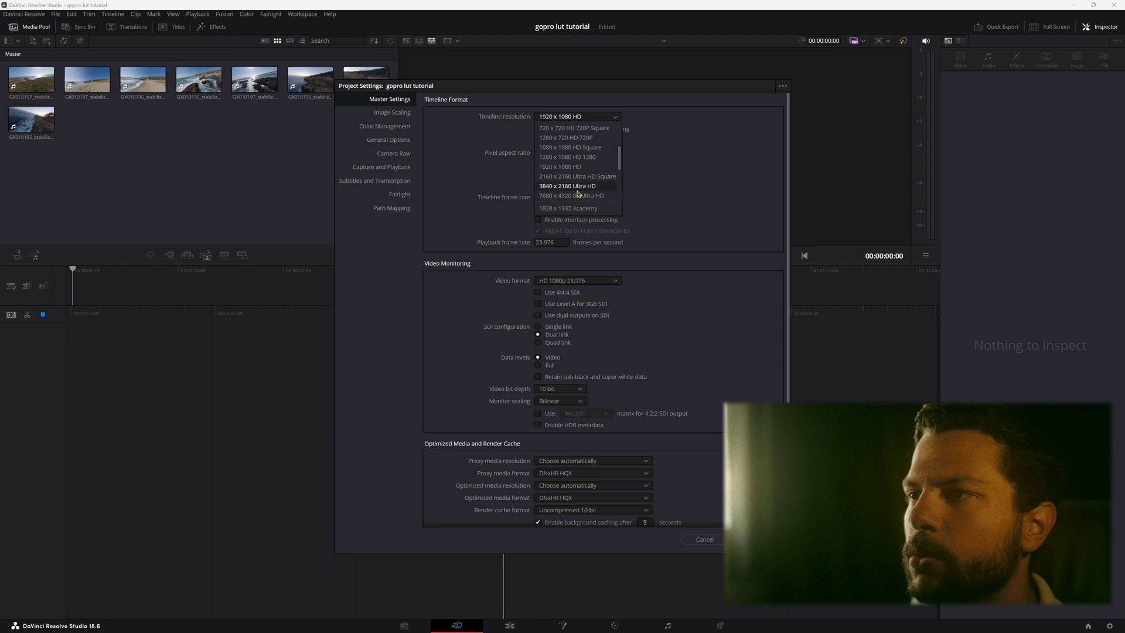
left_click(578, 192)
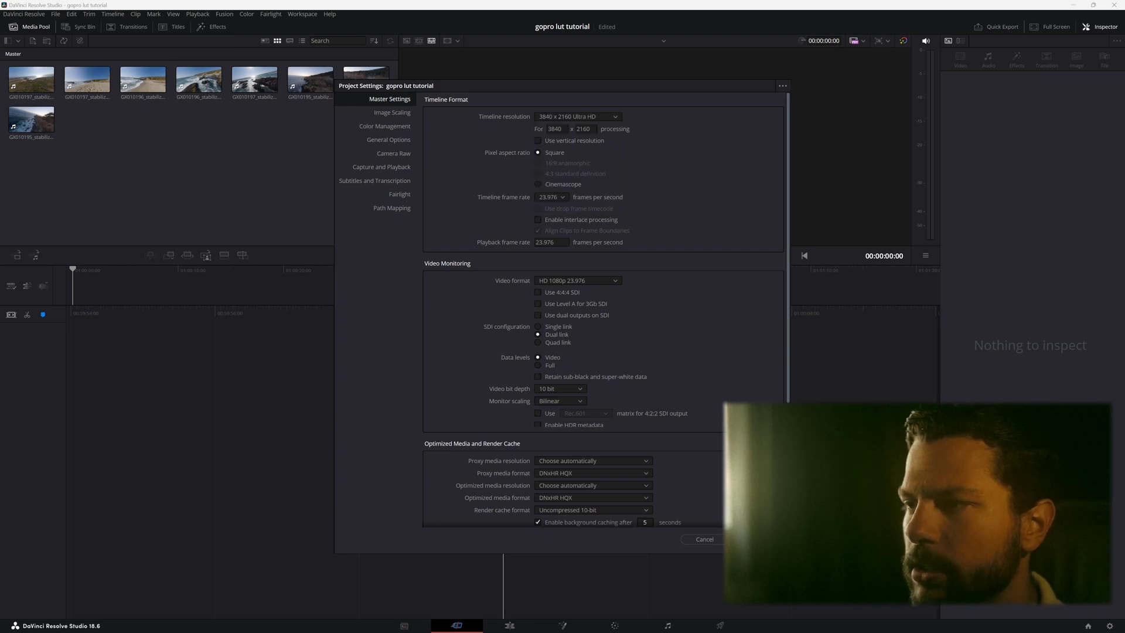
left_click(638, 344)
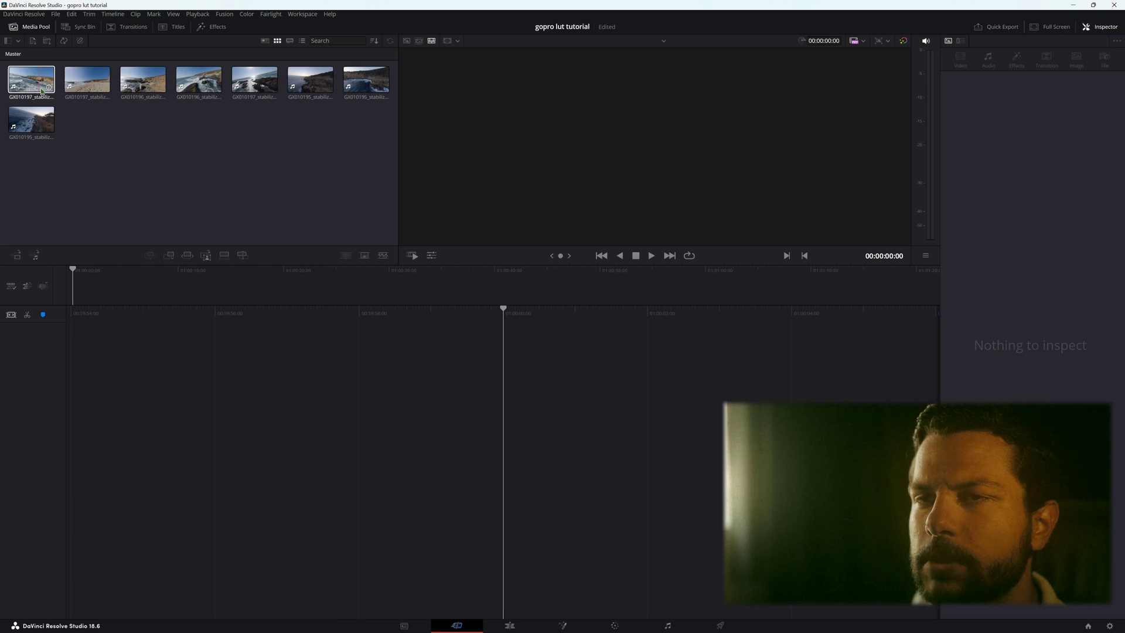
Create a timeline from the first media pool clip, GX010197_stabilized_2.mp4, and preview its opening seconds
left_click_drag(33, 91, 112, 285)
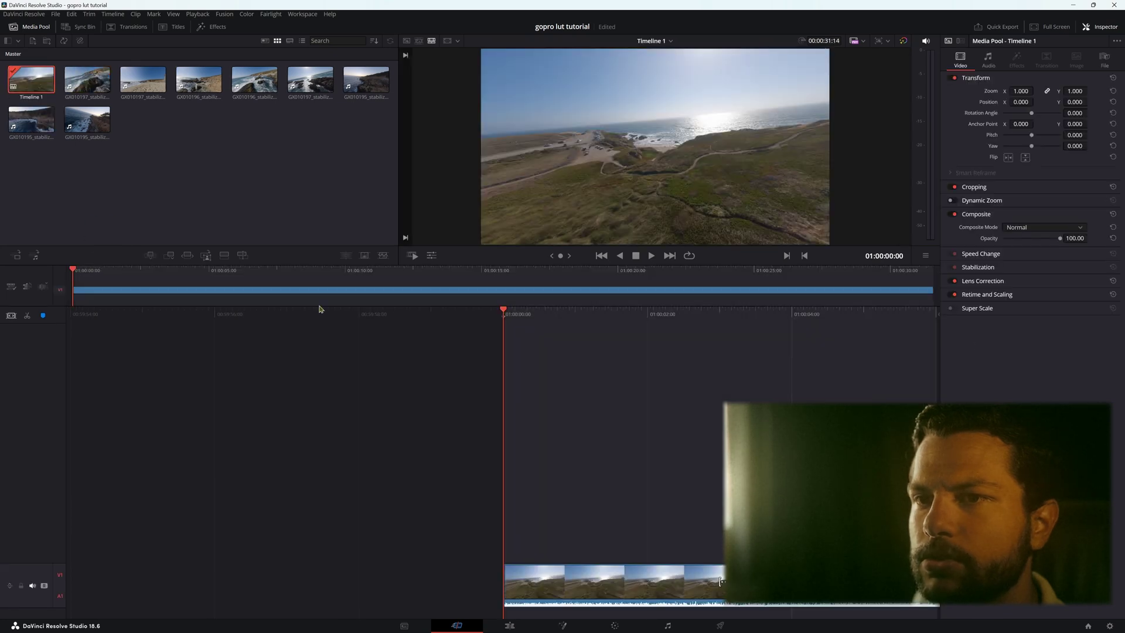
key("space")
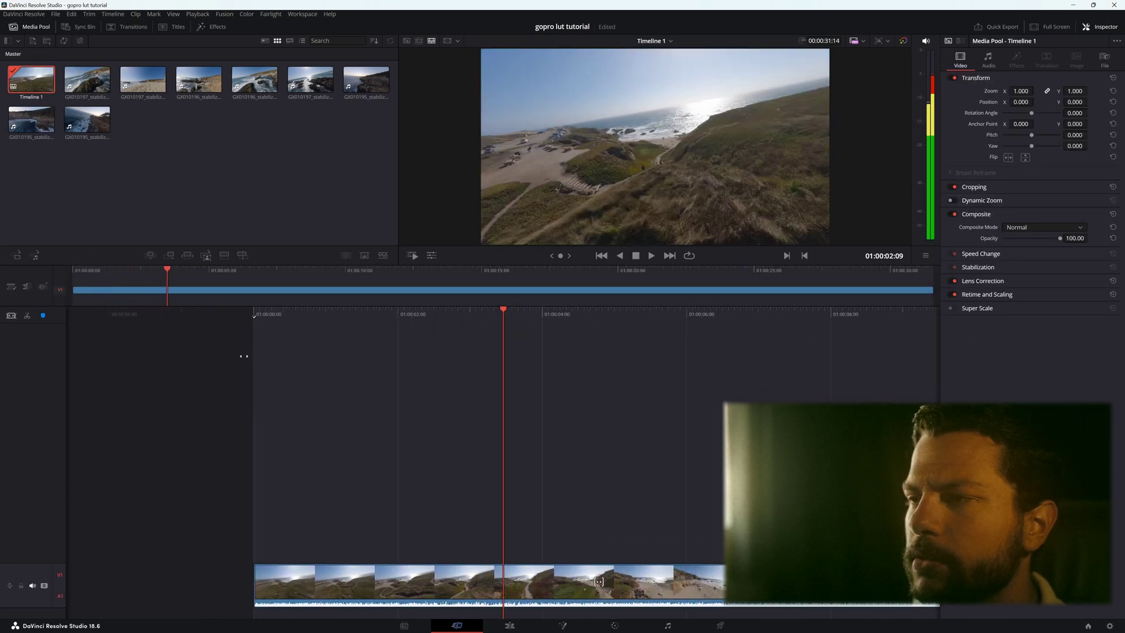
key("space")
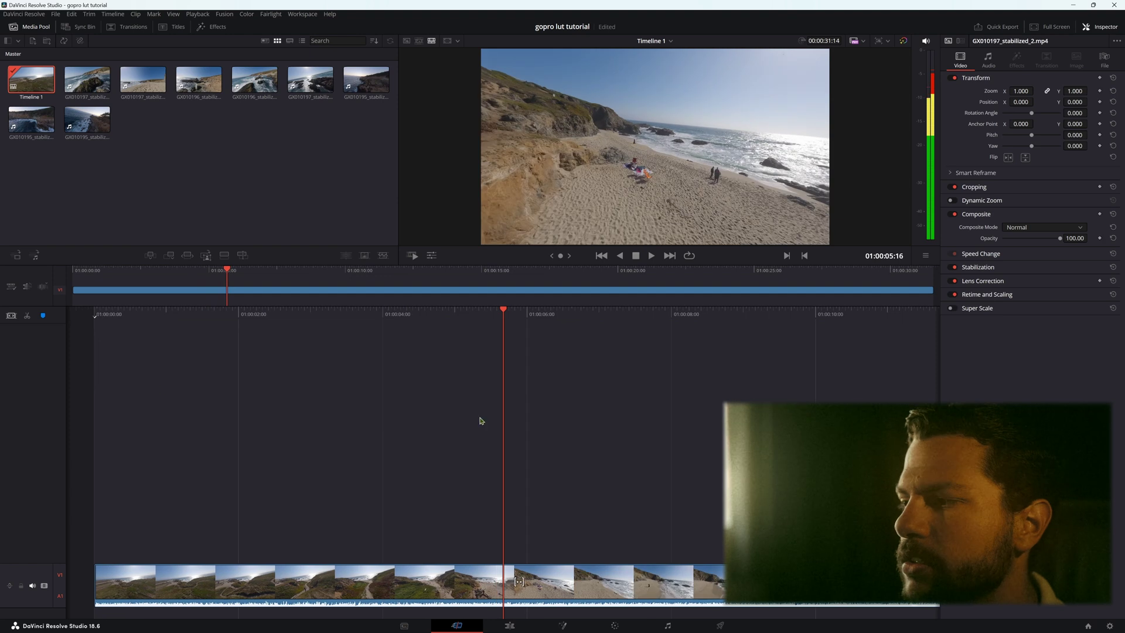
Delete the GX010197_stabilized_2.mp4 audio from track Audio 1 on the Fairlight page
left_click(667, 625)
left_click(372, 293)
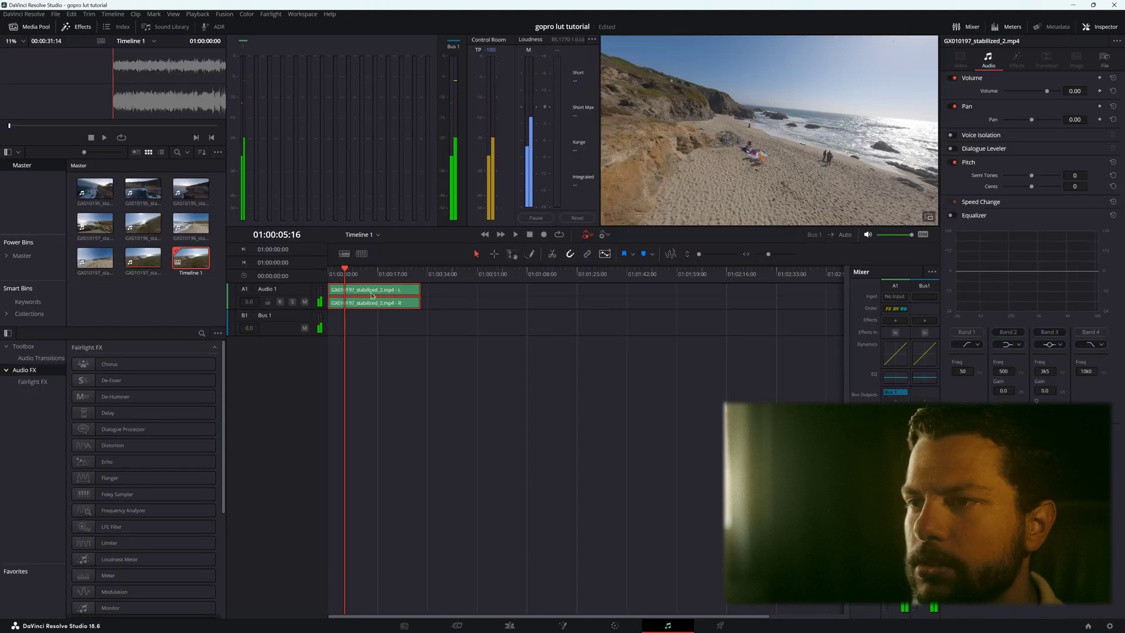
right_click(372, 293)
left_click(408, 333)
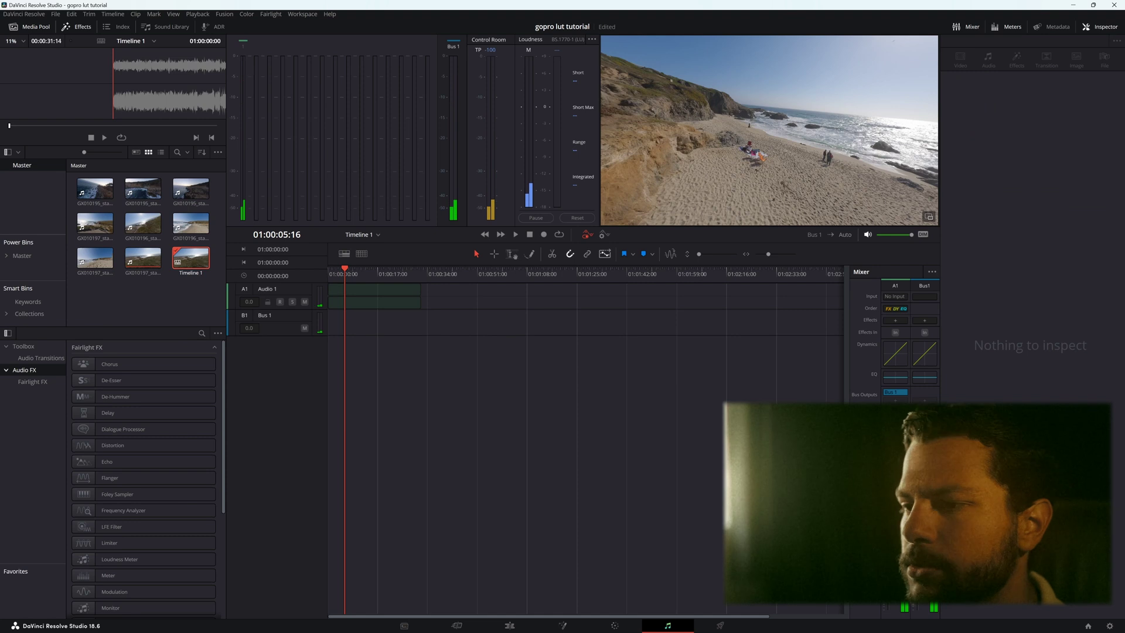
Play a section of the timeline clip on the Edit page to check how smoothly it moves
left_click(511, 625)
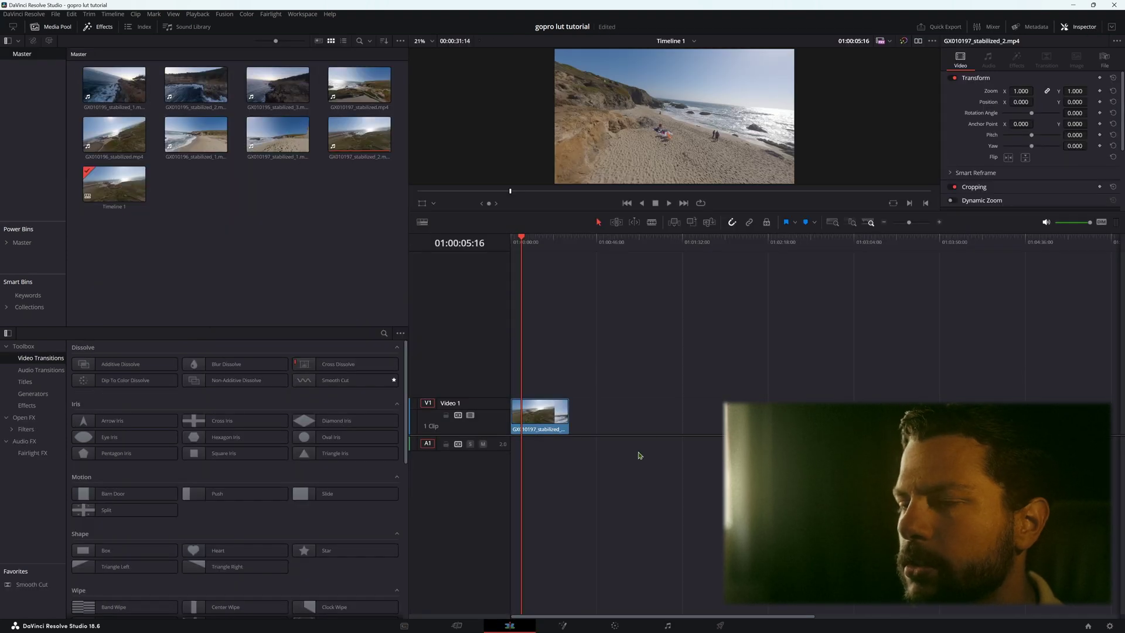
left_click_drag(515, 246, 530, 249)
left_click(669, 204)
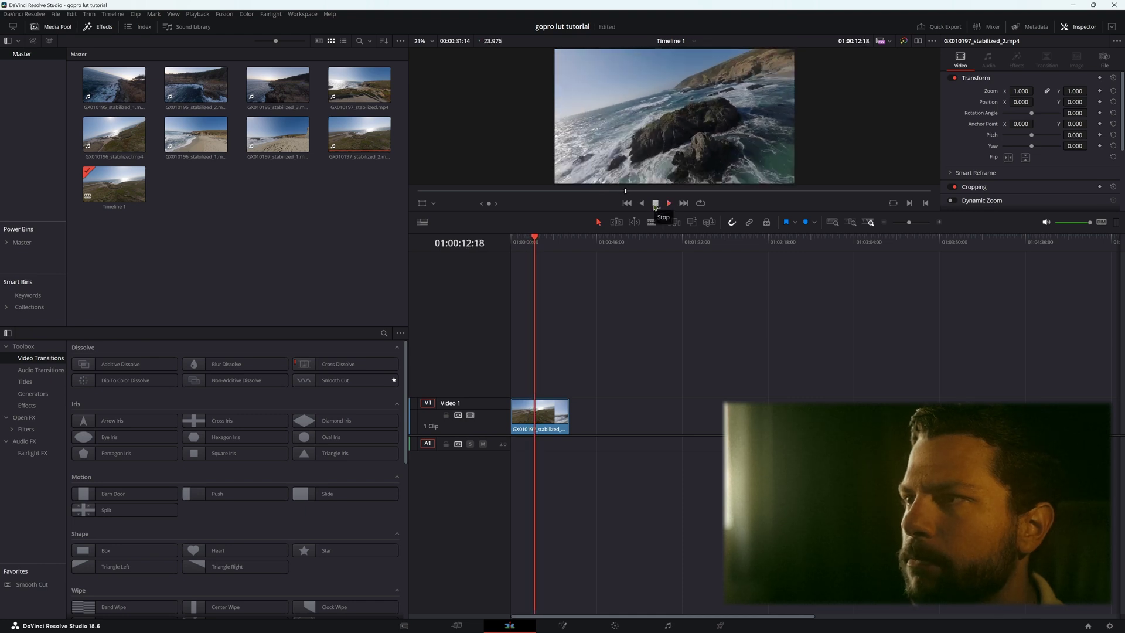
left_click(655, 203)
Enable Use Drop Frame in the timeline clip's attributes
right_click(540, 410)
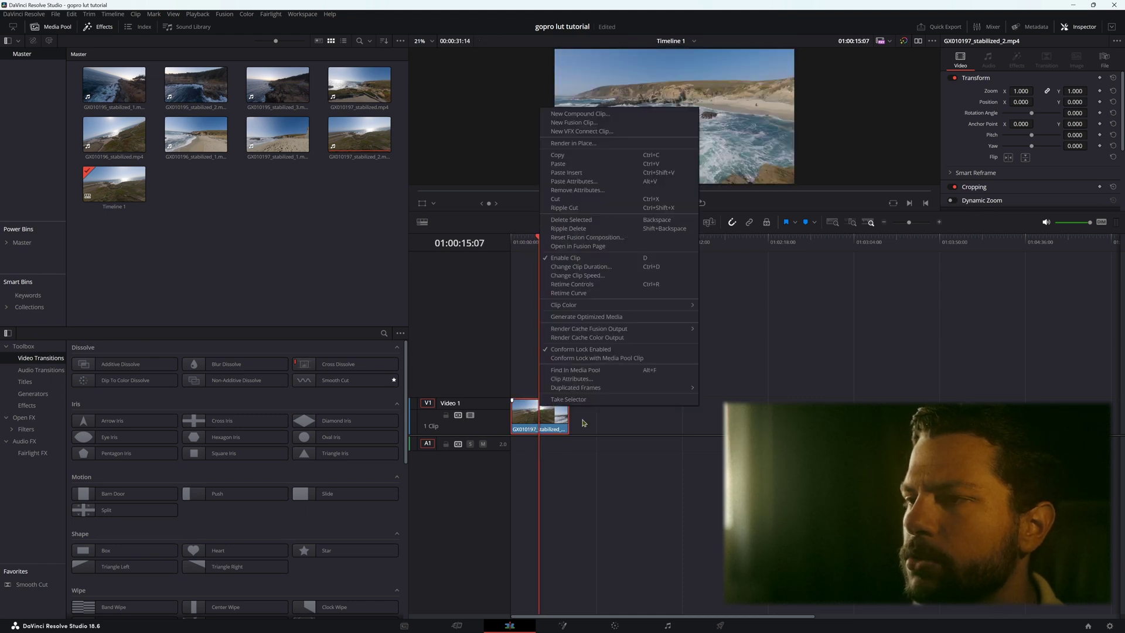
left_click(582, 383)
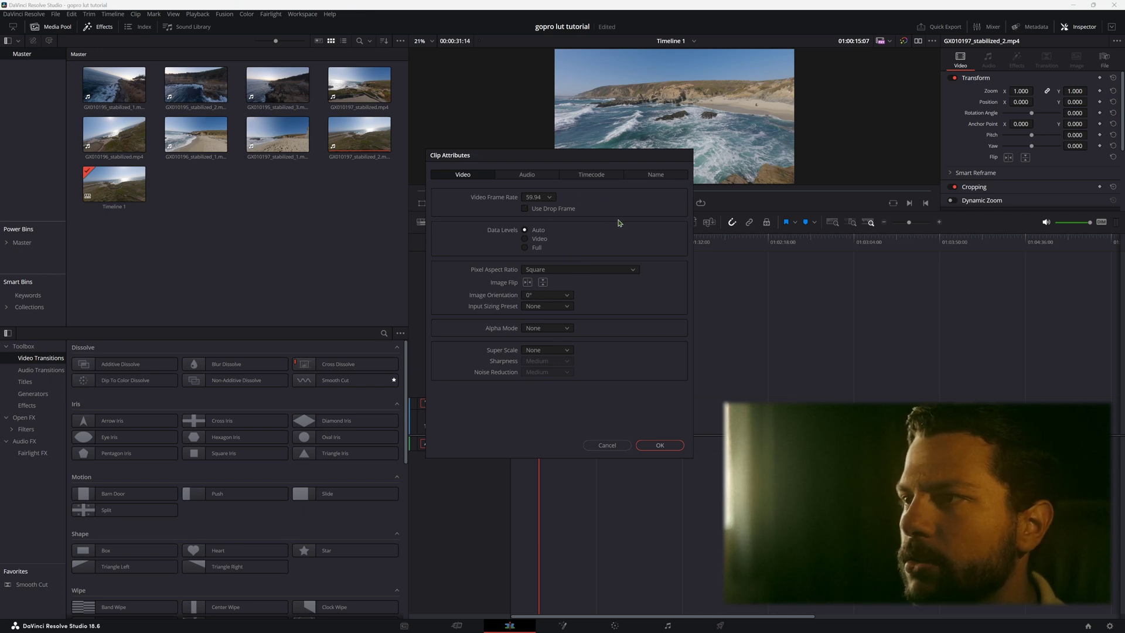
left_click(524, 209)
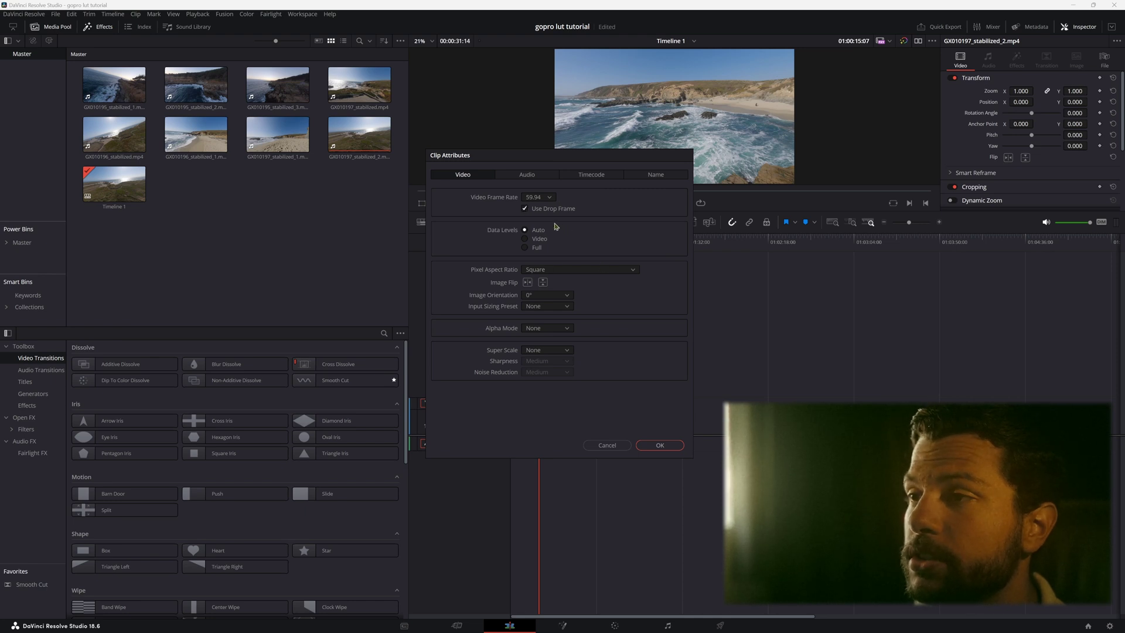
left_click(644, 446)
Play back the clip and bring up its frame at about 01:00:19:19 on the Color page
left_click(669, 205)
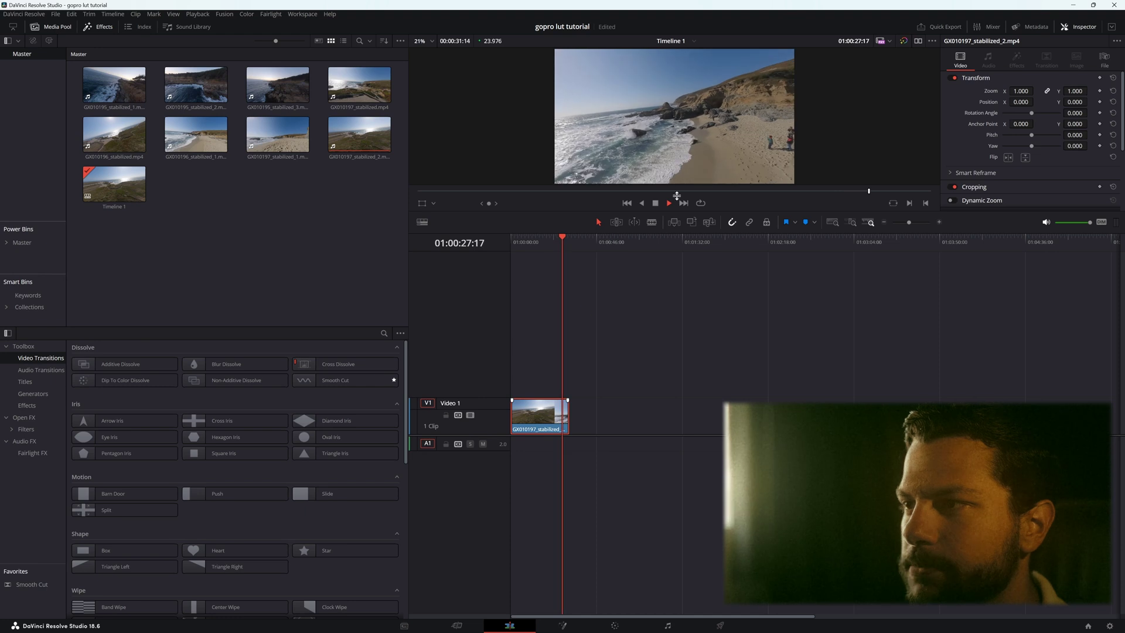
mouse_move(566, 240)
left_mouse_down()
mouse_move(536, 240)
mouse_move(549, 240)
left_mouse_up()
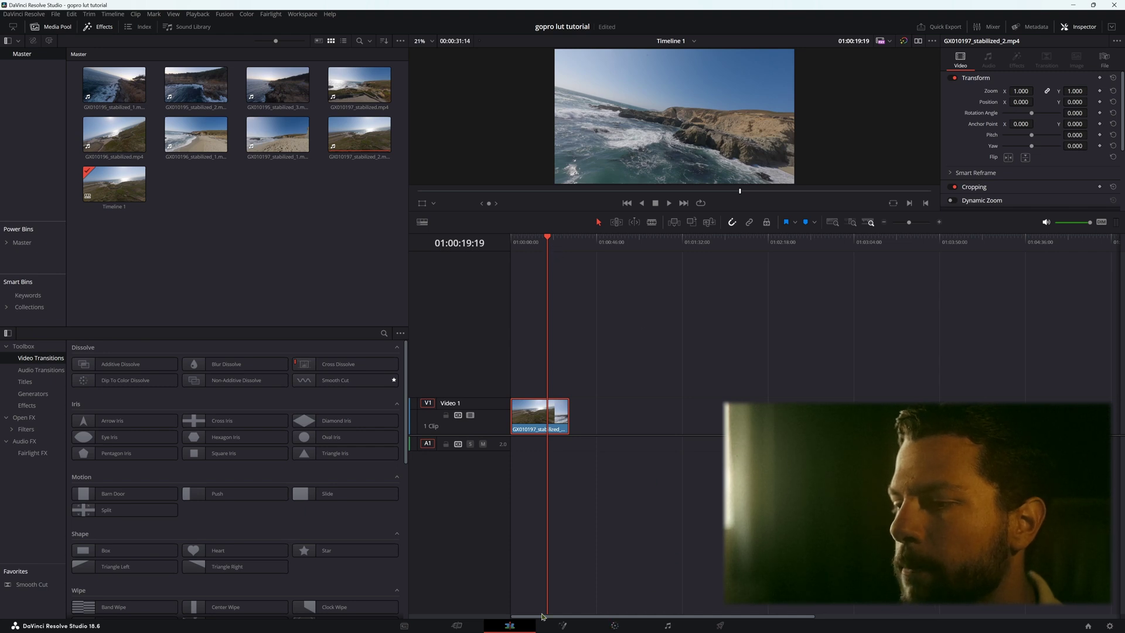
left_click(615, 624)
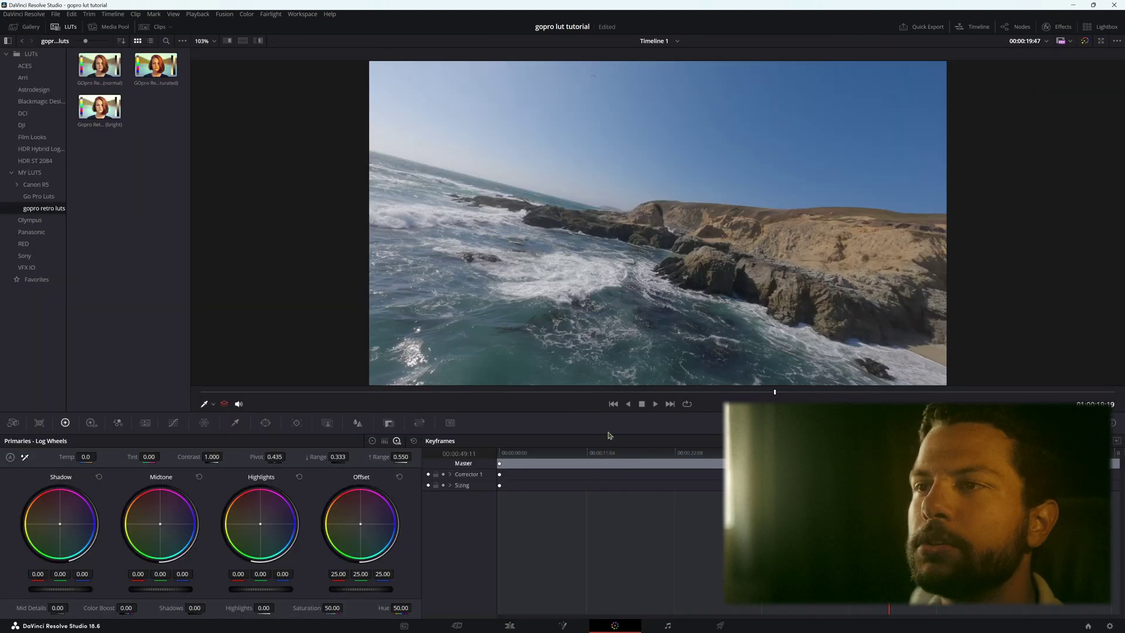
Fit the coastal frame to the viewer and compare it with the grade bypassed and enabled
key("shift+z")
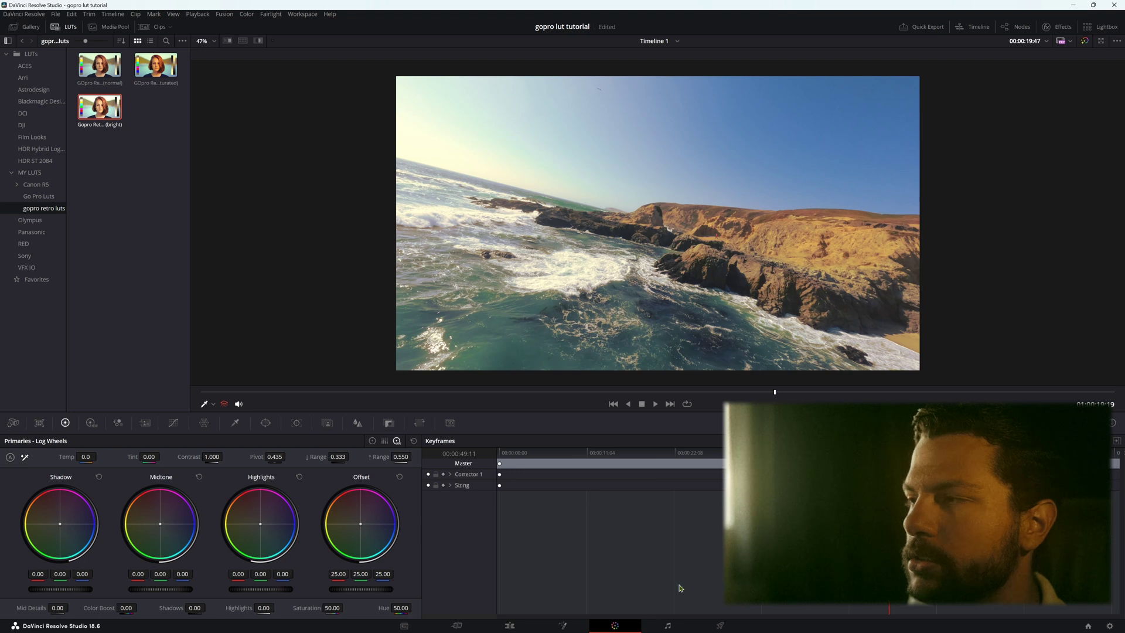
left_click(1085, 41)
left_click(1085, 41)
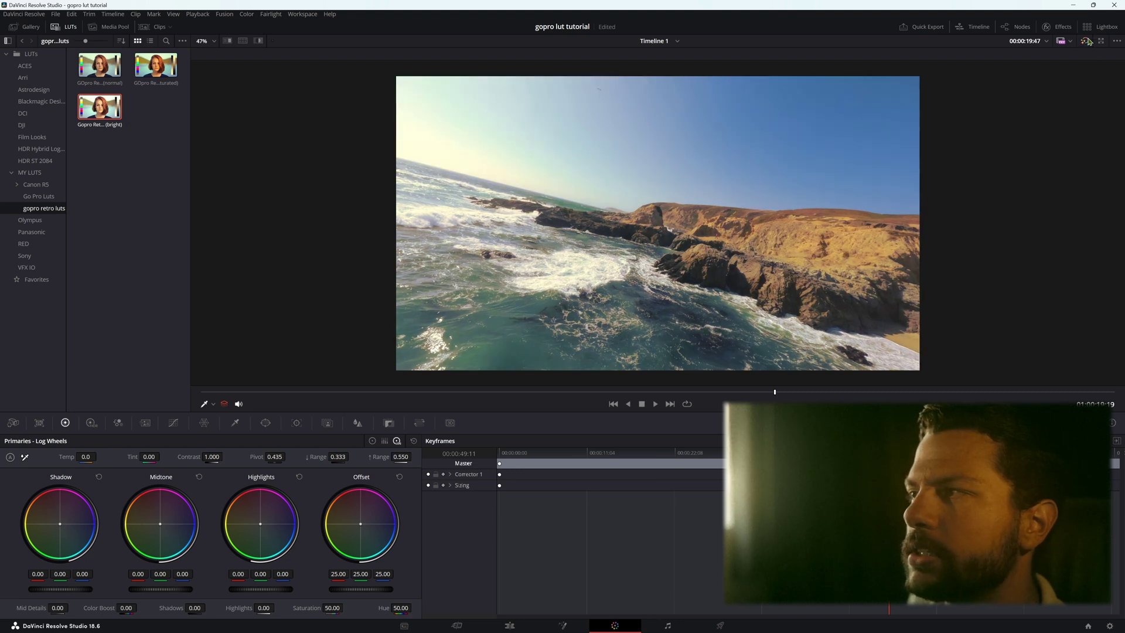
left_click(1084, 41)
left_click(1085, 41)
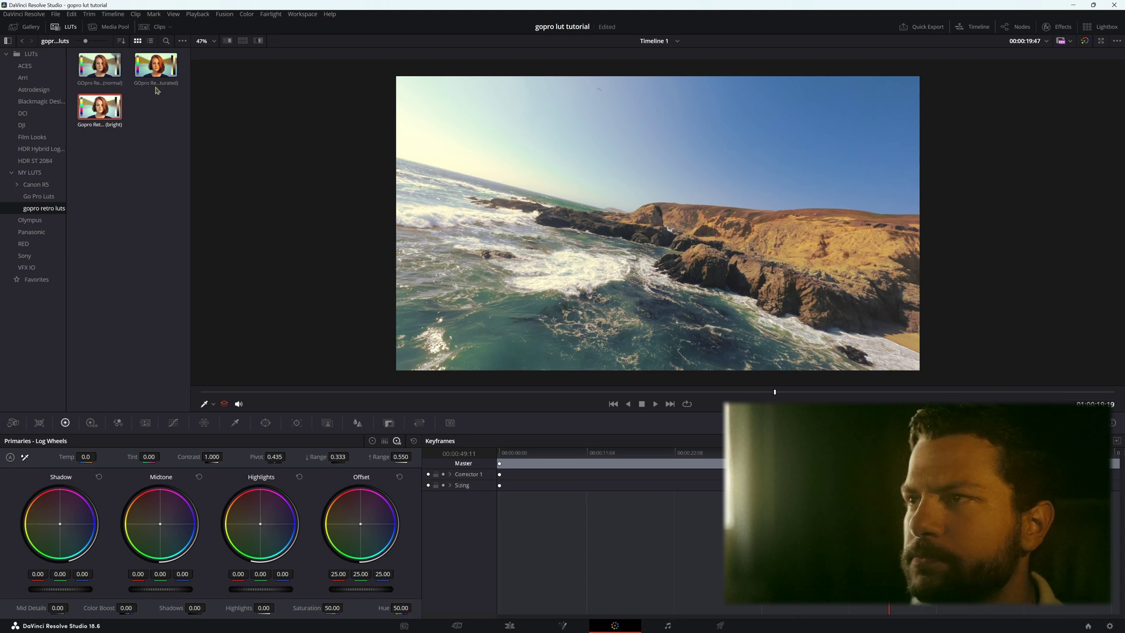
Show the node graph and move the LUT node to the middle of the node chain
left_click(1018, 27)
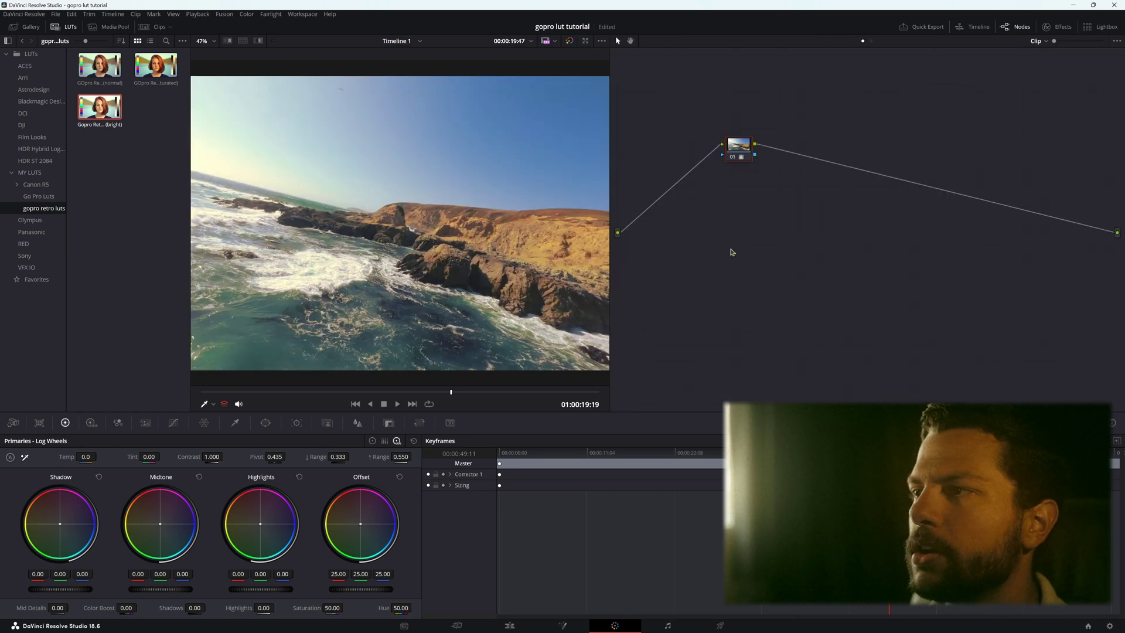
left_click_drag(853, 188, 901, 215)
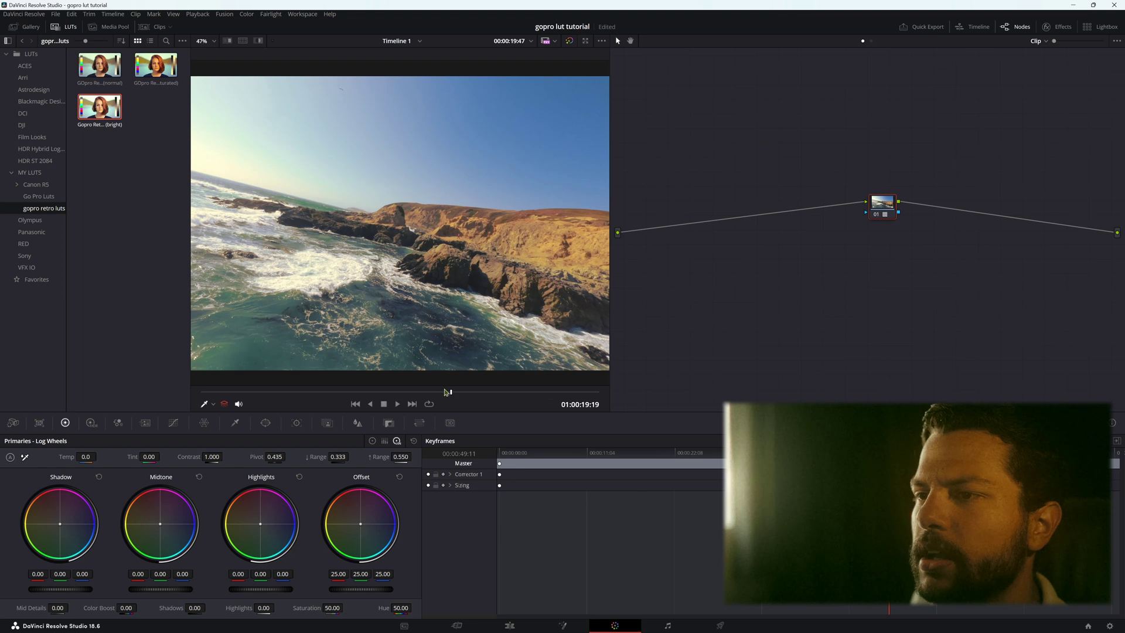
Go to the beach frame at about 01:00:25:23 and compare it with the grade bypassed and enabled
left_click_drag(454, 400, 531, 405)
left_click(568, 40)
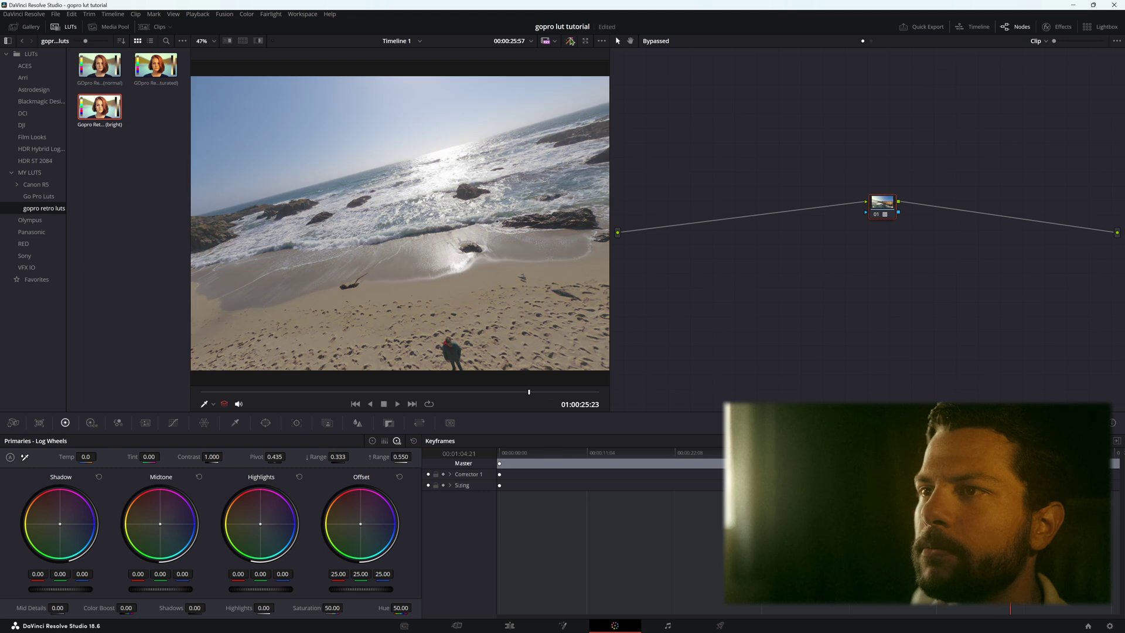
left_click(569, 41)
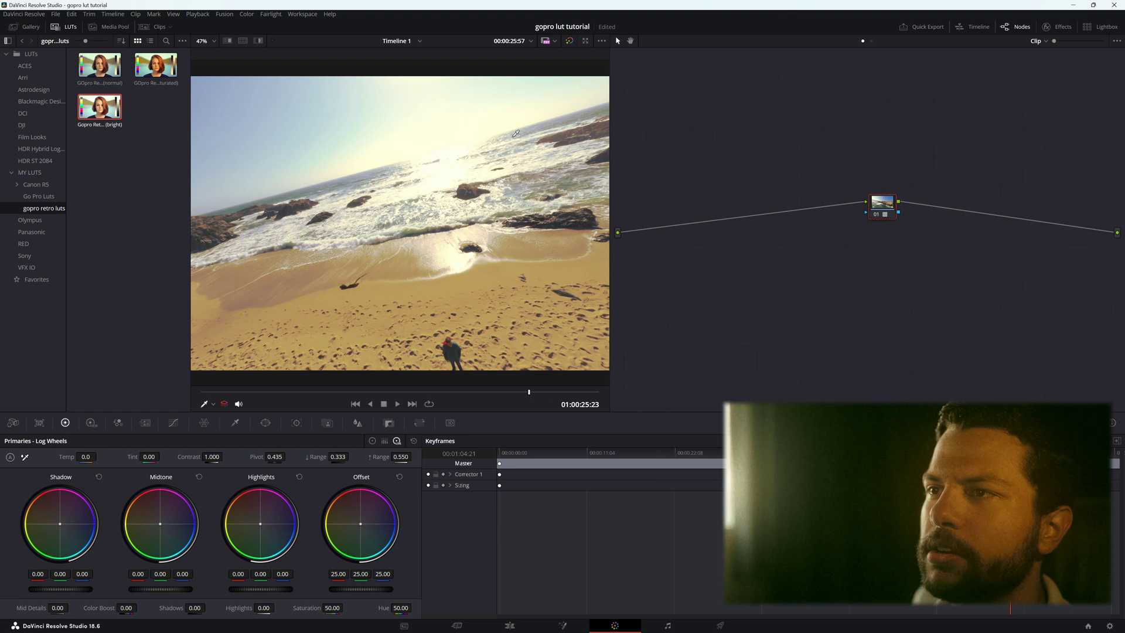
left_click(569, 40)
left_click(569, 40)
left_click(569, 41)
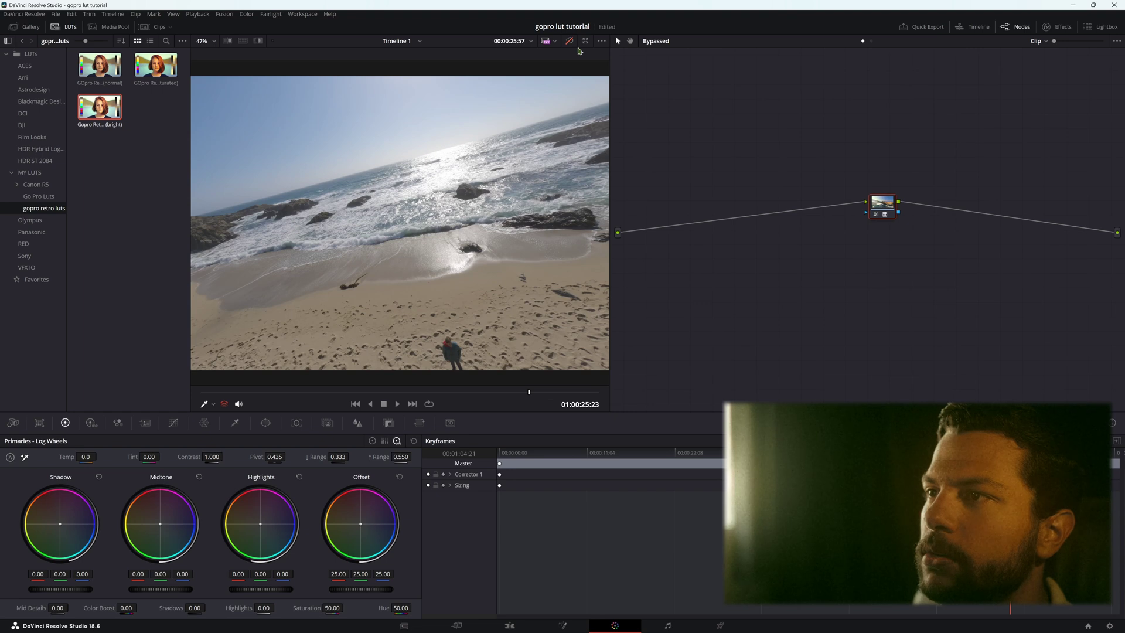
key("shift+d")
Add a serial node before the LUT node and space the two nodes apart in the graph
right_click(882, 209)
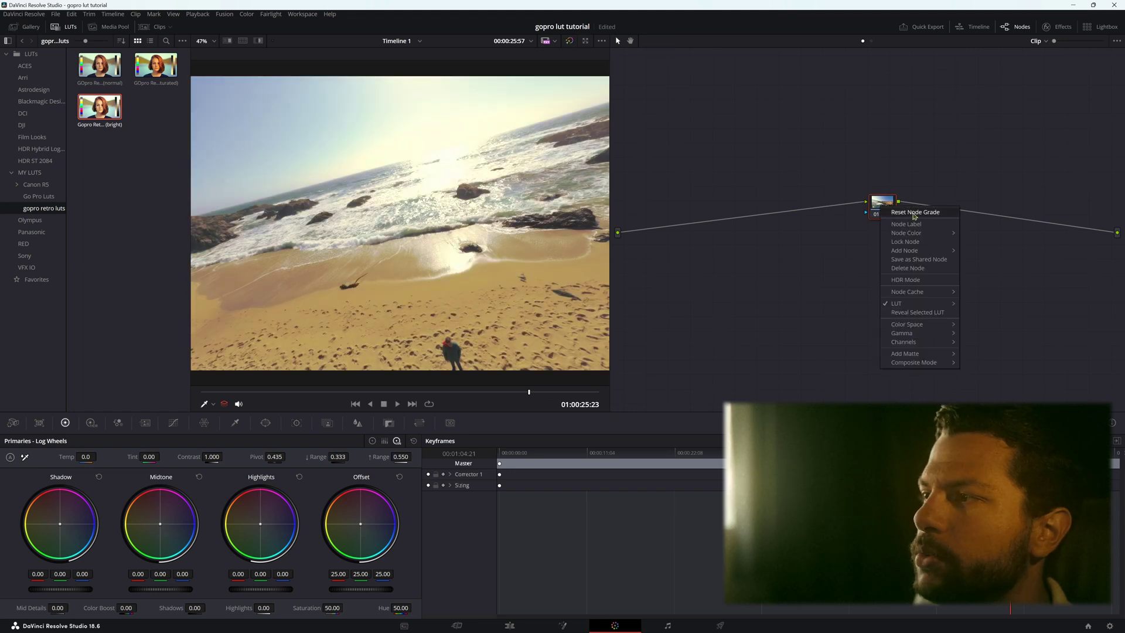
right_click(883, 203)
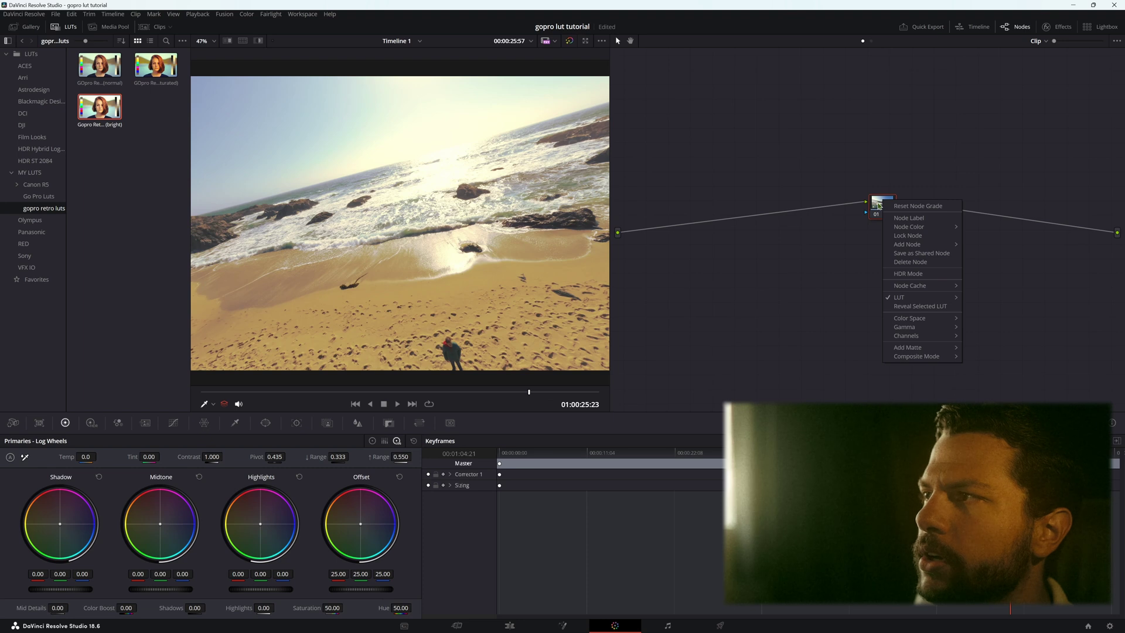
mouse_move(912, 246)
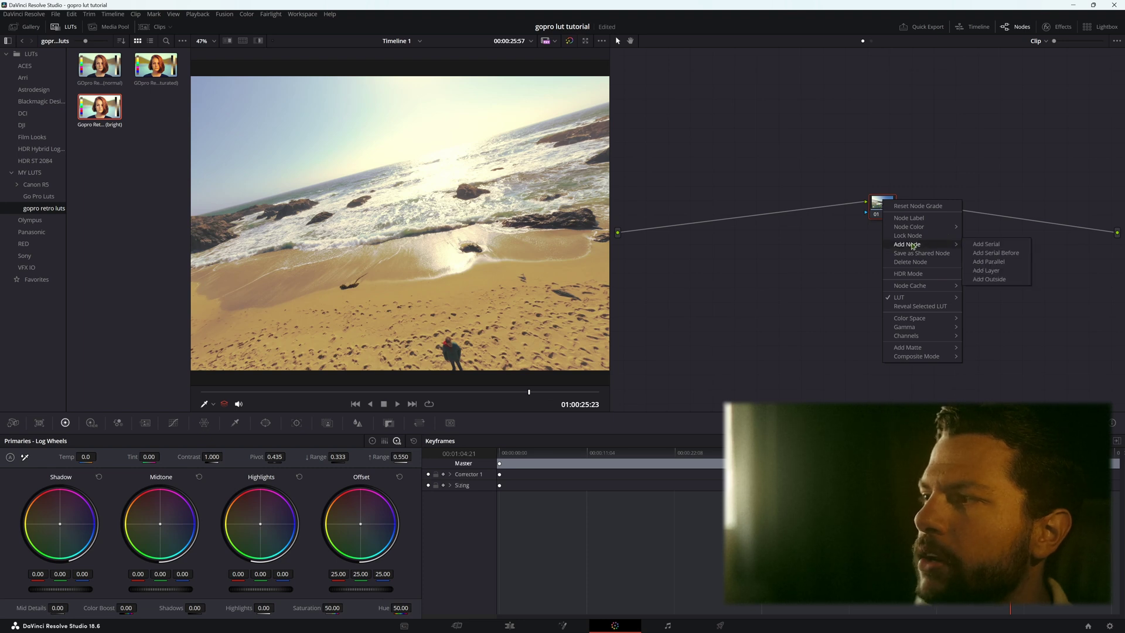
left_click(984, 253)
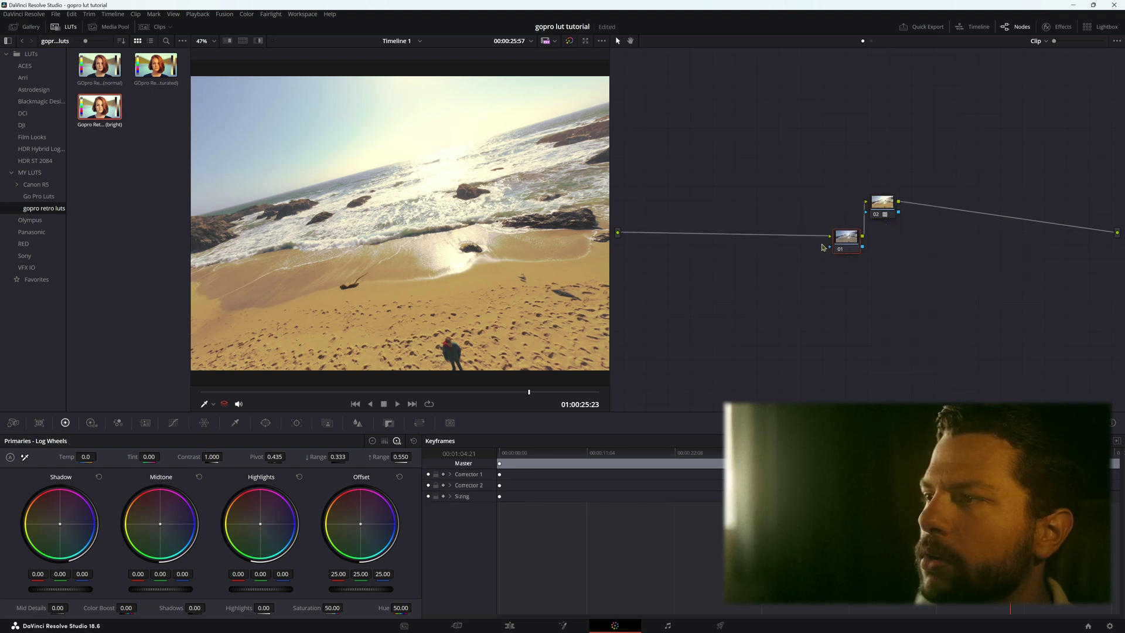
left_click_drag(843, 240, 720, 217)
left_click_drag(885, 203, 892, 217)
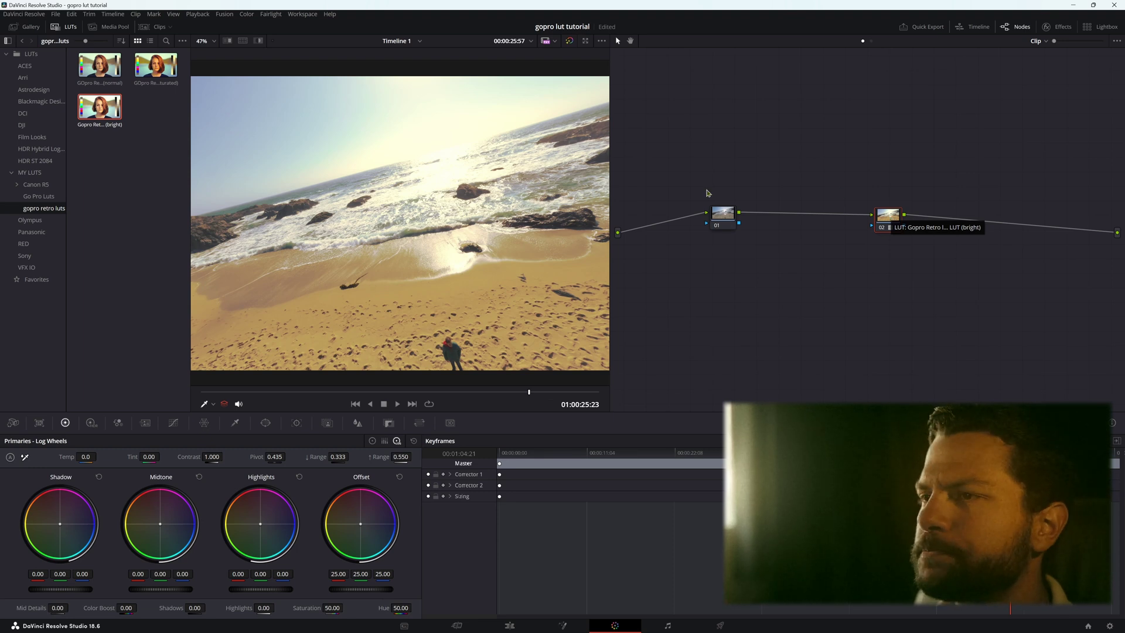
Lower Highlights to -85.50 on the first node, ahead of the LUT node
left_click_drag(723, 223, 713, 220)
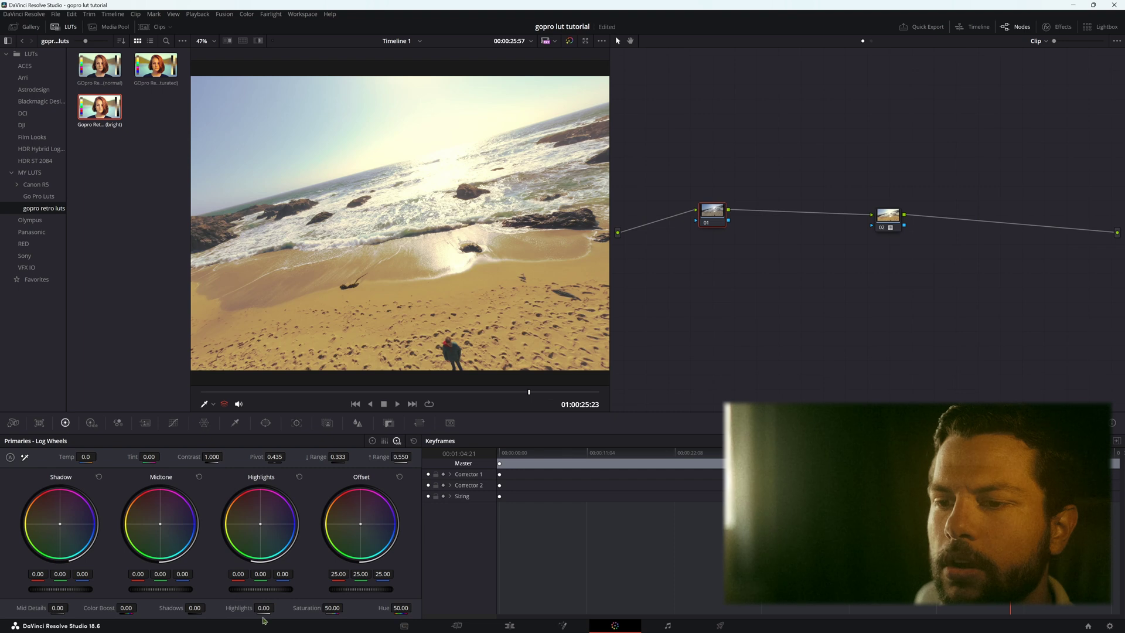
left_click_drag(264, 608, 211, 607)
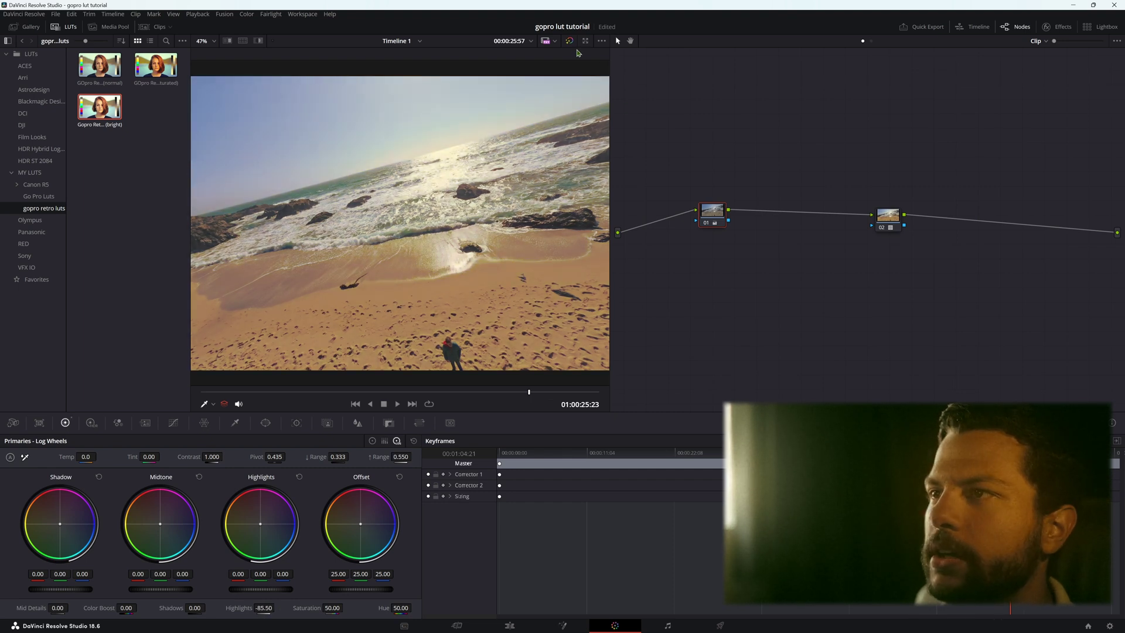
scroll(484, 267, "down", 2)
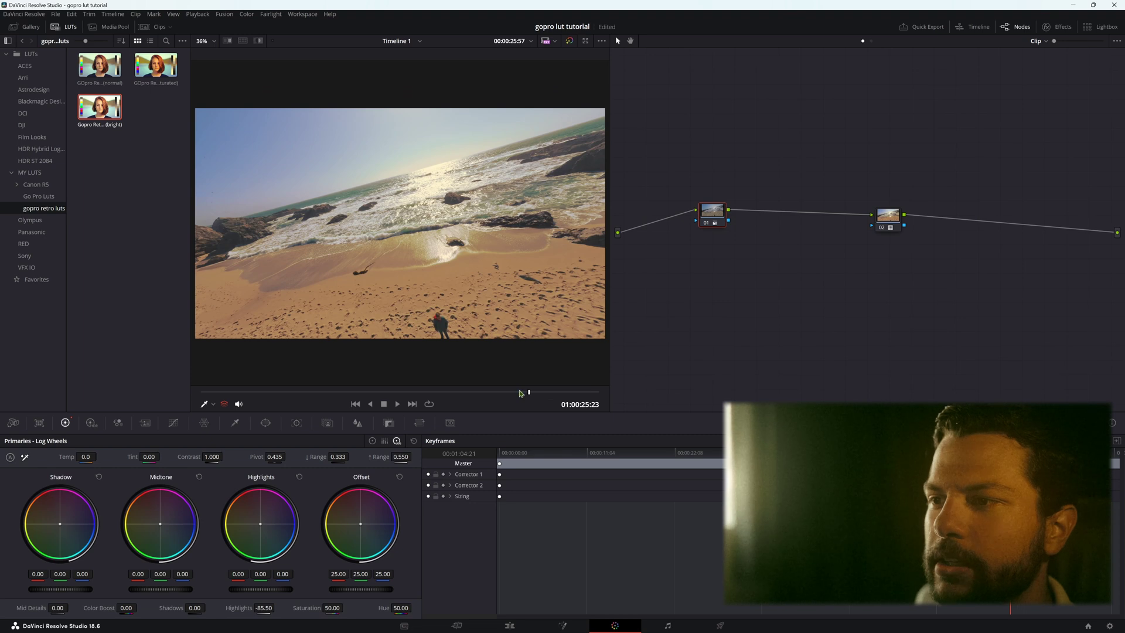
Go to the shoreline frame at about 01:00:16:19 and compare it with the first node disabled and enabled
left_click_drag(528, 391, 413, 391)
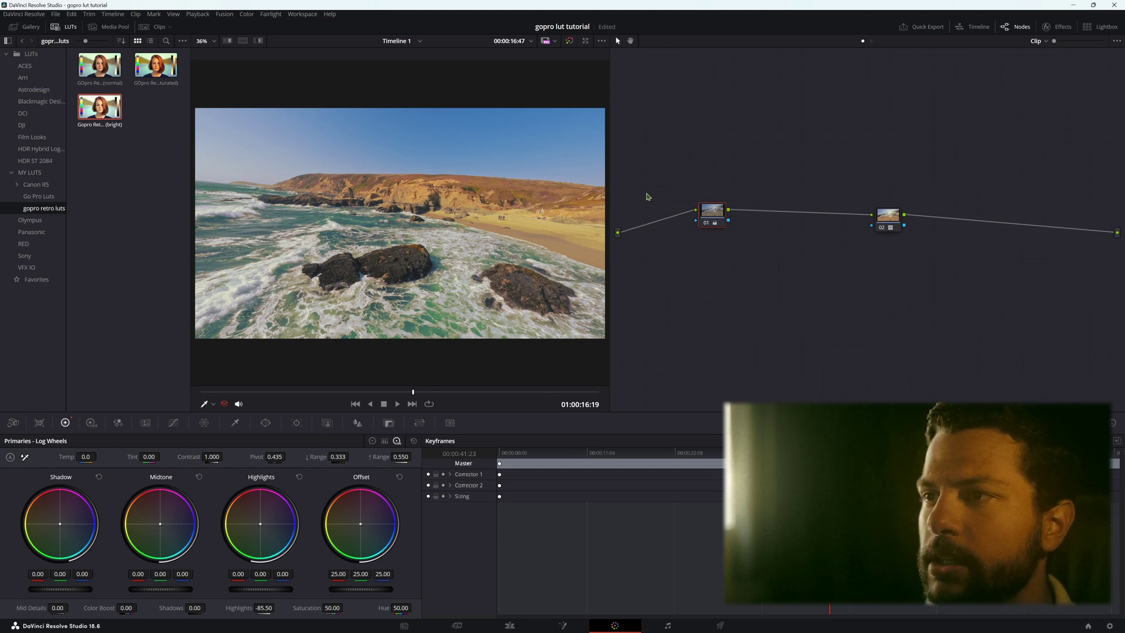
key("ctrl+d")
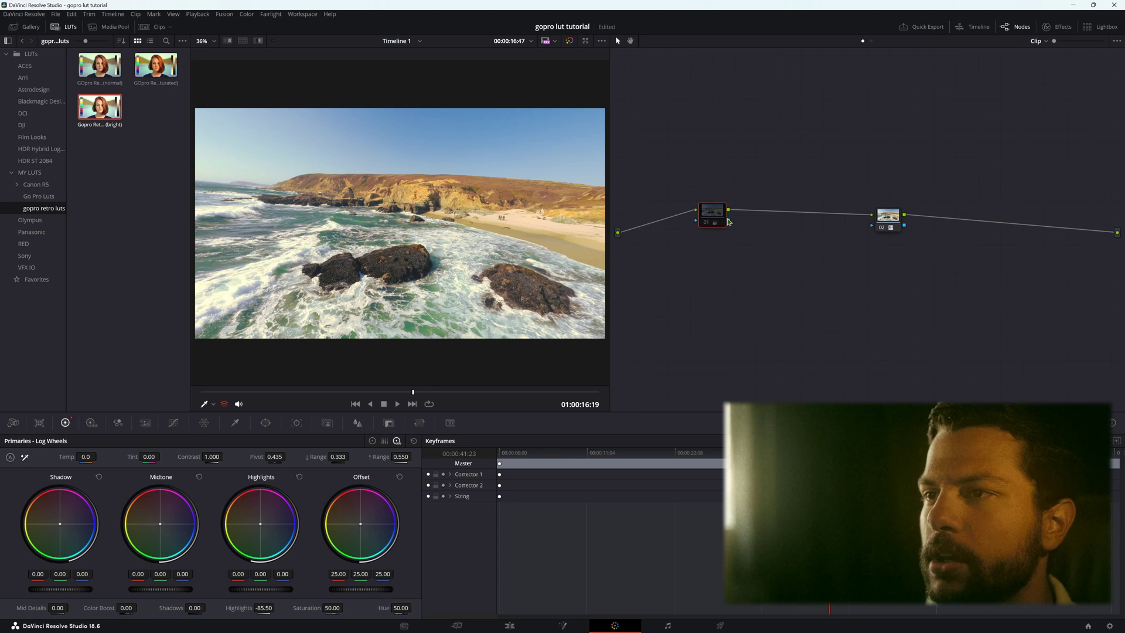
key("ctrl+d")
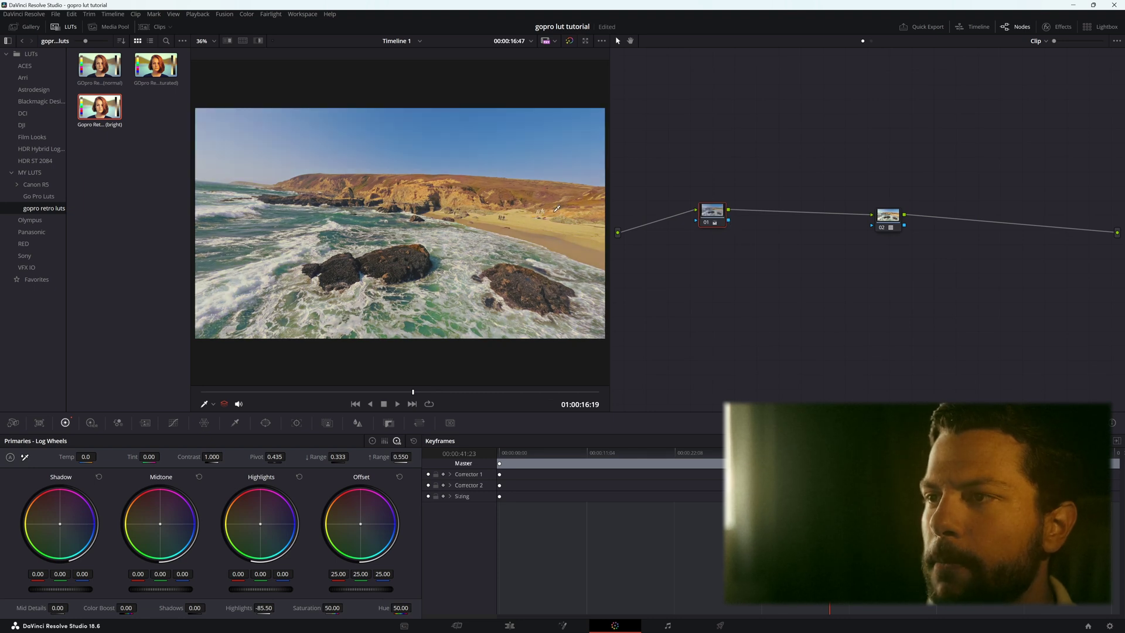
key("ctrl+d")
key("ctrl+d")
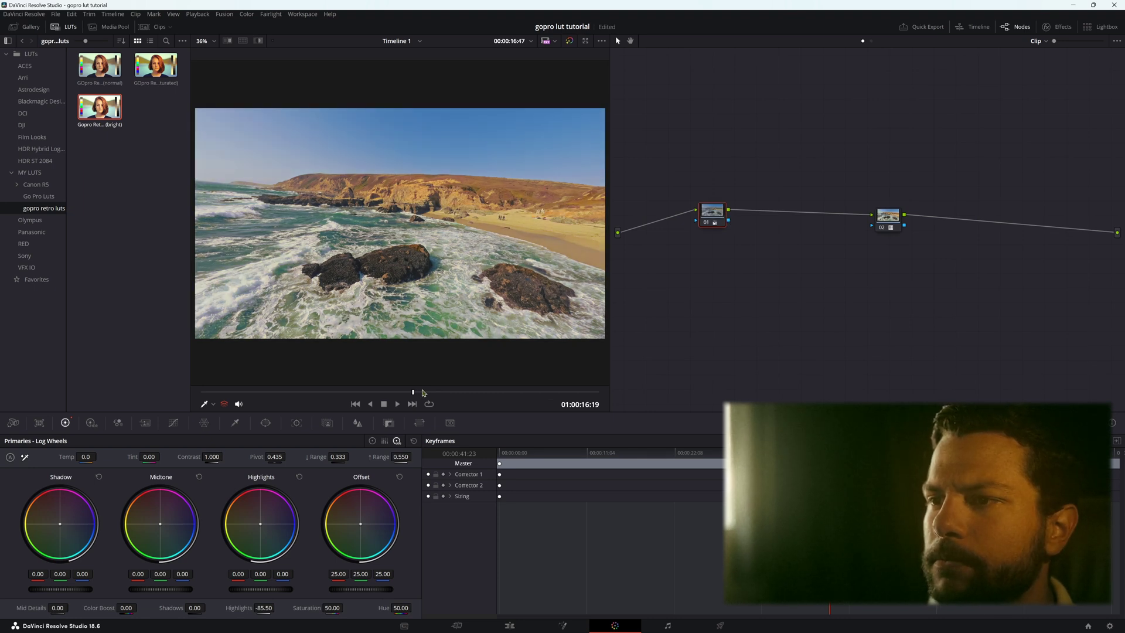
Using the beach frame at about 01:00:25:17, add a serial node after the first node and raise its Offset to 29.00 in all channels
left_click_drag(441, 396, 527, 419)
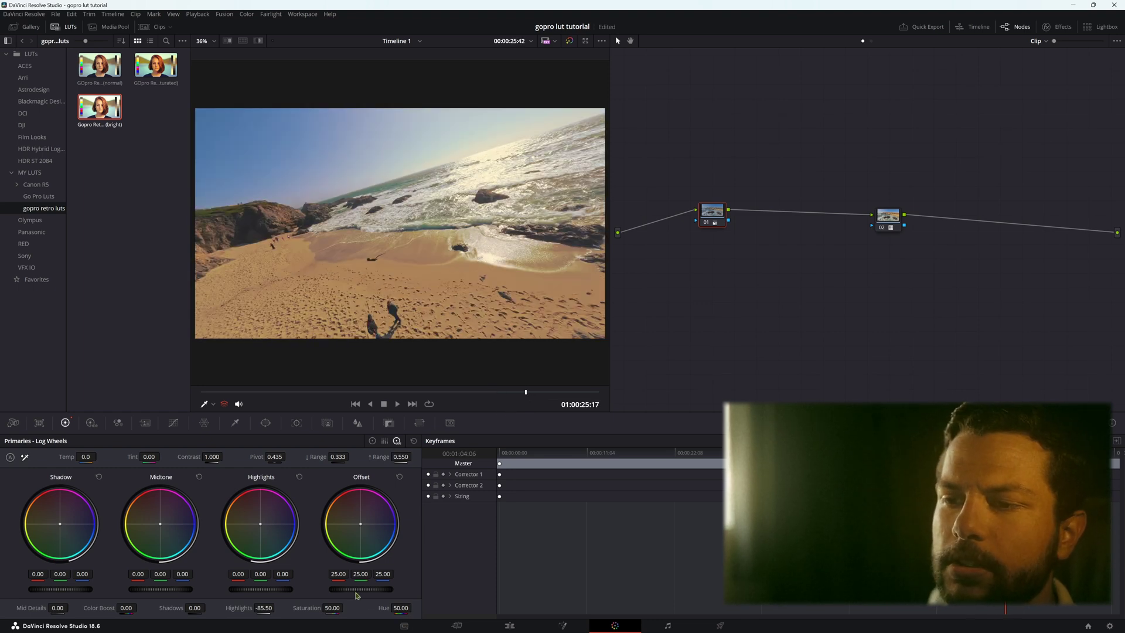
right_click(715, 221)
mouse_move(759, 270)
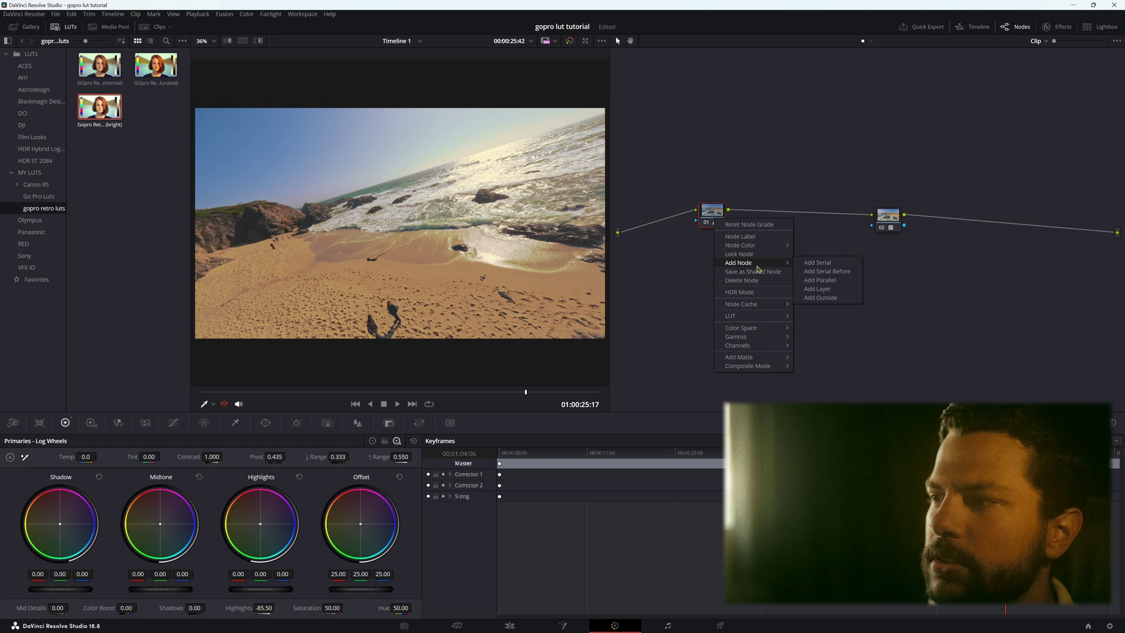
left_click(811, 264)
left_click_drag(764, 222, 786, 220)
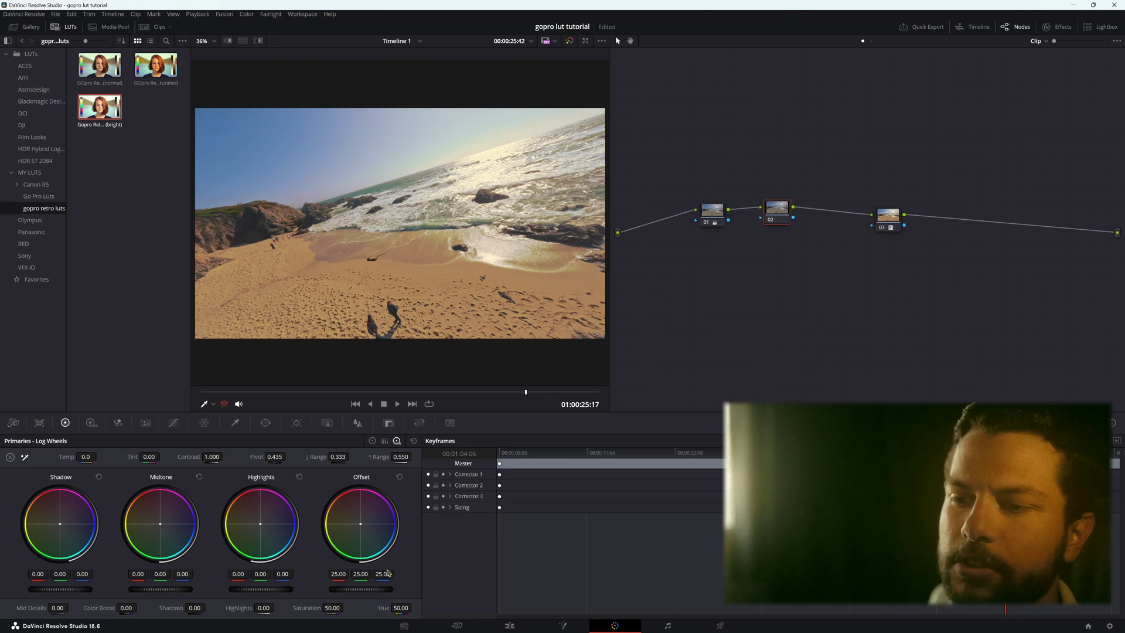
mouse_move(363, 593)
left_mouse_down()
mouse_move(387, 592)
mouse_move(354, 589)
left_mouse_up()
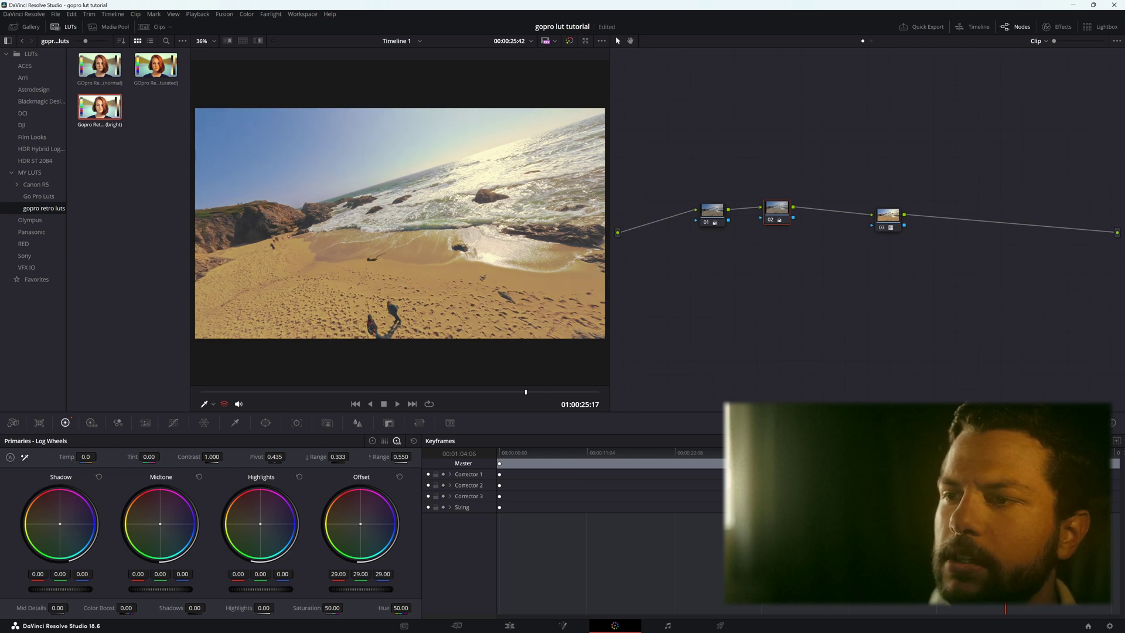
Review the footage from about 01:00:16:17 to 01:00:18:15 and compare it with the whole grade bypassed and enabled
left_click_drag(525, 401, 413, 410)
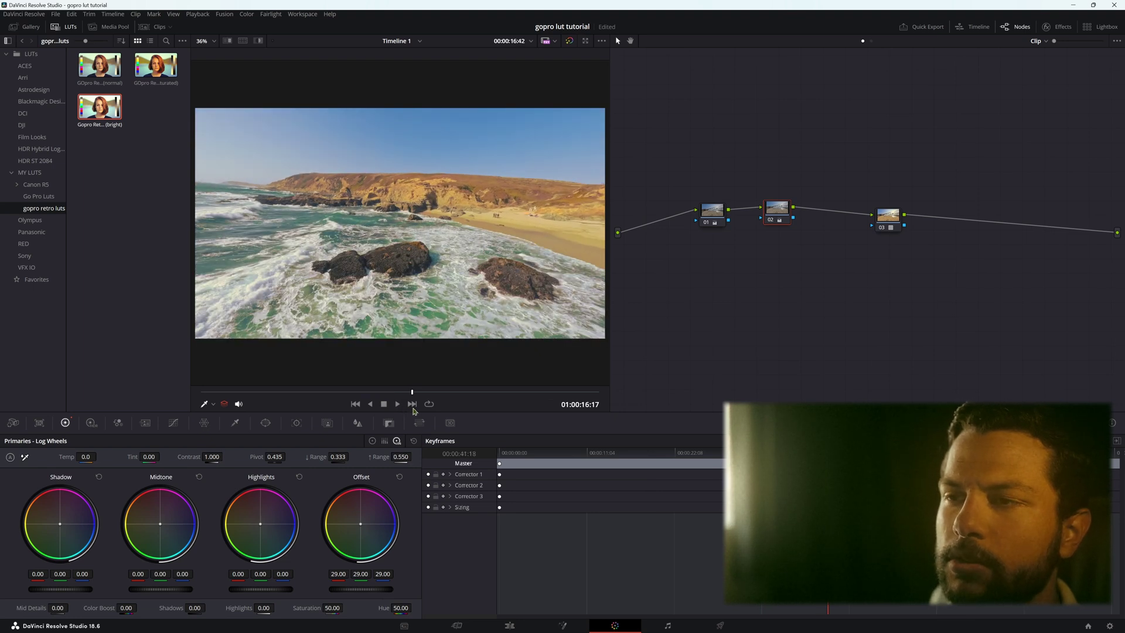
left_click(569, 43)
left_click(569, 43)
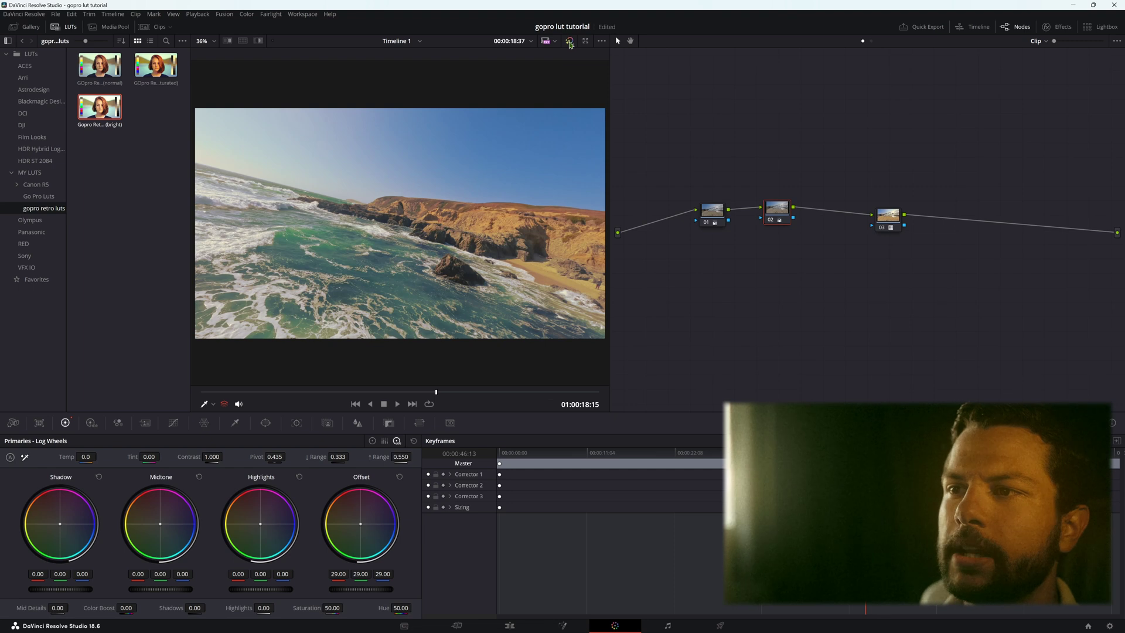
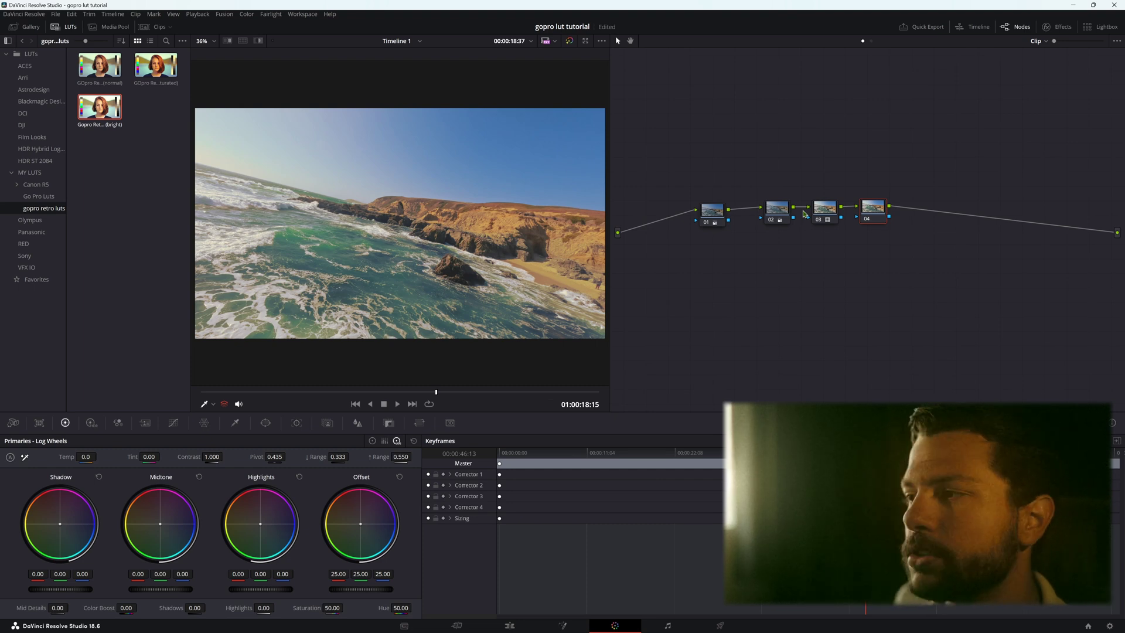
Find Gaussian Blur in the effects library and apply it to the last node, after the LUT node
left_click_drag(873, 222, 870, 225)
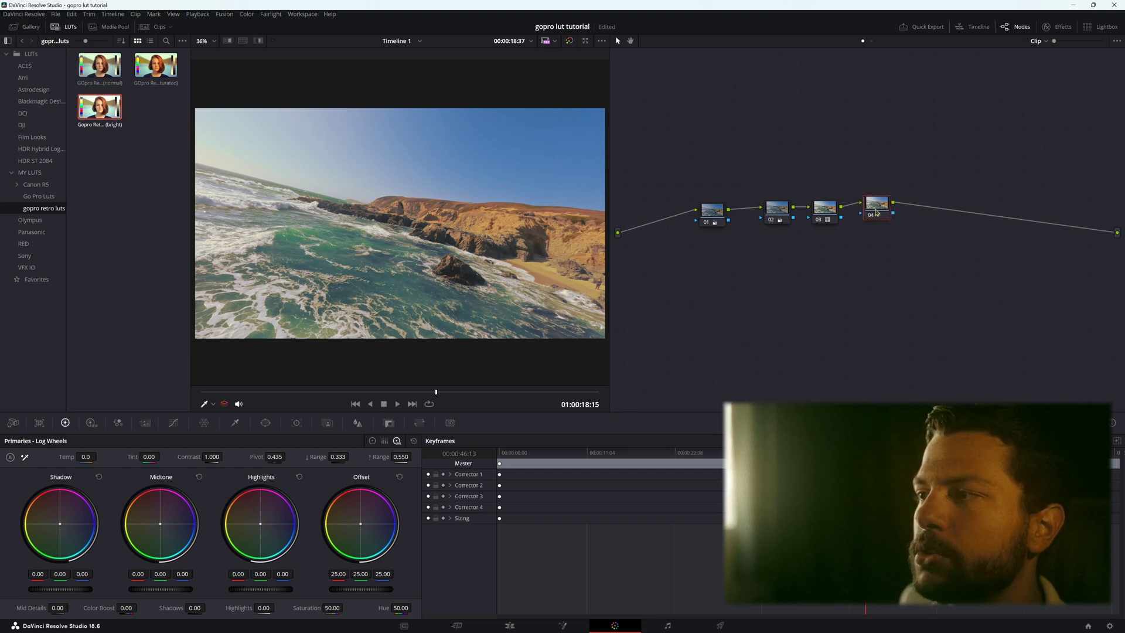
left_click(1060, 27)
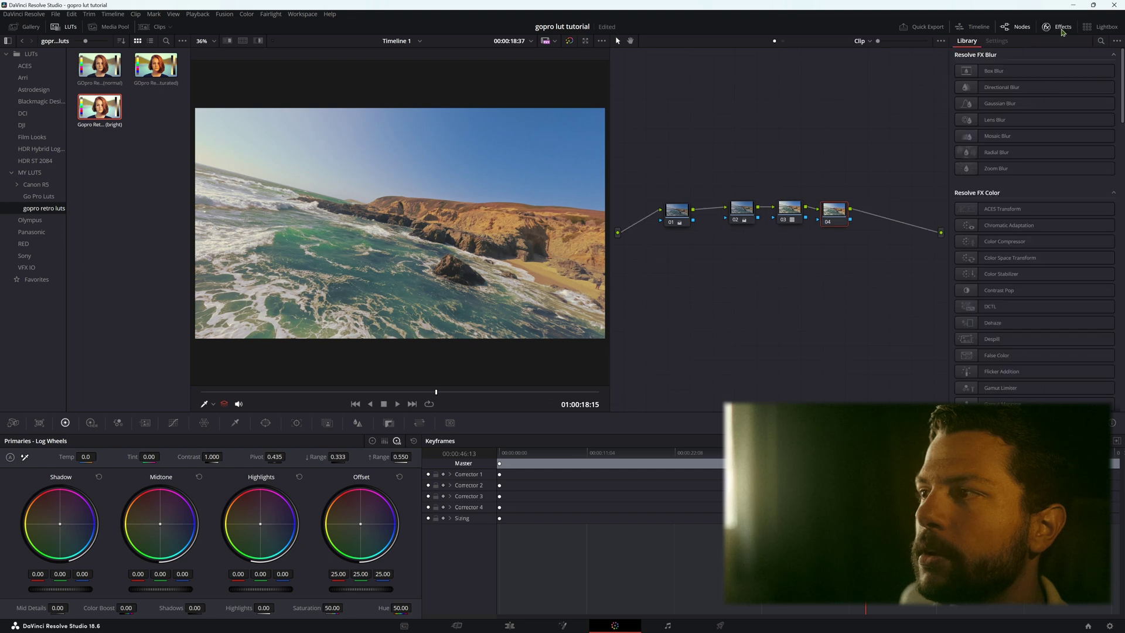
mouse_move(840, 220)
left_mouse_down()
mouse_move(861, 198)
mouse_move(842, 219)
left_mouse_up()
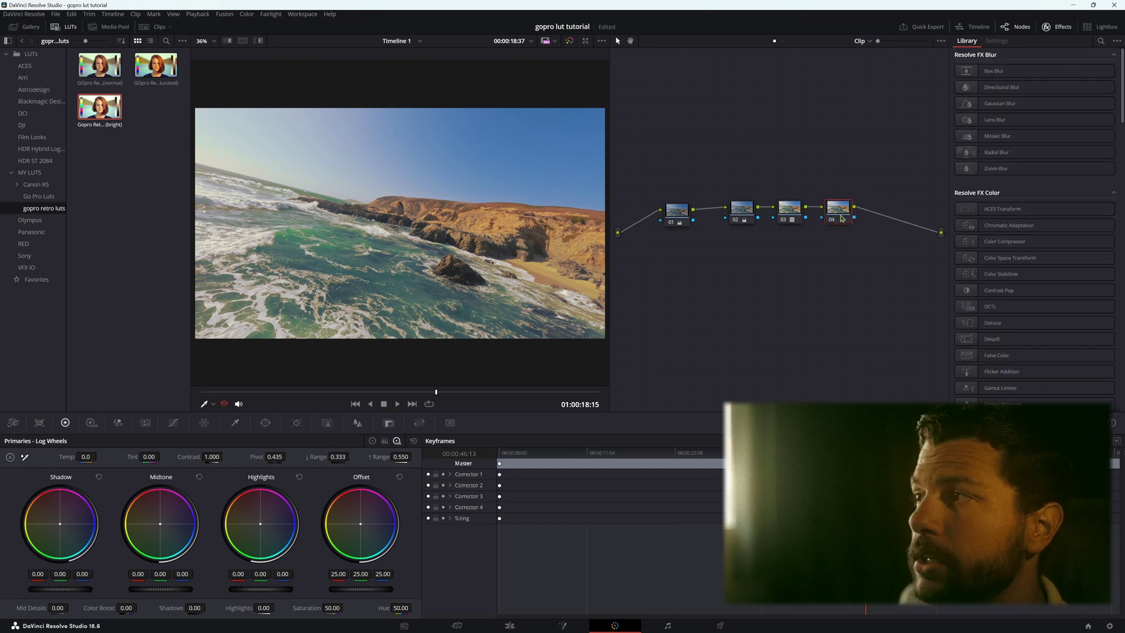
left_click(1100, 41)
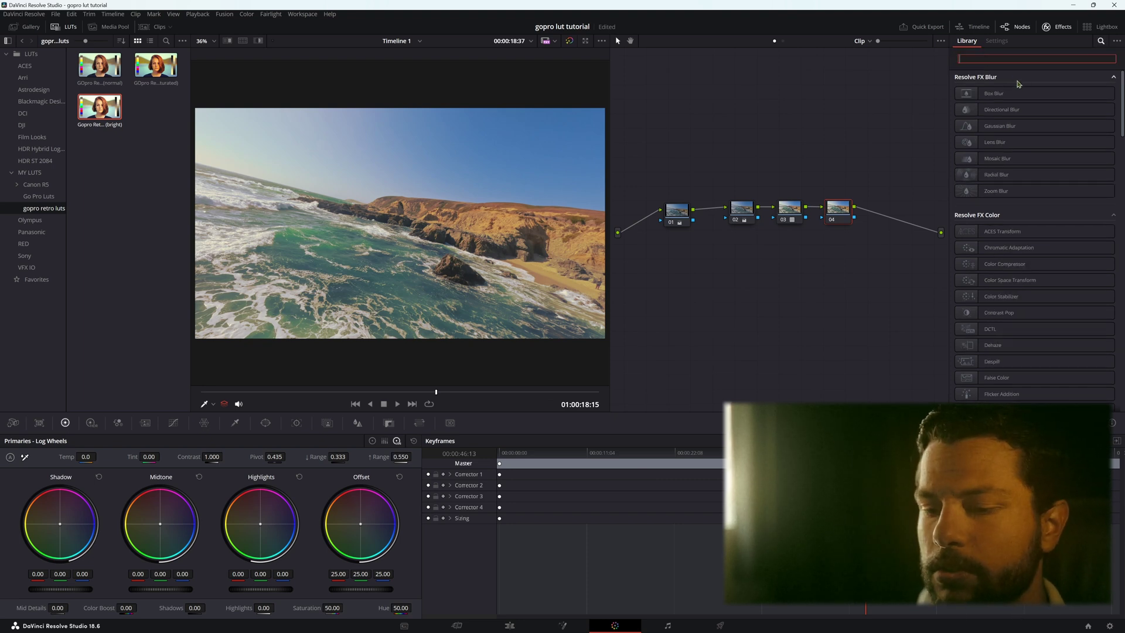
type("guass")
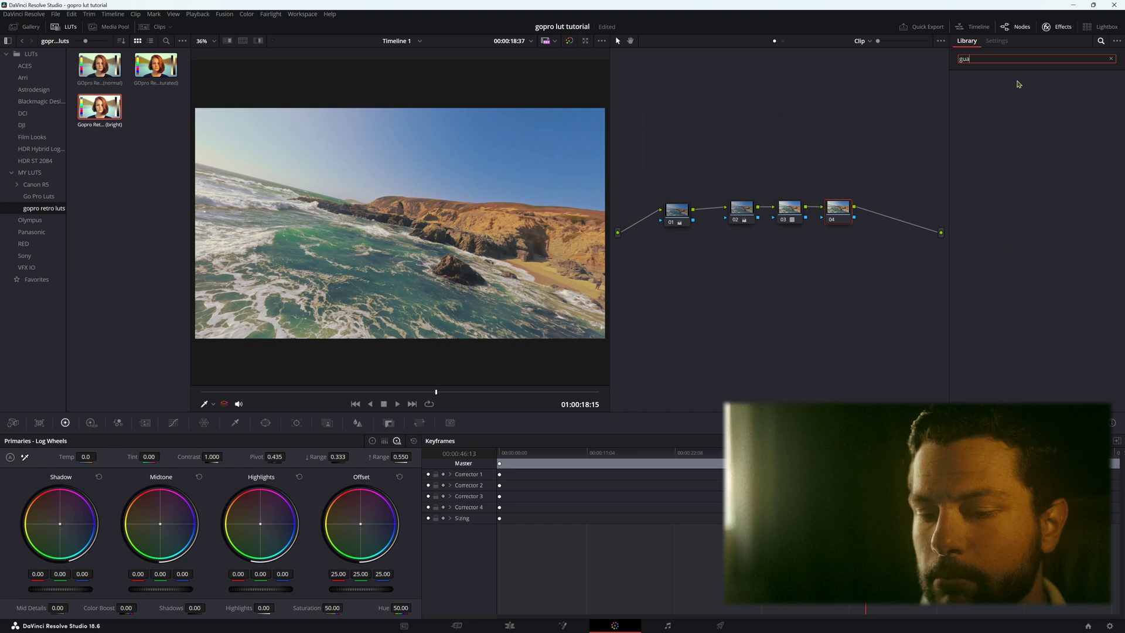
key("BackSpace")
key("BackSpace")
key("BackSpace")
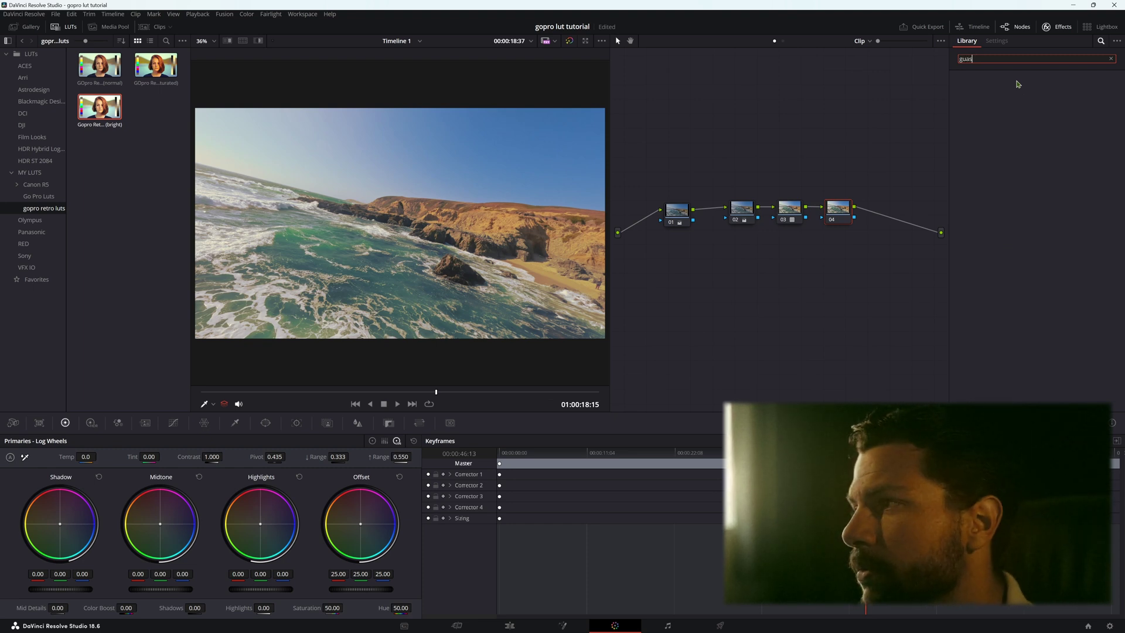
key("BackSpace")
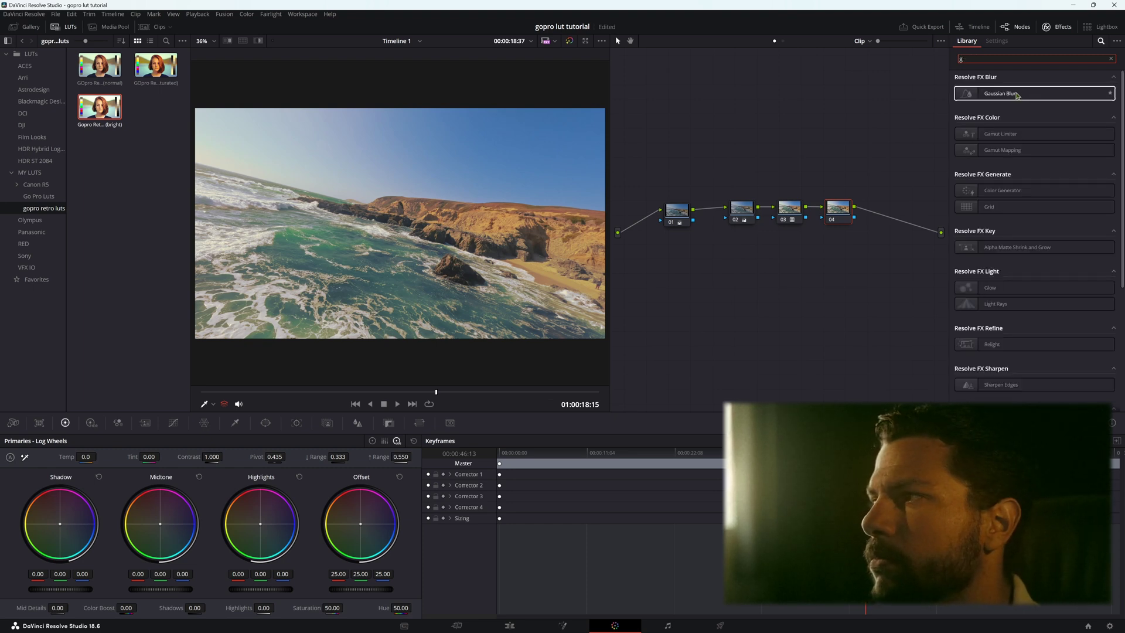
left_click_drag(1016, 98, 838, 211)
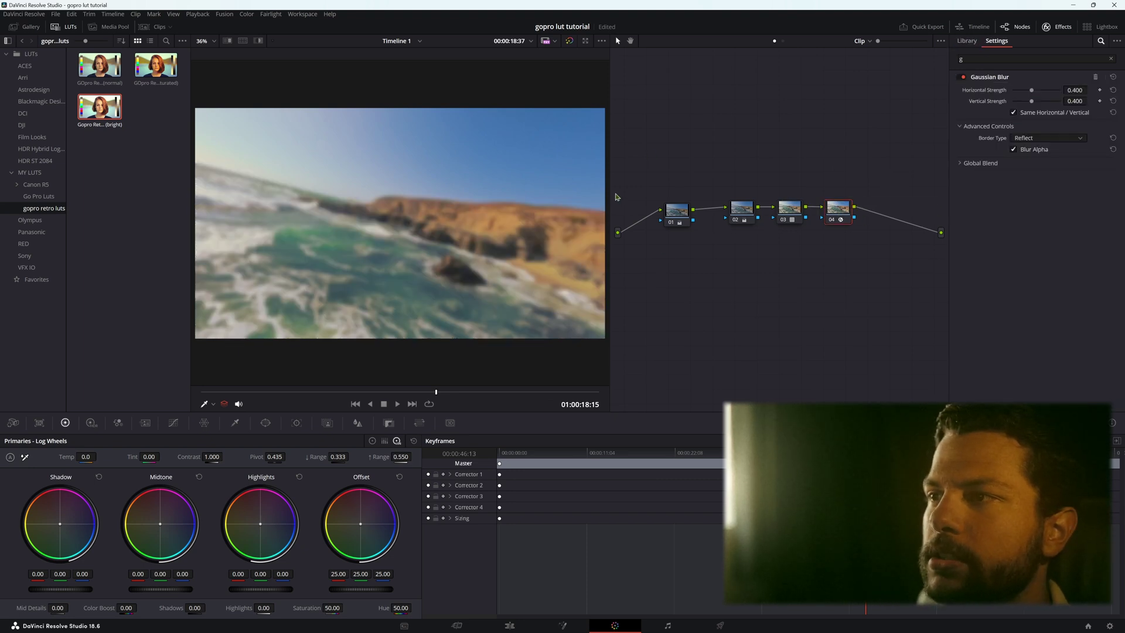
Enlarge the viewer by hiding the LUT browser and lower the Gaussian Blur strength to about 0.106 horizontally and vertically
left_click_drag(610, 201, 660, 202)
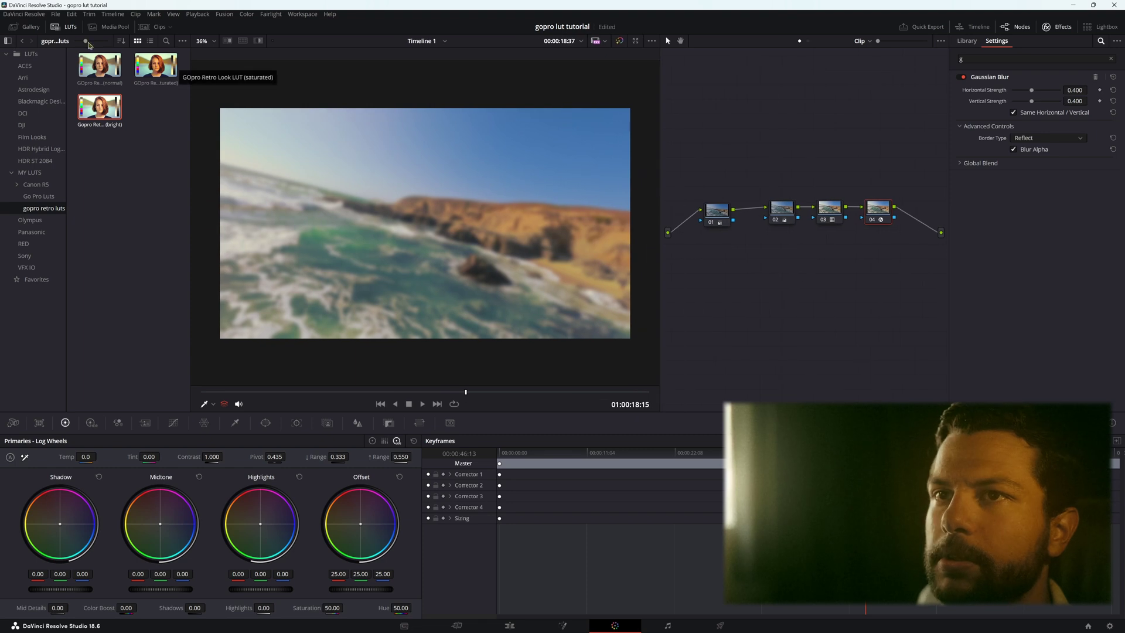
left_click(65, 27)
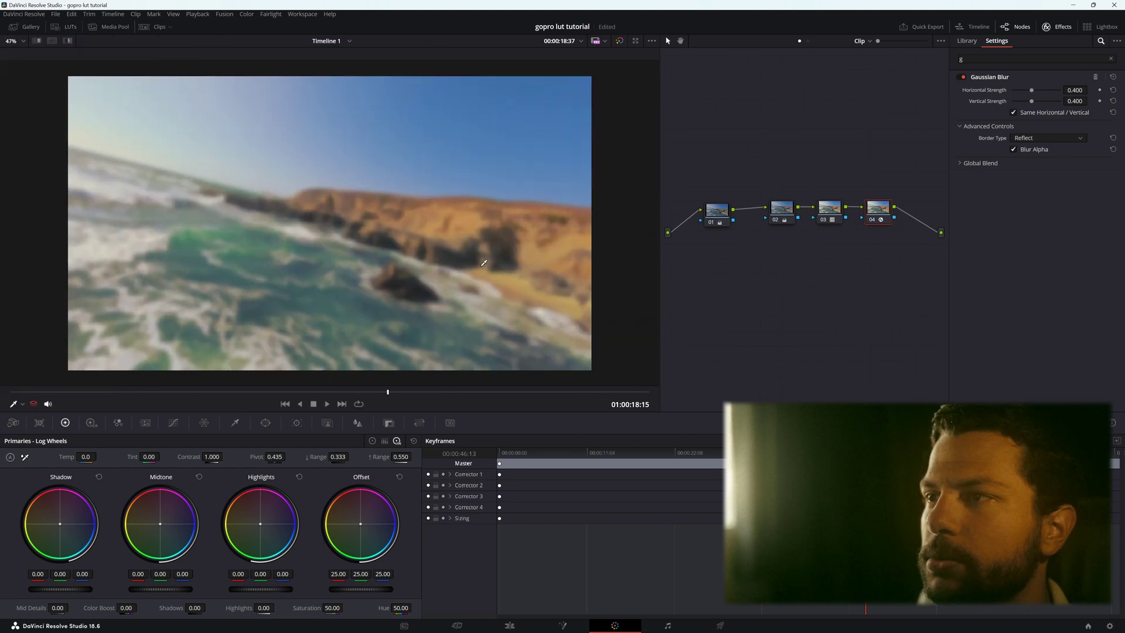
left_click_drag(1075, 89, 1045, 90)
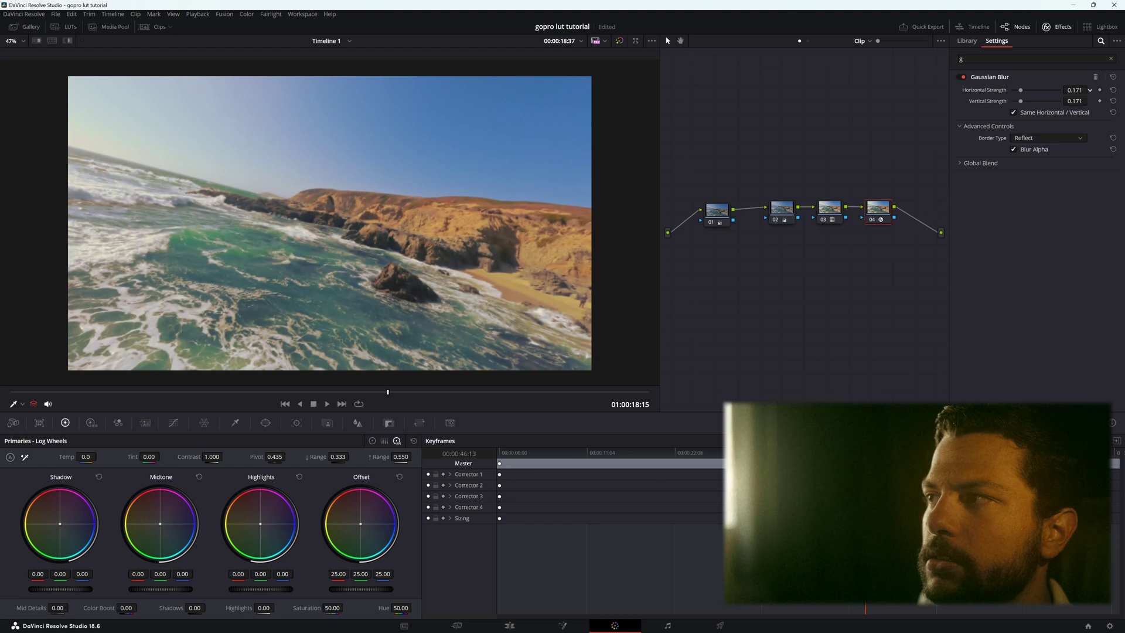
Compare the rocky shoreline close up with Gaussian Blur disabled and enabled, and settle its strength at 0.131
scroll(433, 221, "up", 8)
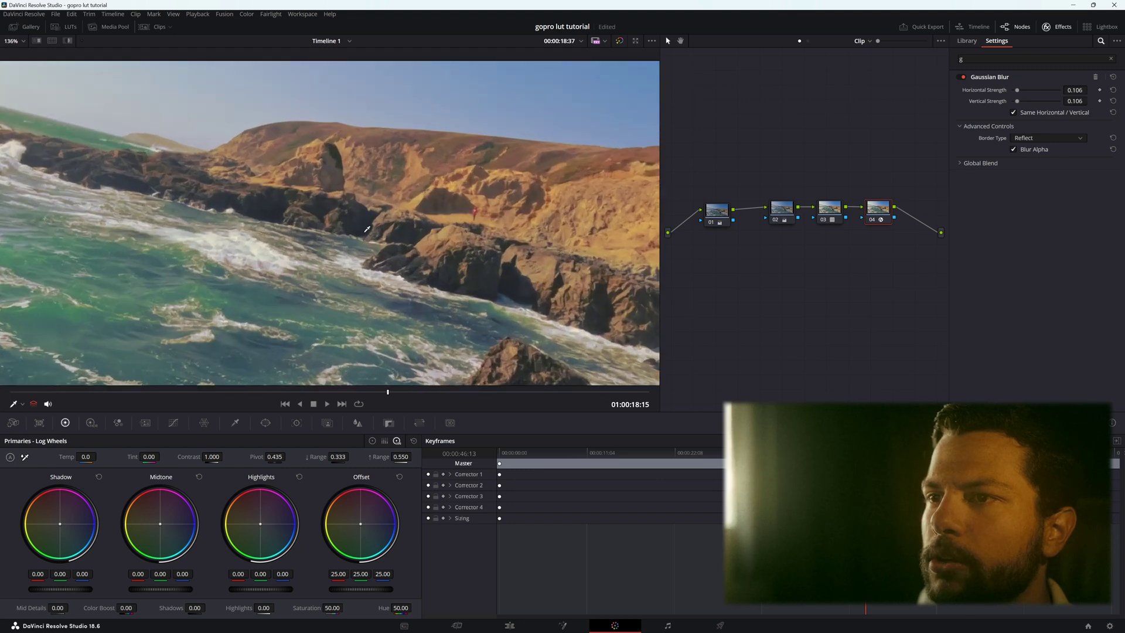
left_click(963, 77)
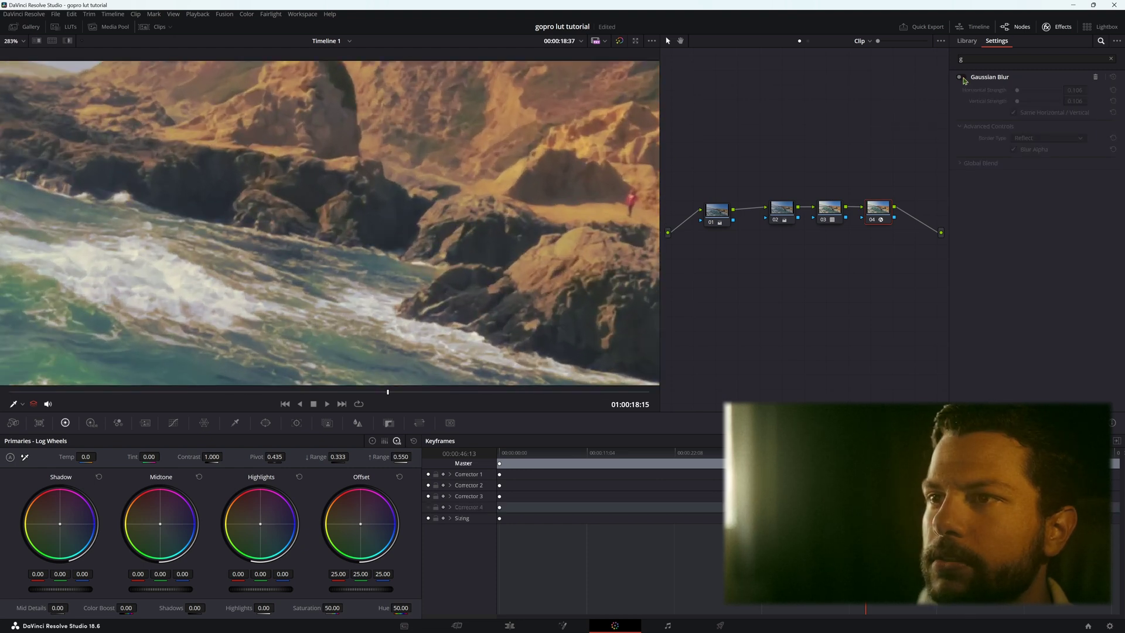
left_click(963, 77)
left_click(962, 77)
left_click(963, 77)
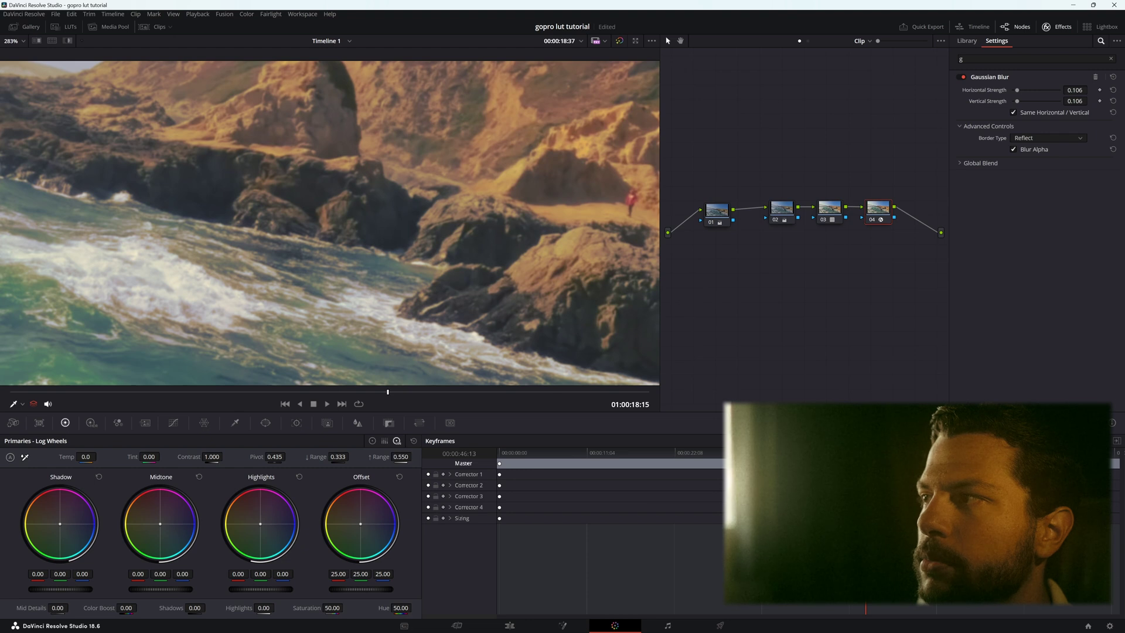
left_click(963, 77)
left_click(963, 77)
scroll(345, 233, "down", 8)
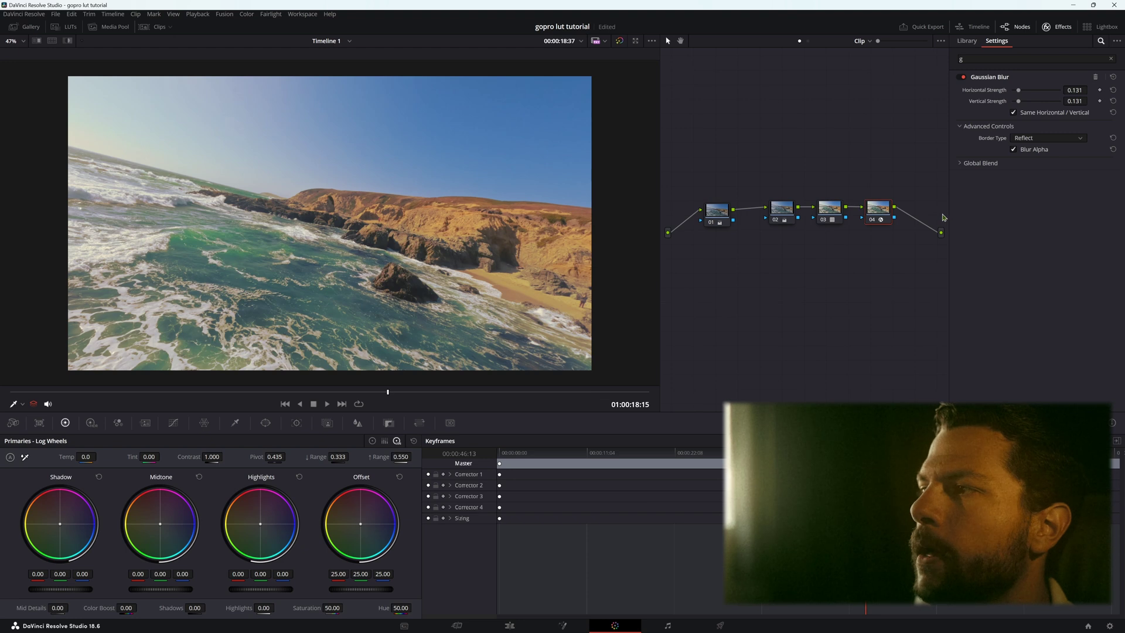
Move the Gaussian Blur node above the LUT node and add a serial node after it
left_click_drag(884, 213, 835, 184)
right_click(835, 184)
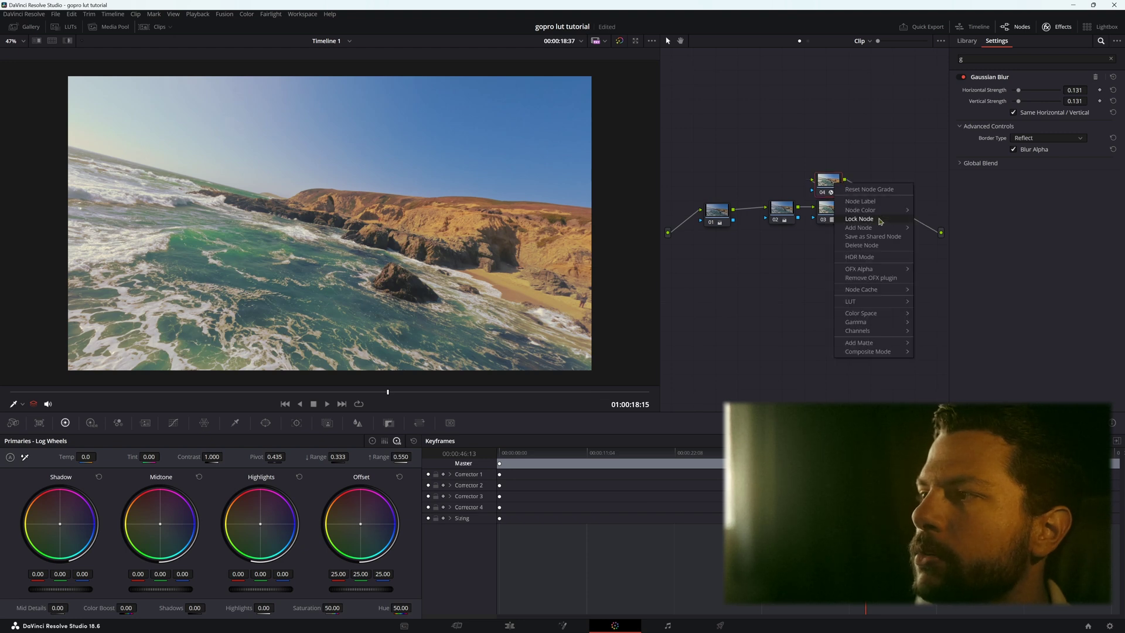
mouse_move(855, 228)
left_click(940, 229)
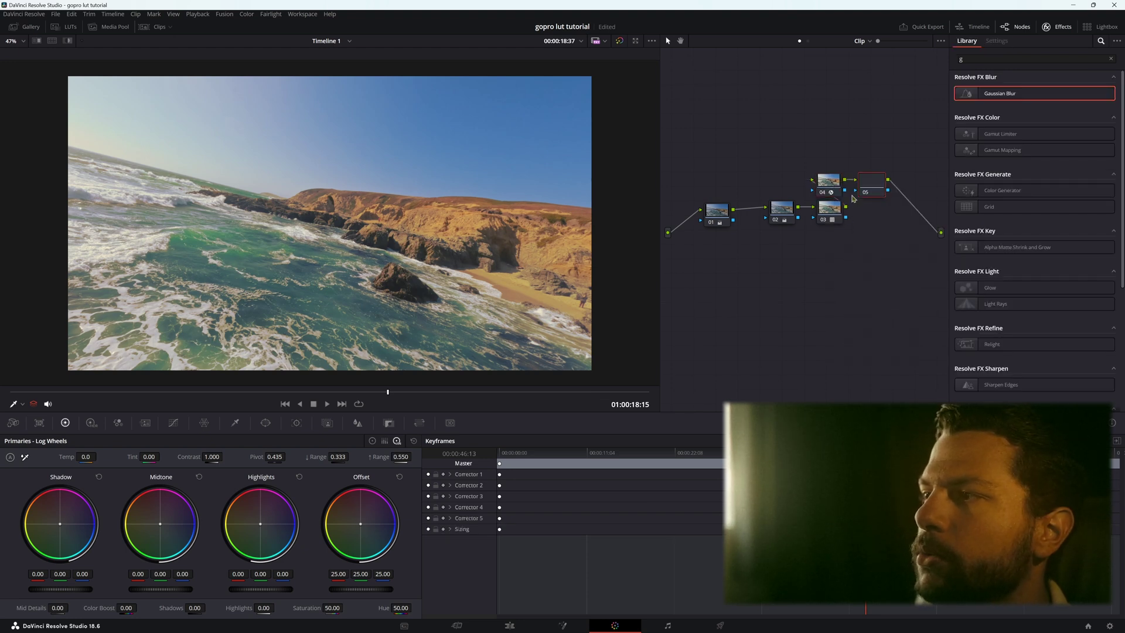
Find Halation in the effects library and apply it to the new node after the Gaussian Blur node
left_click(1111, 60)
type("ha")
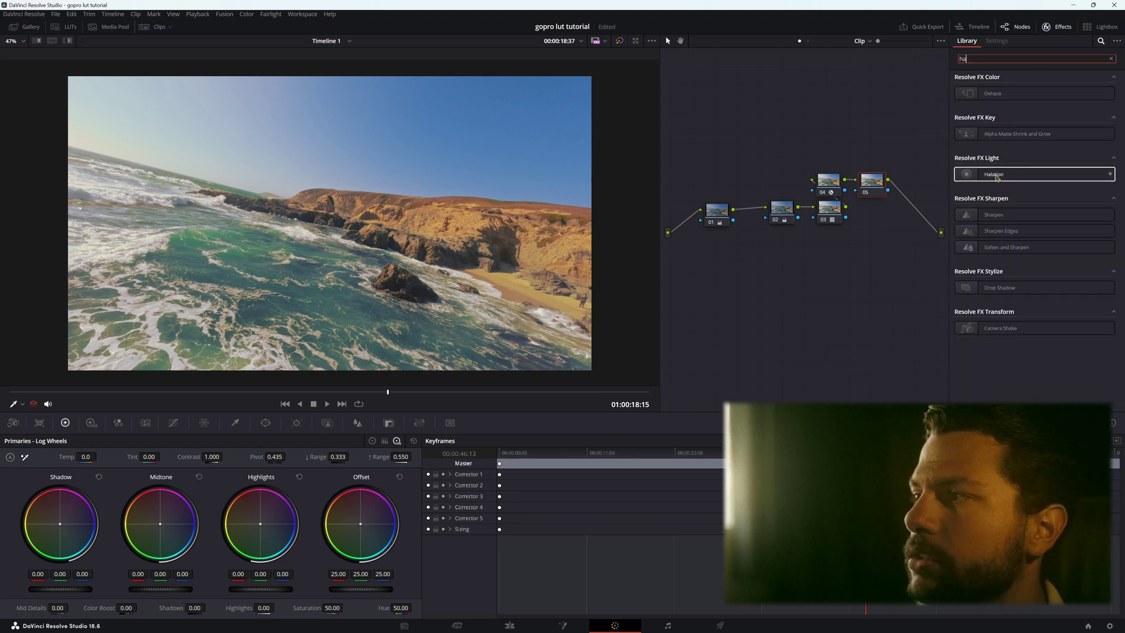
left_click_drag(996, 177, 874, 189)
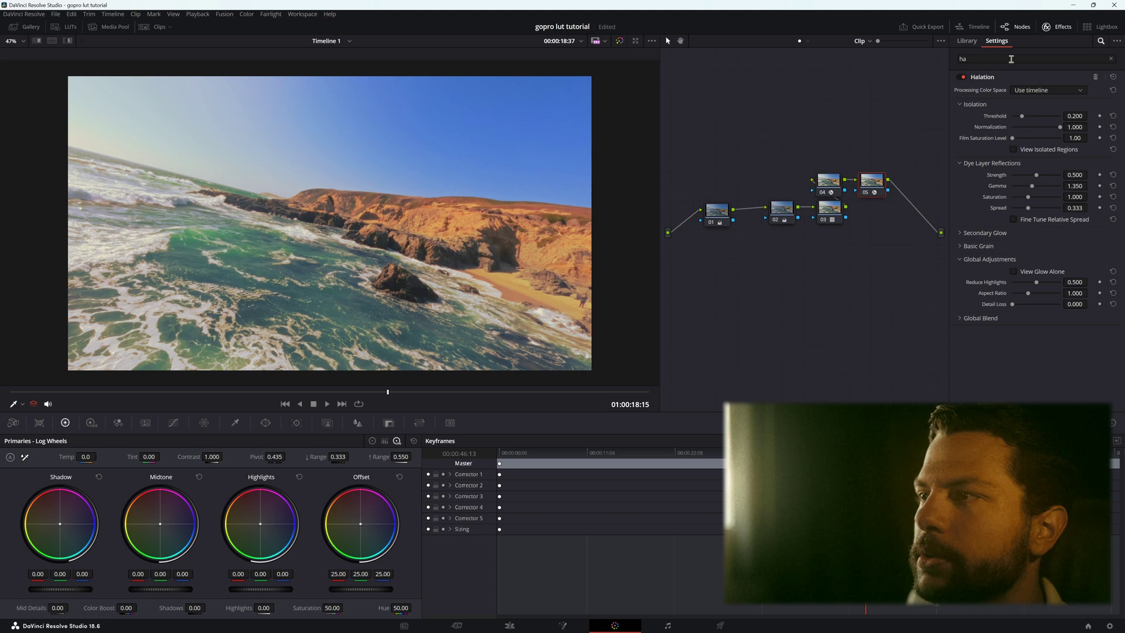
Compare the image with Halation disabled and enabled, and set the Halation Threshold to 0.171
left_click(964, 78)
left_click(965, 77)
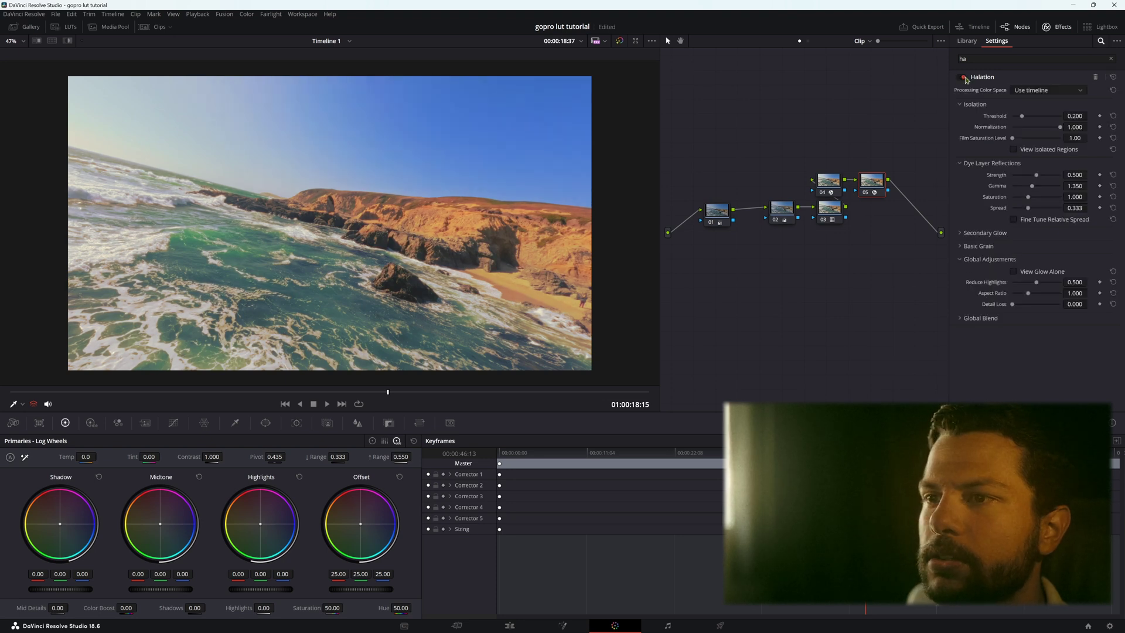
left_click(965, 78)
left_click(964, 78)
left_click_drag(1077, 116, 1090, 116)
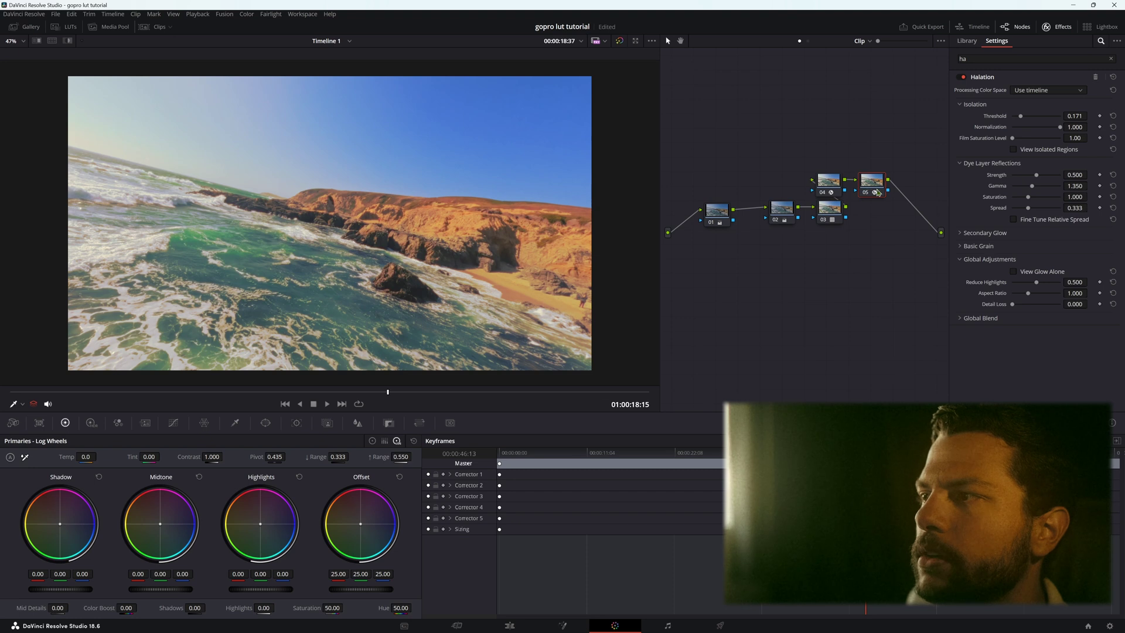
Stack nodes 02 to 05 in ascending order in a vertical column above node 01
left_click_drag(877, 192, 842, 164)
left_click_drag(781, 211, 718, 185)
left_click_drag(837, 213, 725, 160)
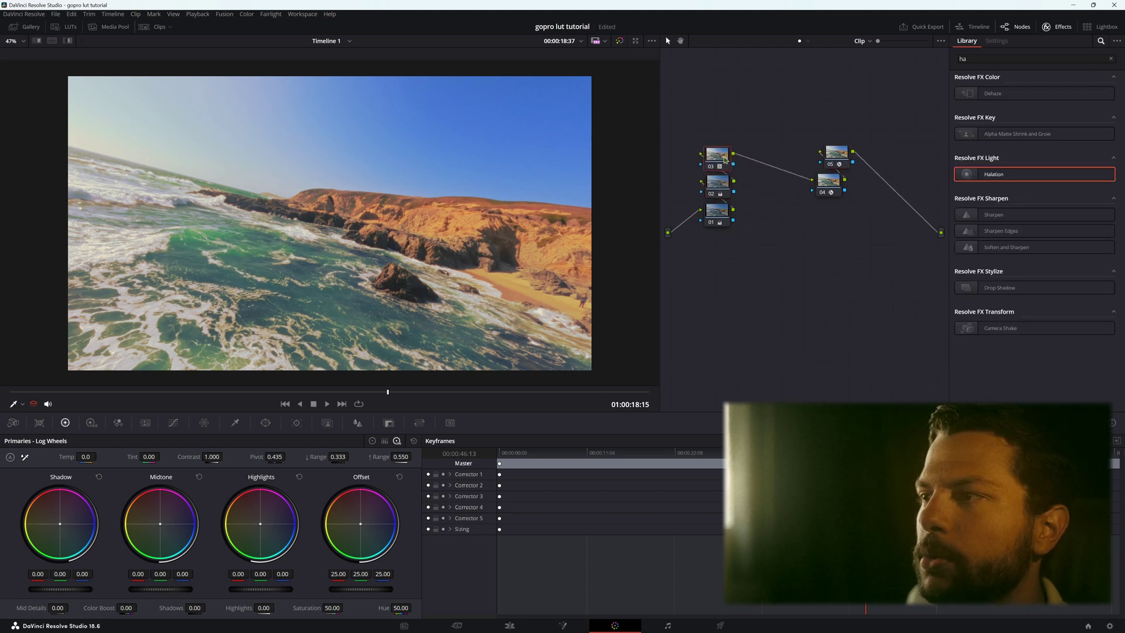
left_click_drag(835, 182, 723, 129)
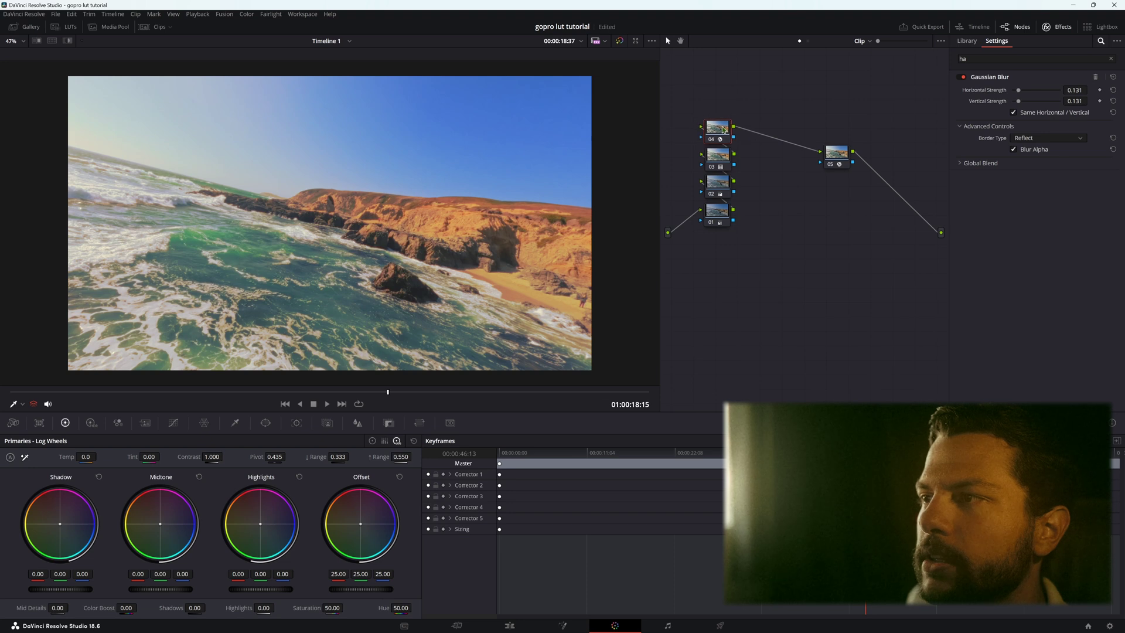
left_click_drag(832, 151, 718, 101)
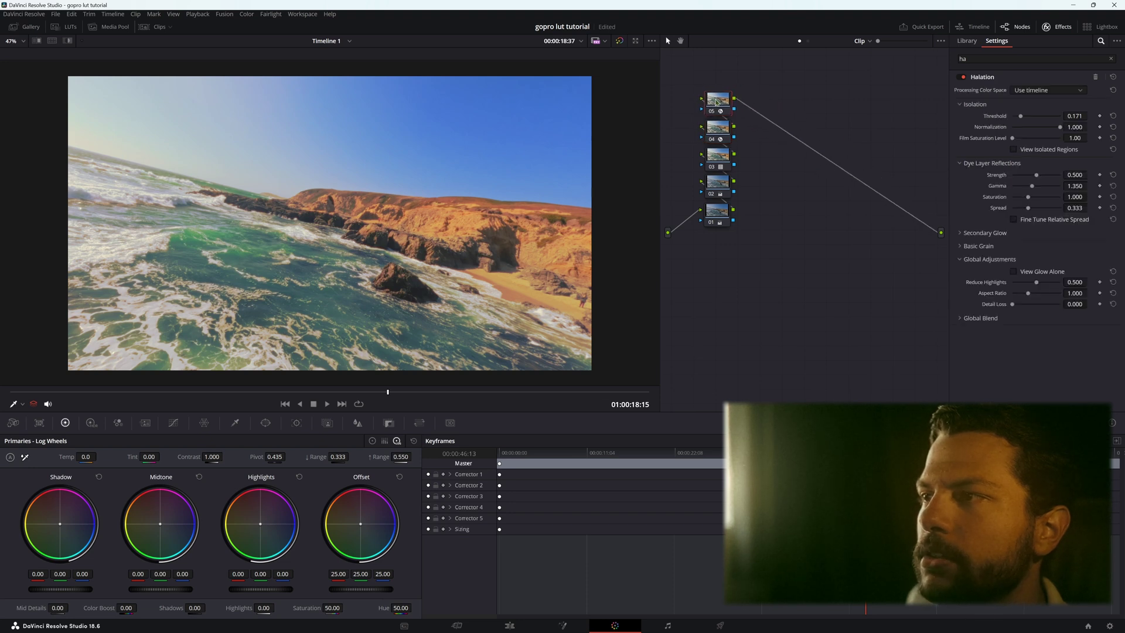
Add a serial node after the Halation node and place it beside node 01, outside the column
right_click(718, 100)
mouse_move(782, 145)
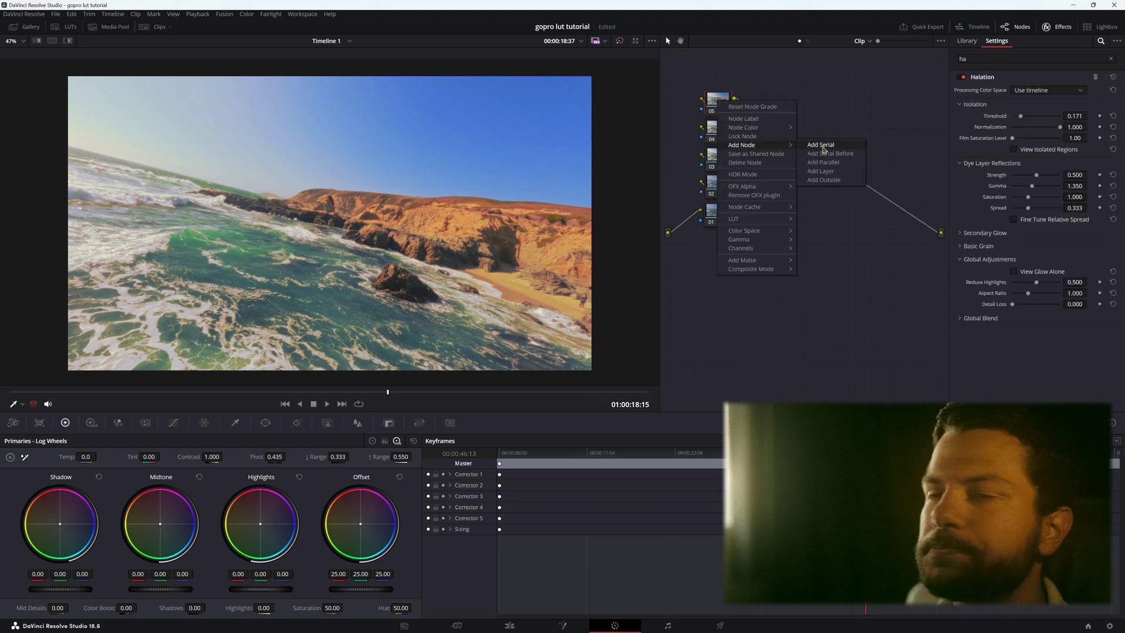
left_click(820, 154)
left_click_drag(759, 114, 756, 227)
left_click(718, 135)
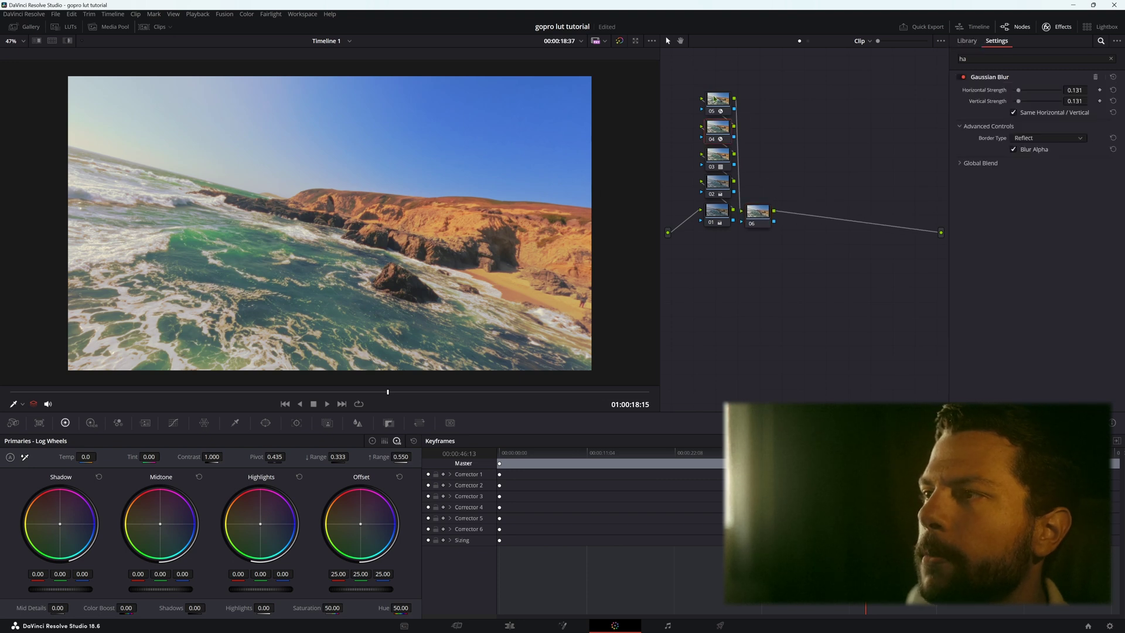
left_click(729, 98)
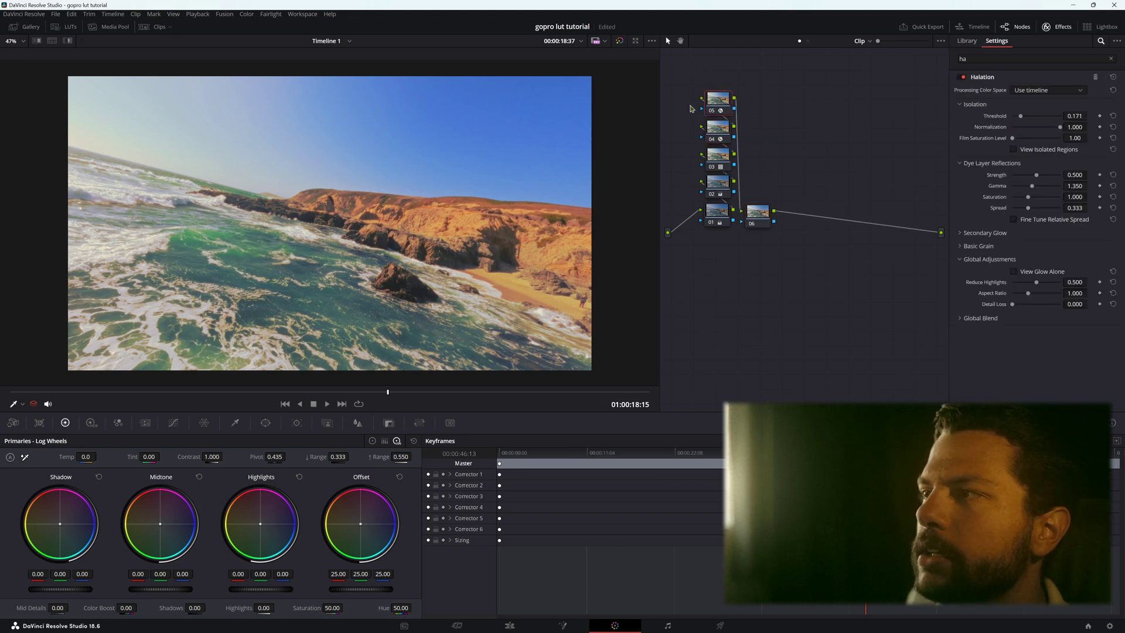
Find Film Grain in the effects library and apply it to node 06
left_click(755, 225)
left_click(1110, 59)
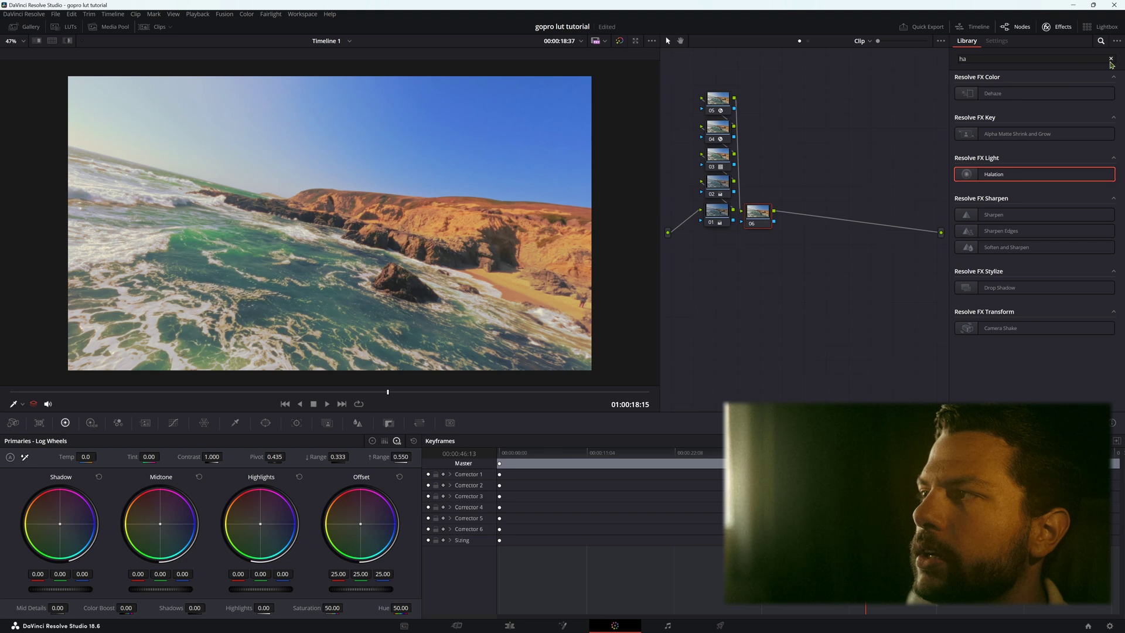
type("fil")
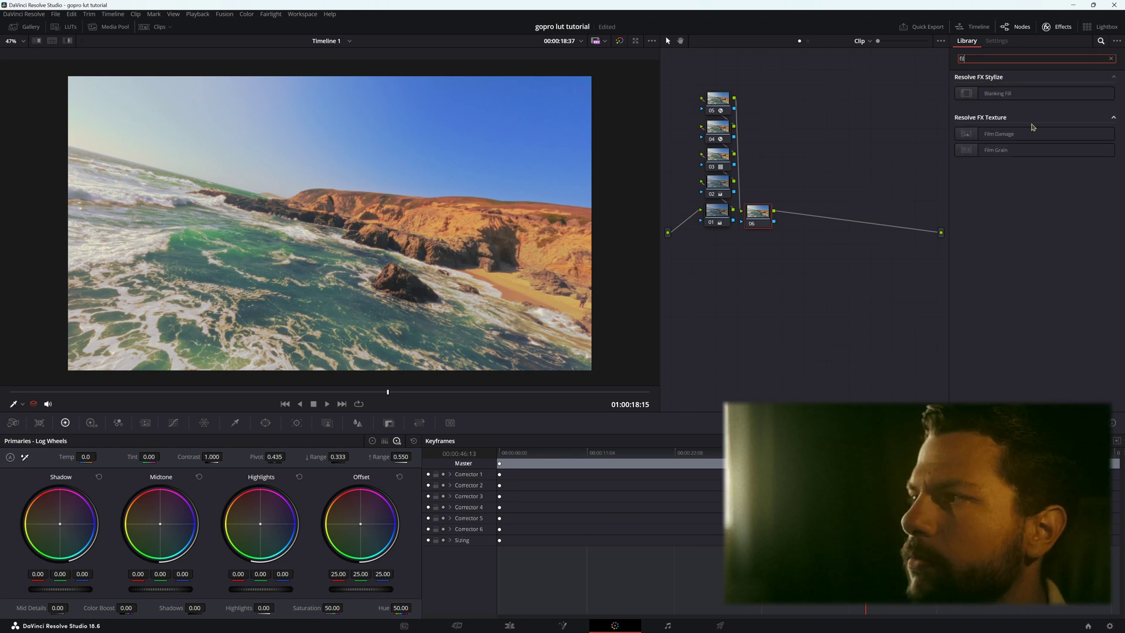
left_click_drag(1007, 150, 757, 213)
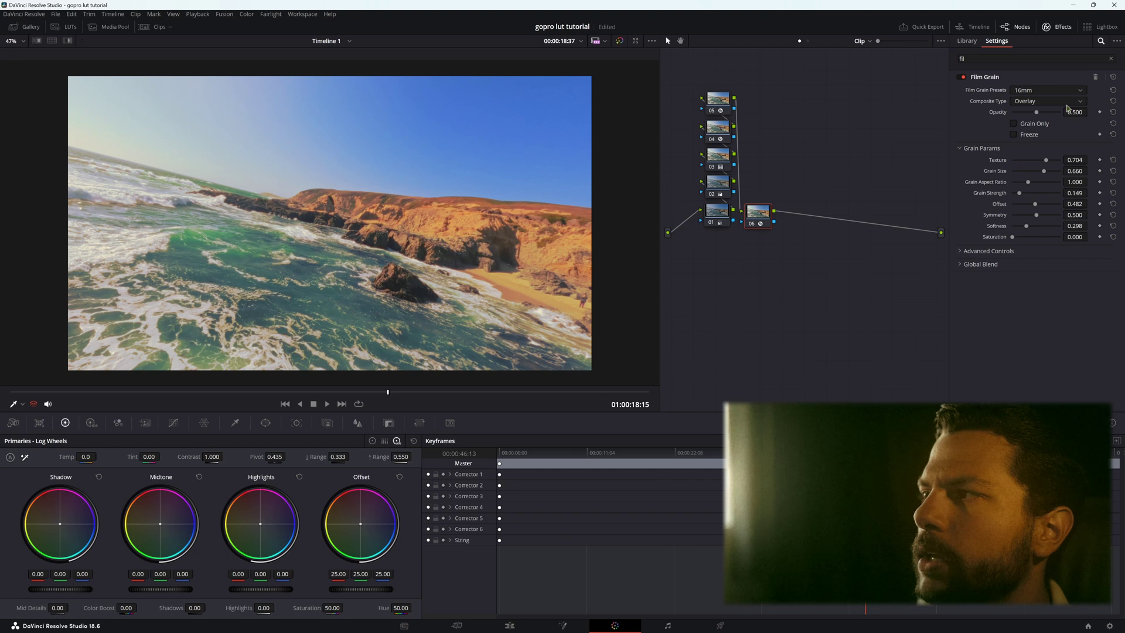
Set the Film Grain preset to 8mm 50D and raise its Opacity to 1.000
left_click(1049, 90)
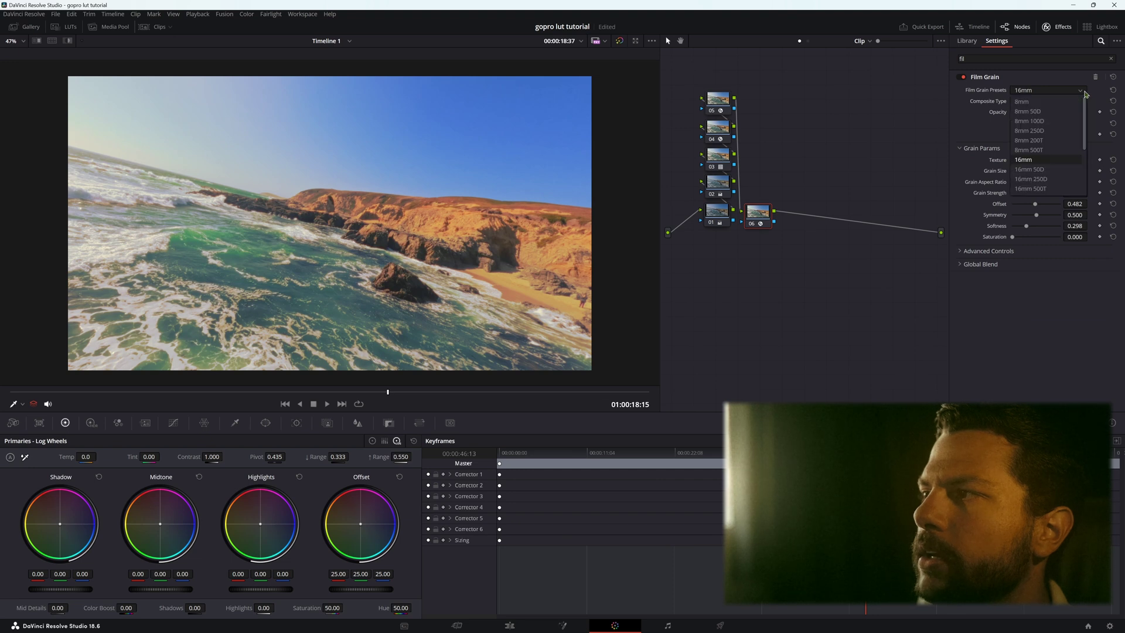
left_click(1034, 112)
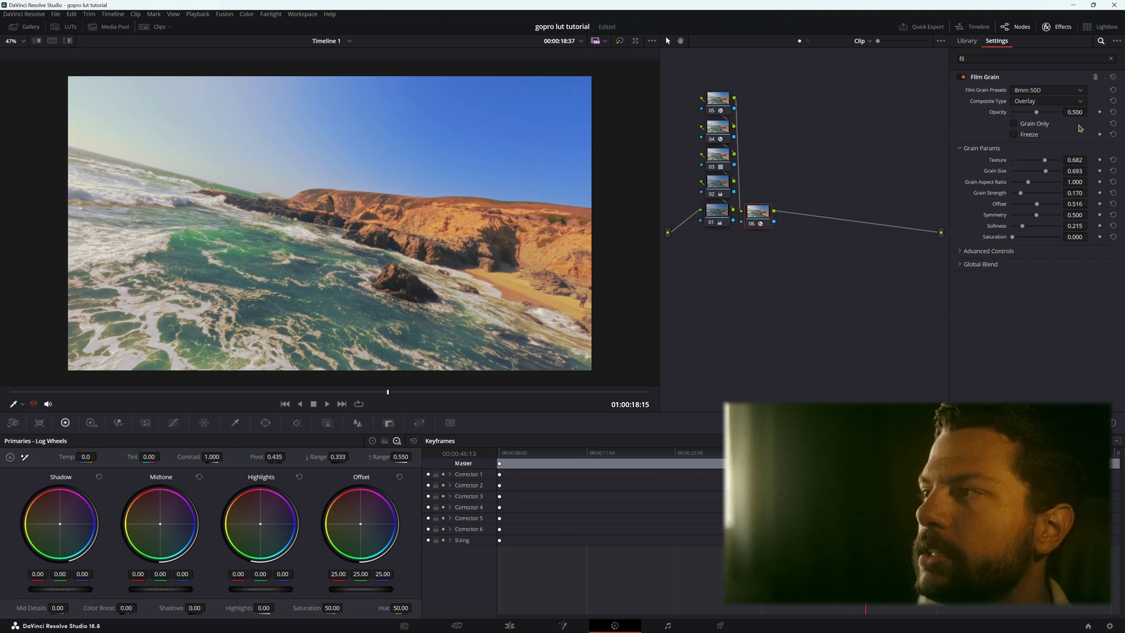
double_click(1033, 113)
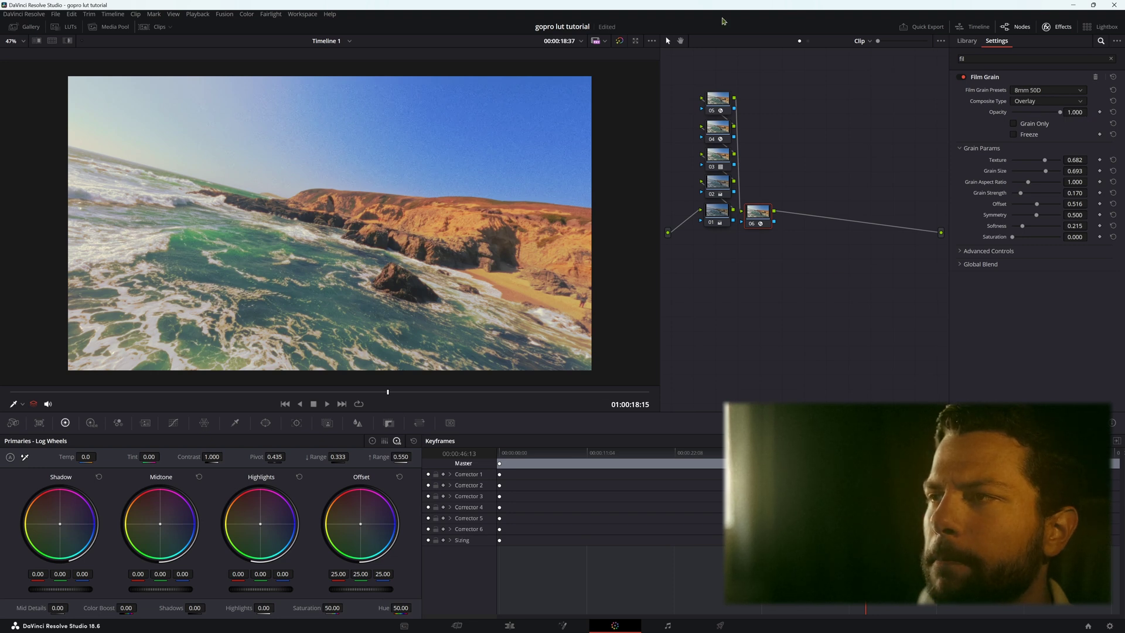
Compare the grade bypassed and enabled at 01:00:18:15 and 01:00:08:17, and play the footage to about 01:00:13:07
left_click(619, 41)
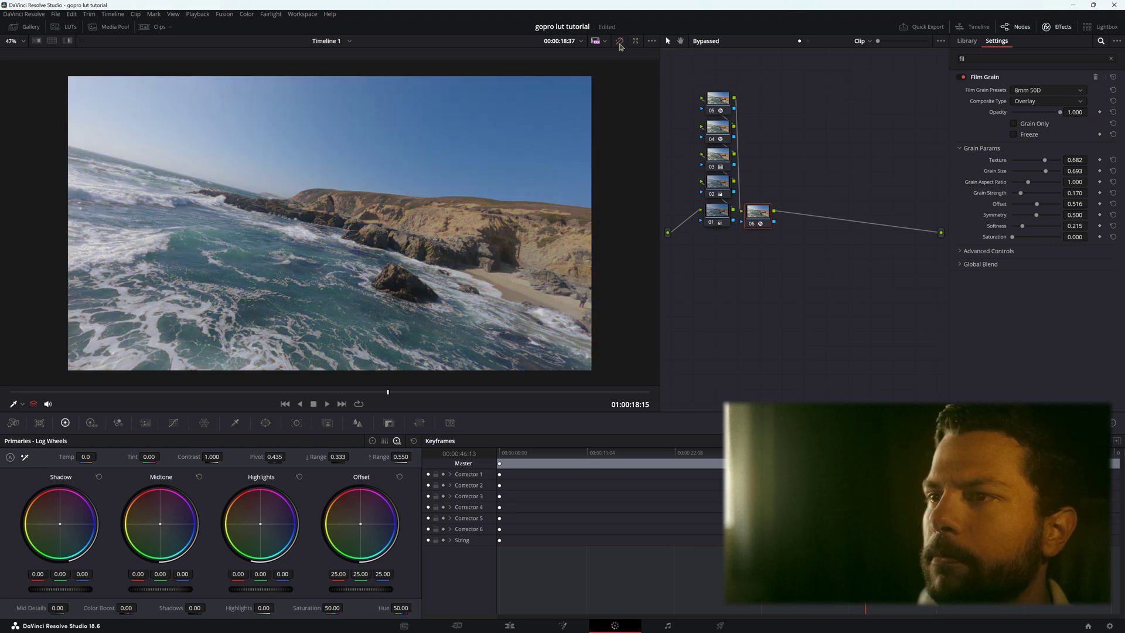
left_click(619, 41)
left_click_drag(393, 391, 186, 392)
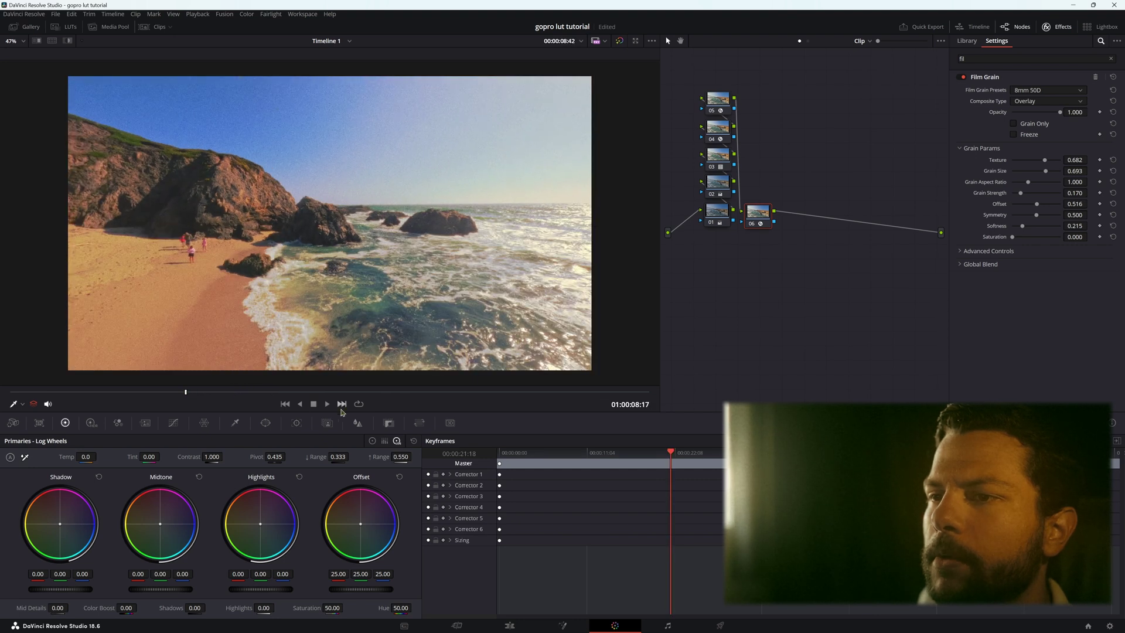
left_click(620, 42)
left_click(619, 42)
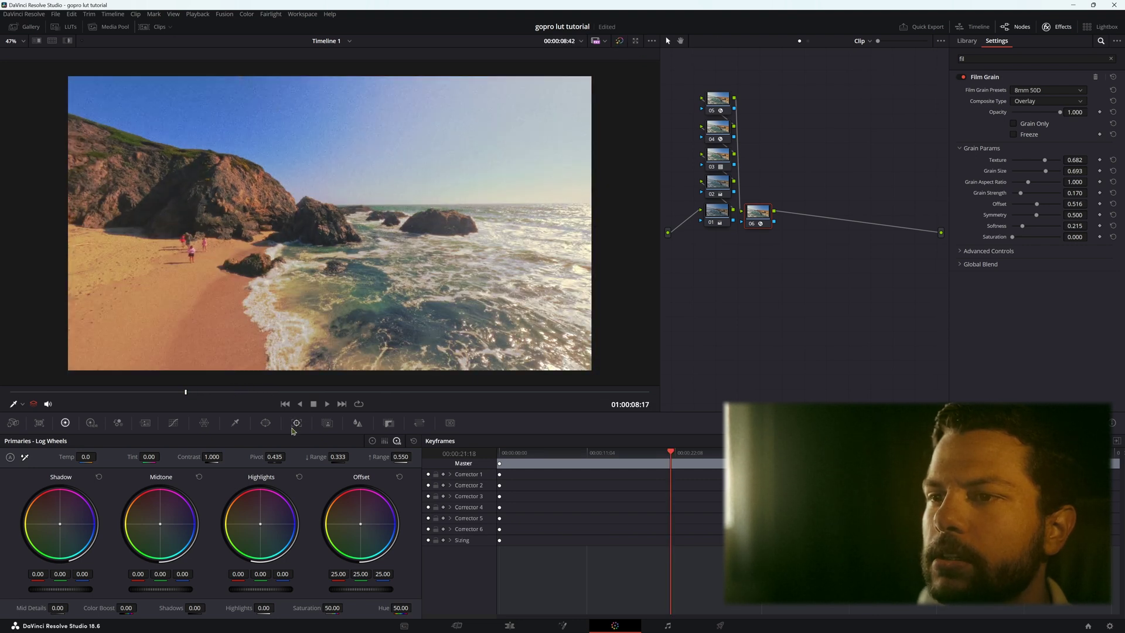
left_click(327, 404)
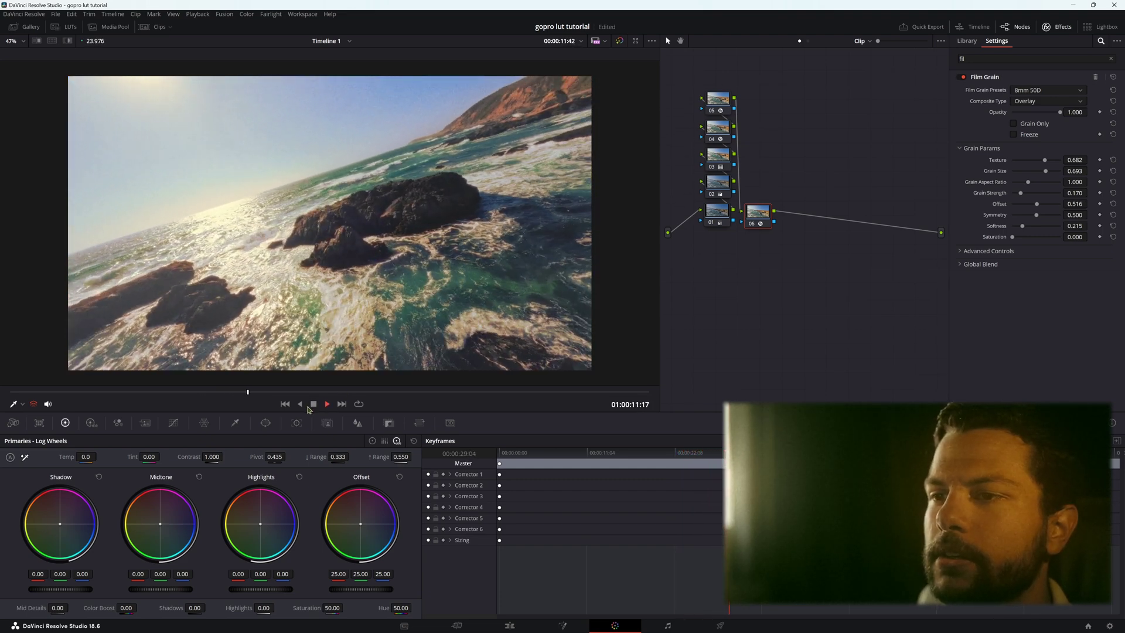
left_click(313, 404)
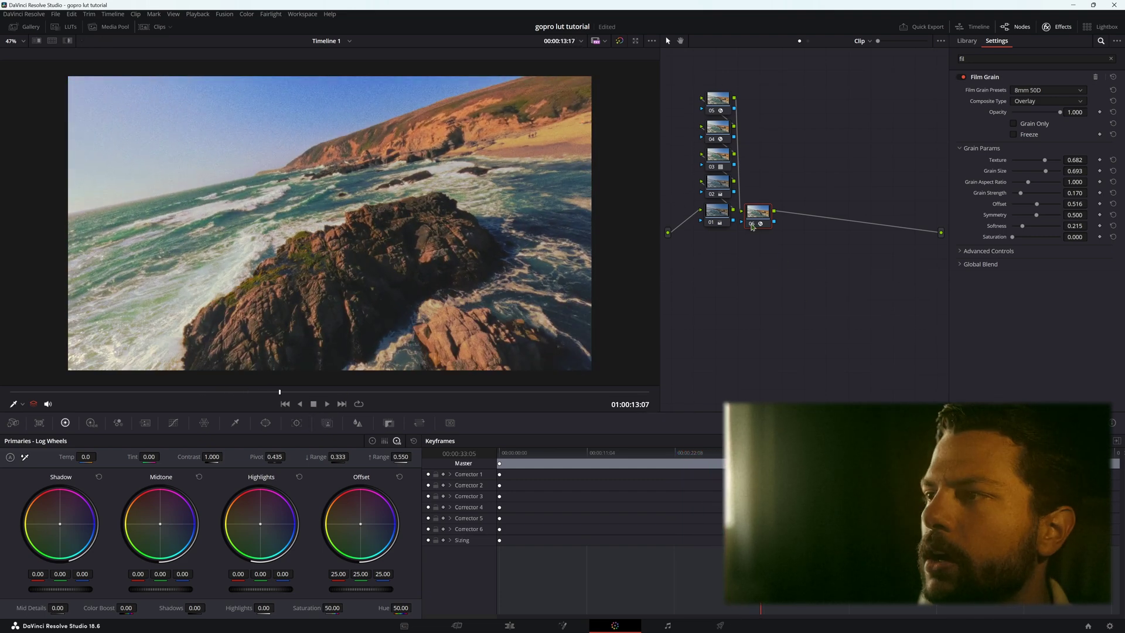
Add a serial node after the Film Grain node and place it directly above that node
right_click(755, 215)
mouse_move(805, 262)
left_click(861, 259)
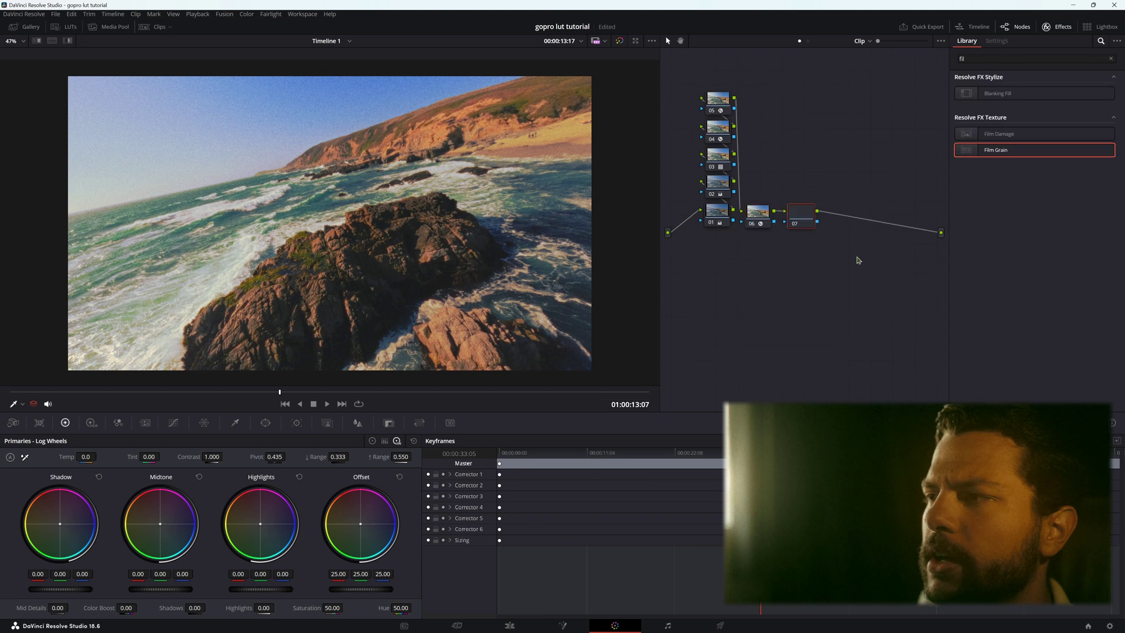
left_click_drag(799, 212, 769, 188)
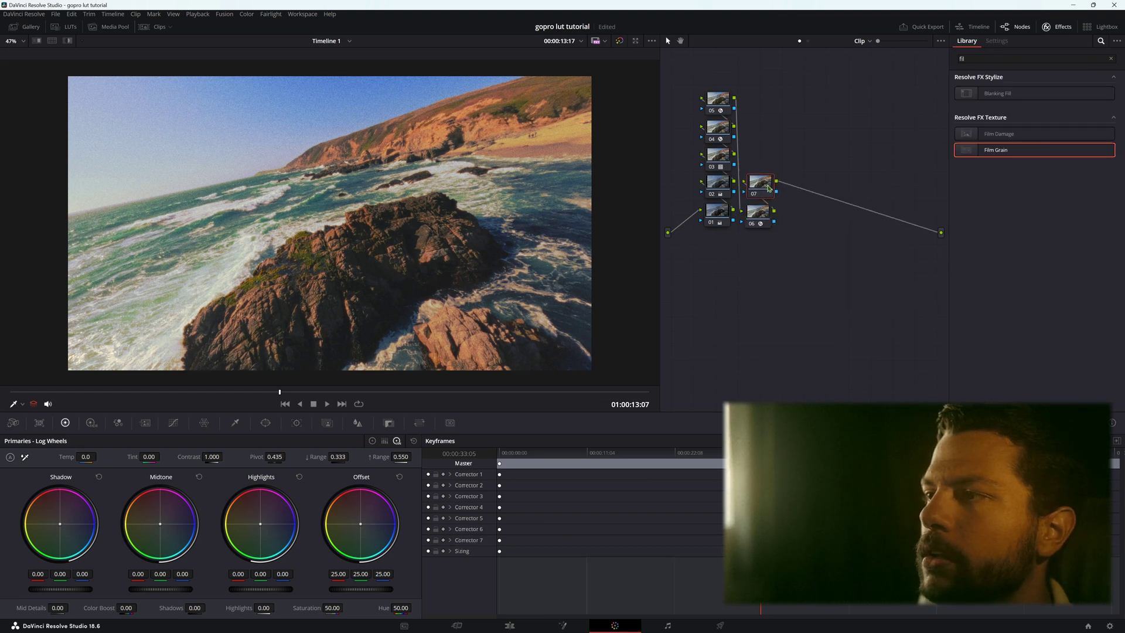
Find Motion Blur in the effects library and apply it to node 07
left_click(1112, 59)
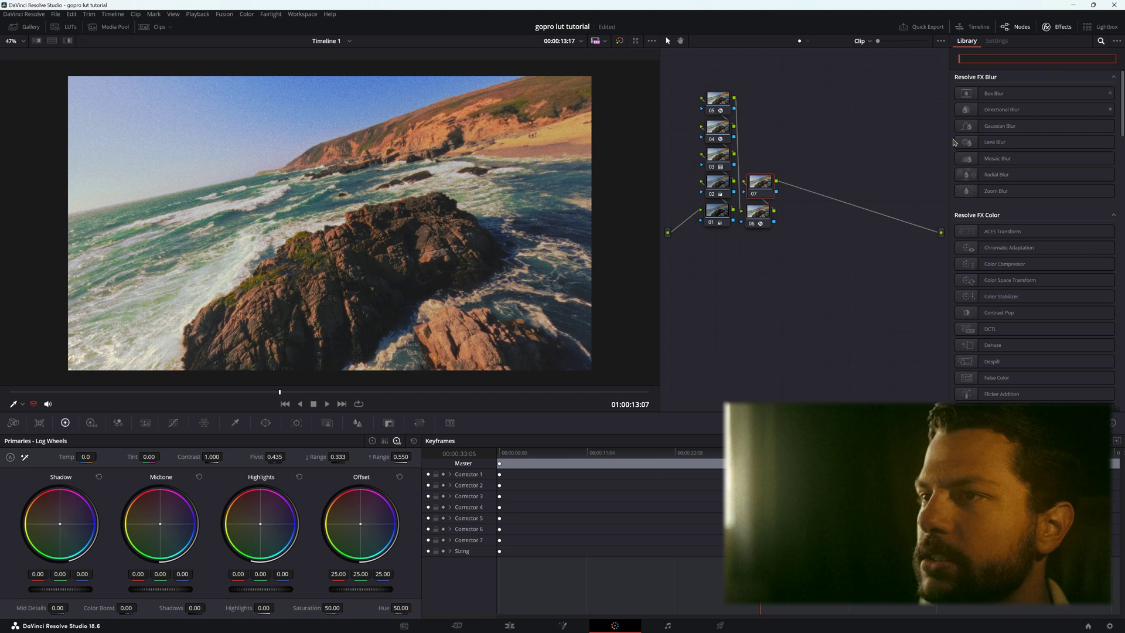
type("mo")
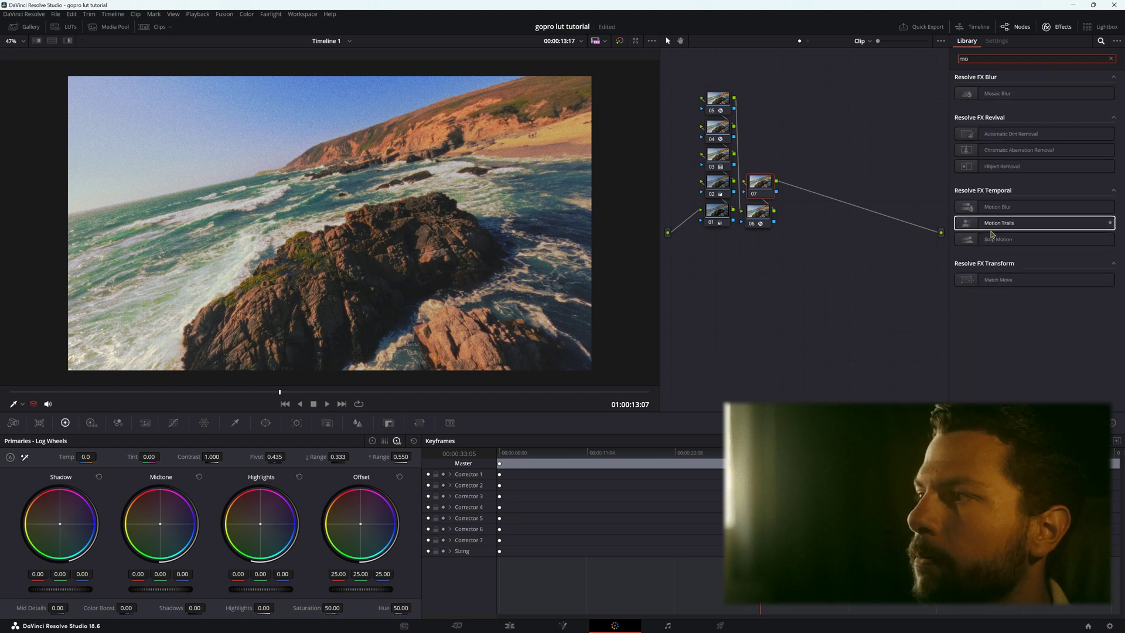
left_click_drag(999, 207, 773, 183)
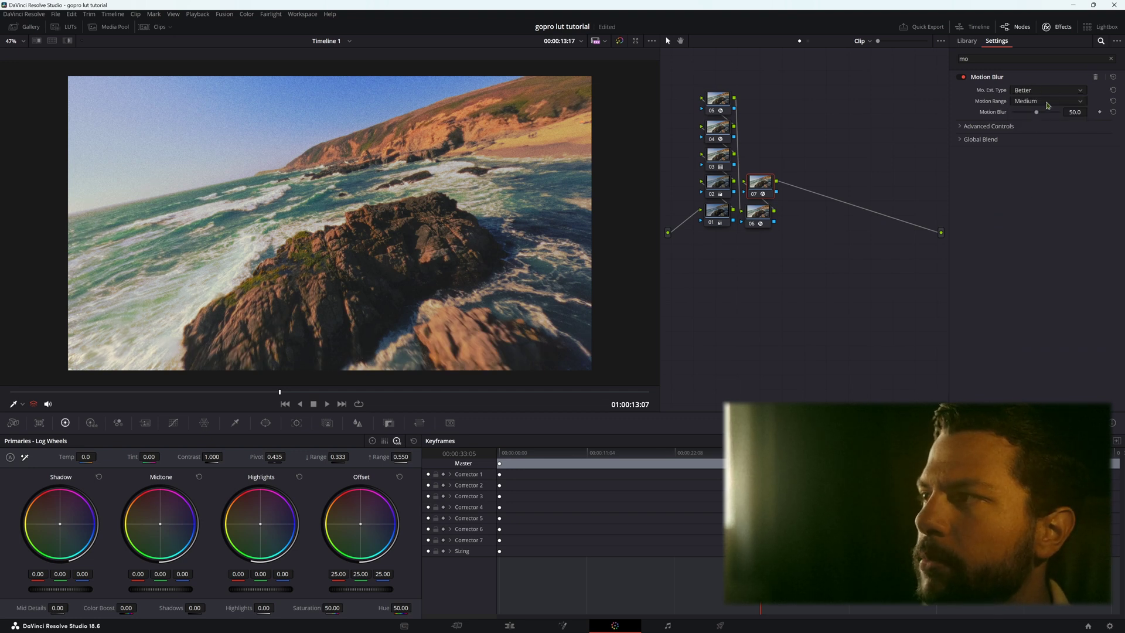
Set the Motion Blur effect's Motion Range to Large and its Motion Blur amount to 61.5
left_click(1036, 103)
left_click(1036, 119)
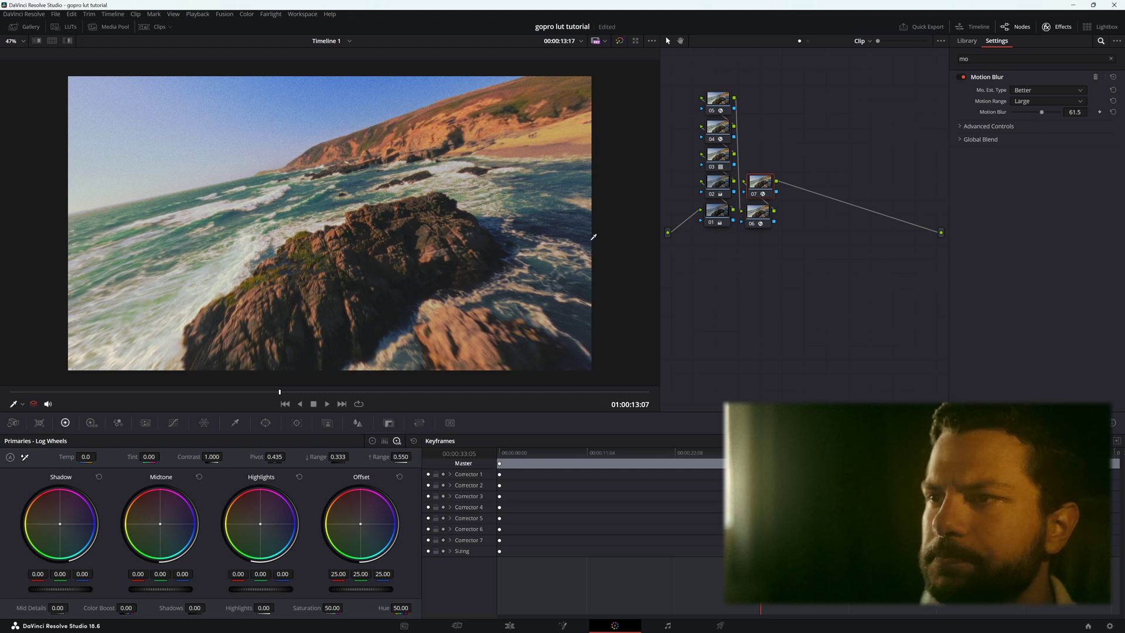
Compare Motion Blur off and on at 01:00:05:02, and play the footage past 01:00:12:19 to judge the effect
left_click_drag(117, 389, 113, 389)
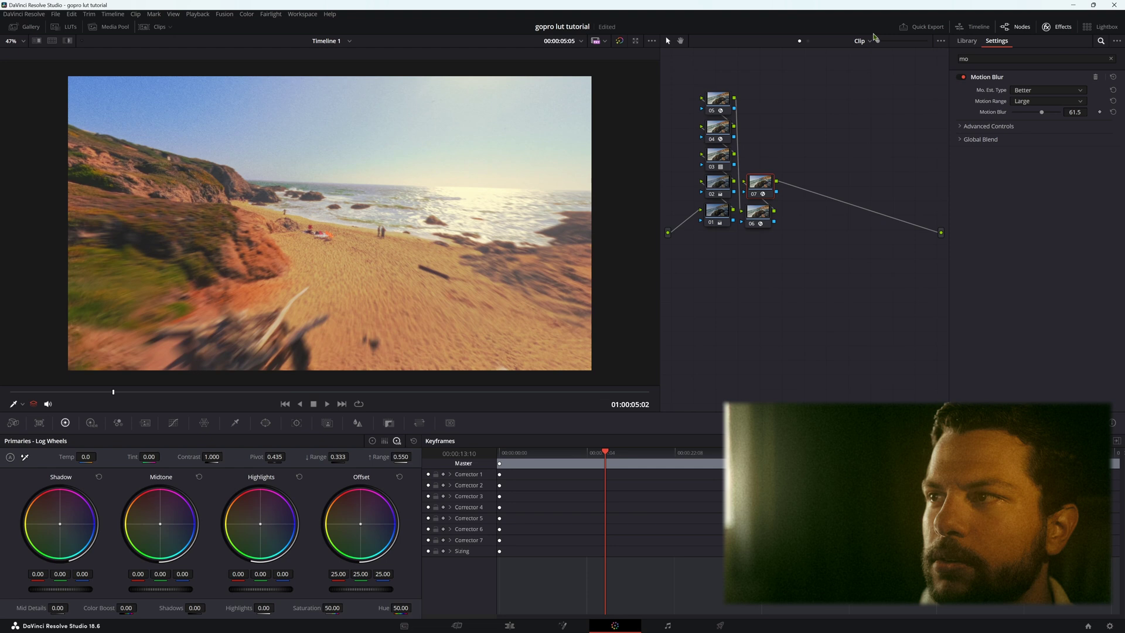
left_click(962, 78)
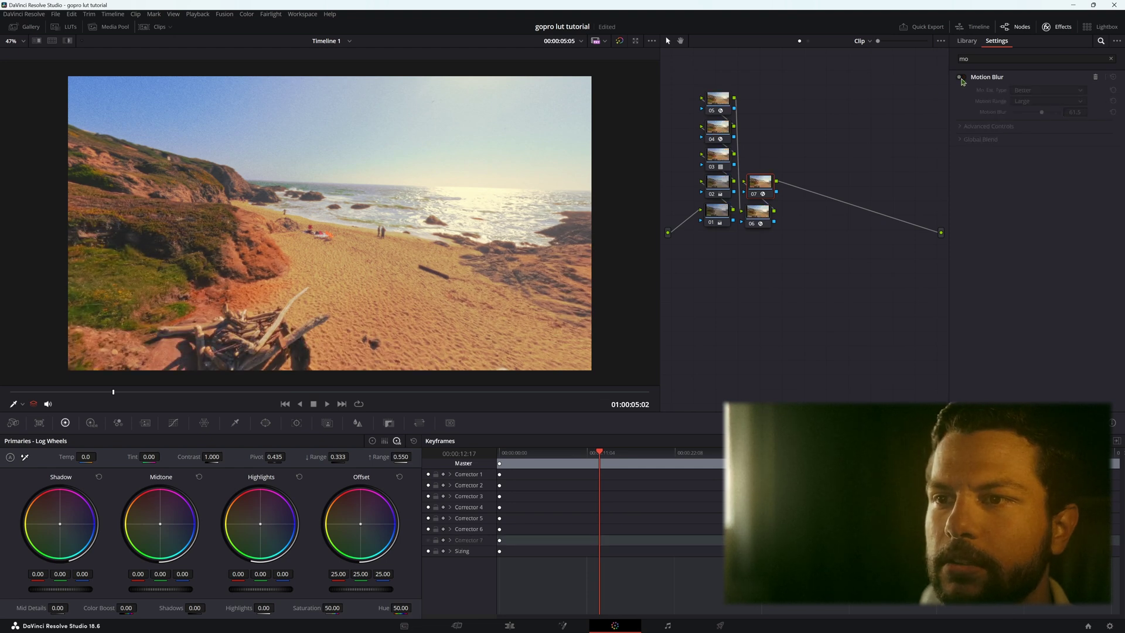
left_click(960, 78)
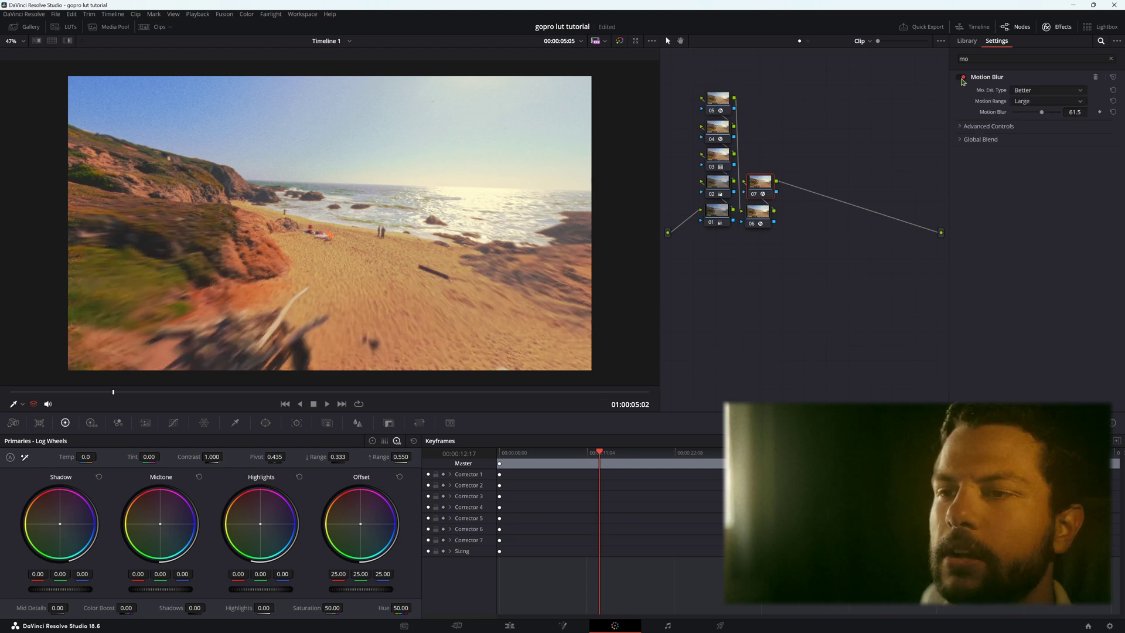
left_click(326, 404)
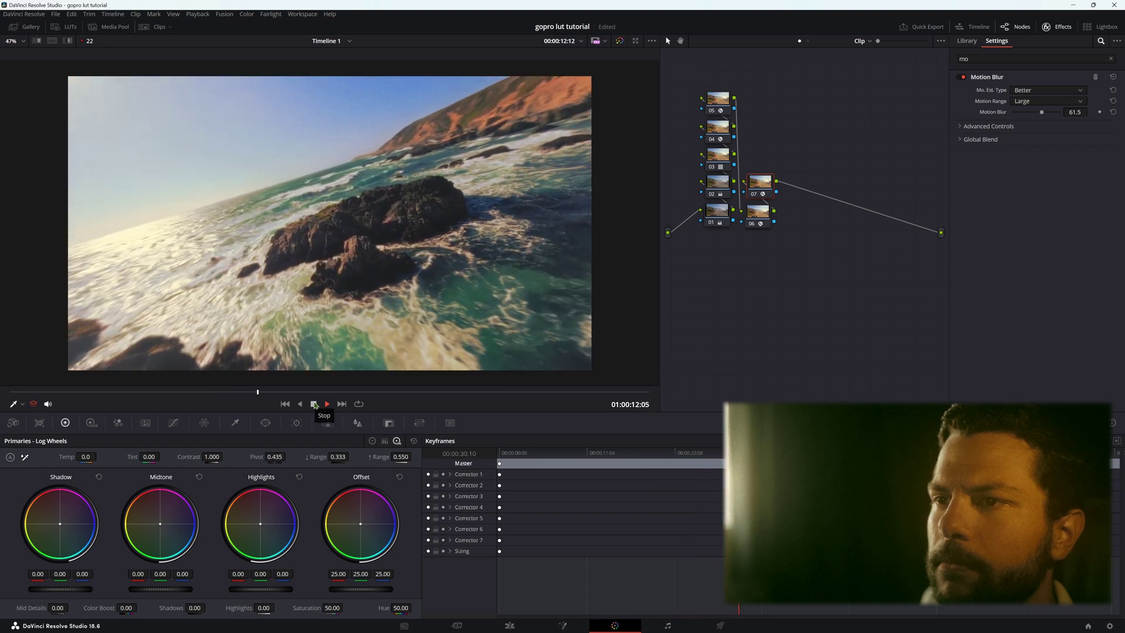
left_click(314, 404)
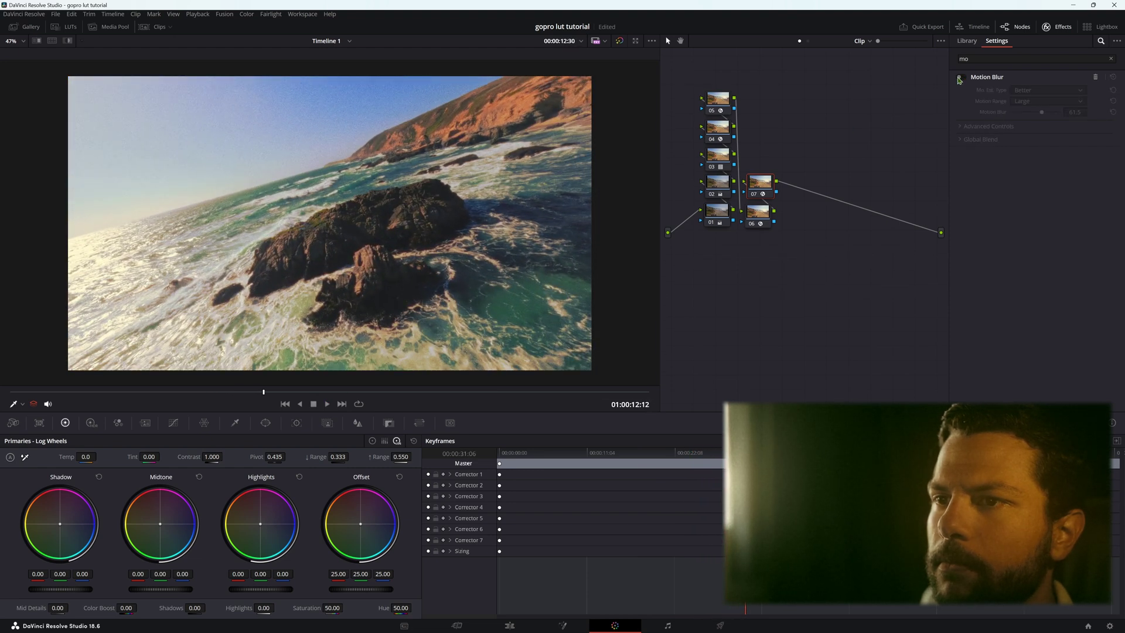
left_click(327, 404)
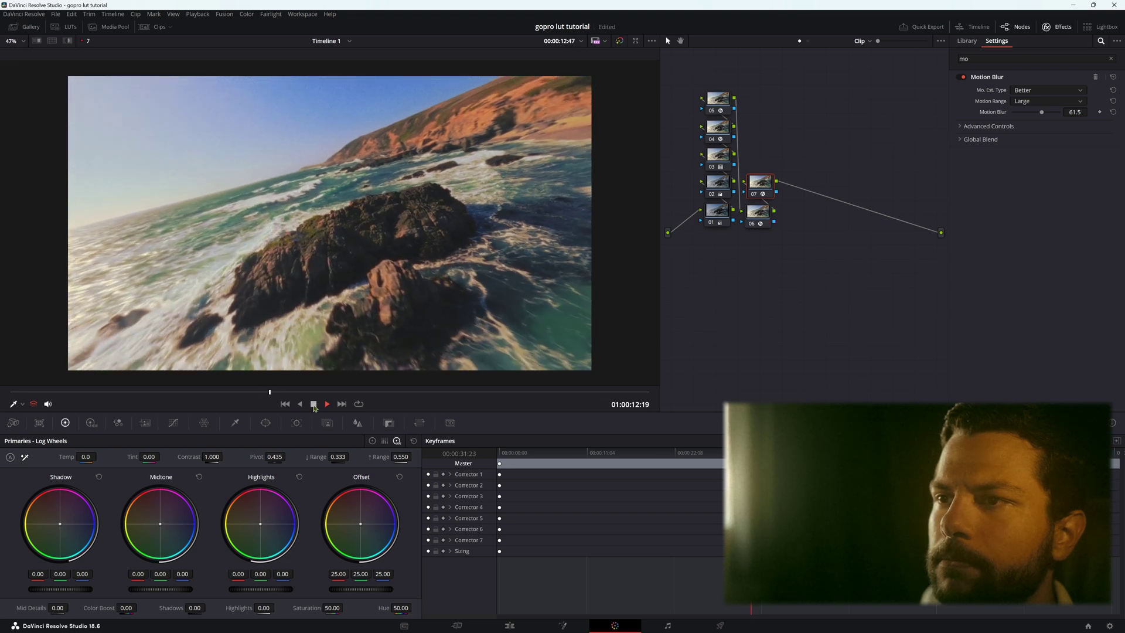
left_click(326, 404)
left_click_drag(772, 189, 761, 189)
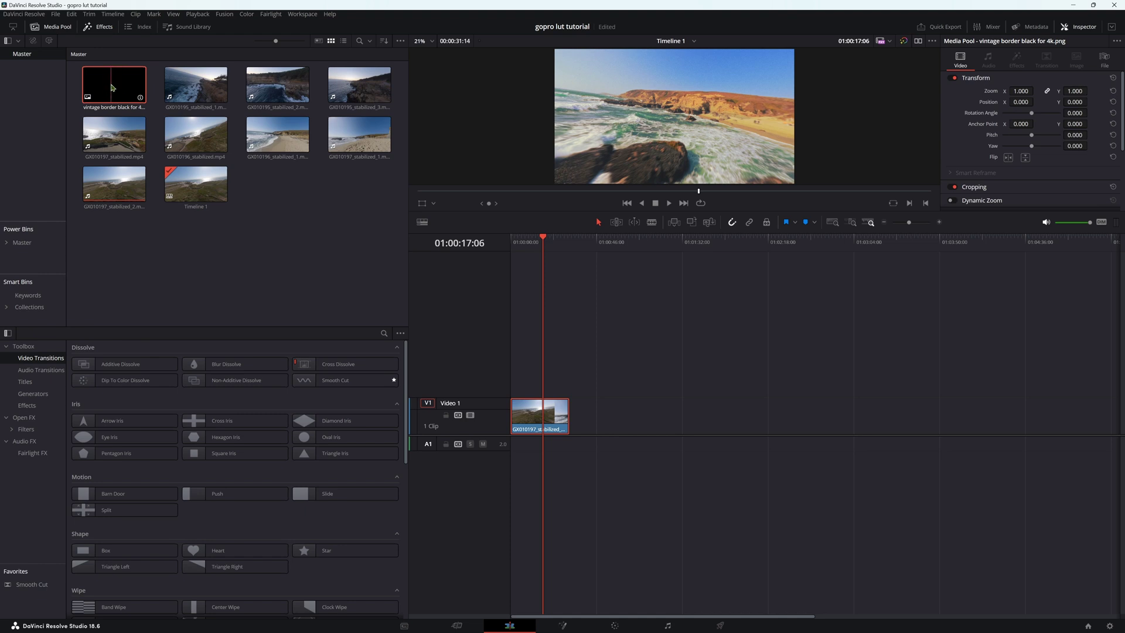
On the Edit page, place "vintage border black for 4k.png" on a new Video 2 track at 01:00:17:06, above the footage
left_click_drag(111, 88, 550, 379)
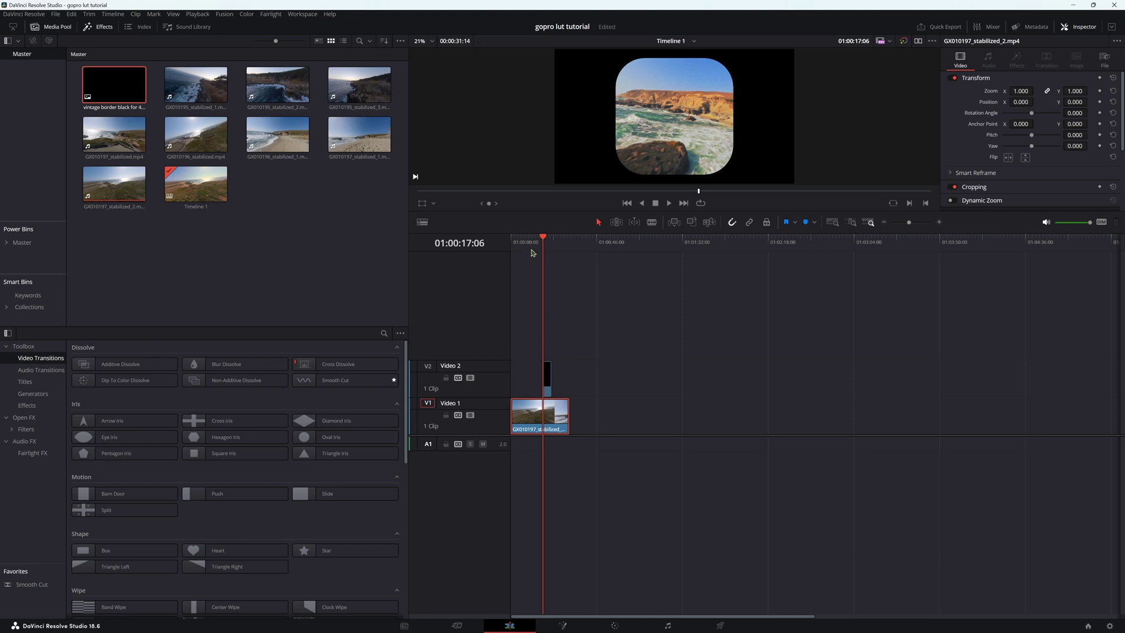
left_click(549, 385)
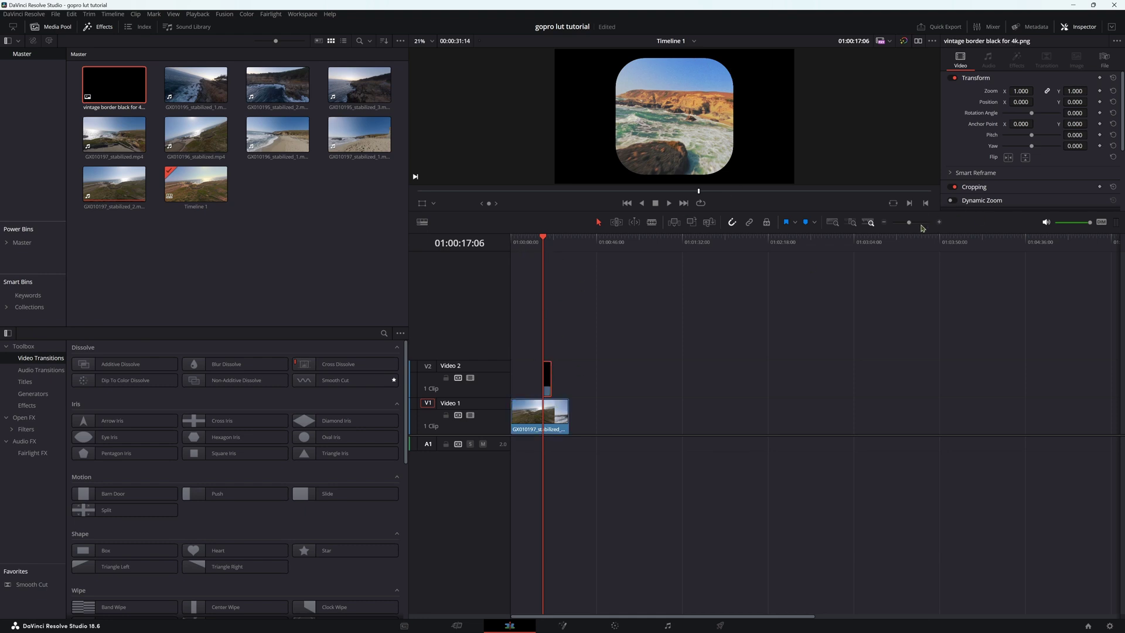
left_click_drag(908, 223, 918, 227)
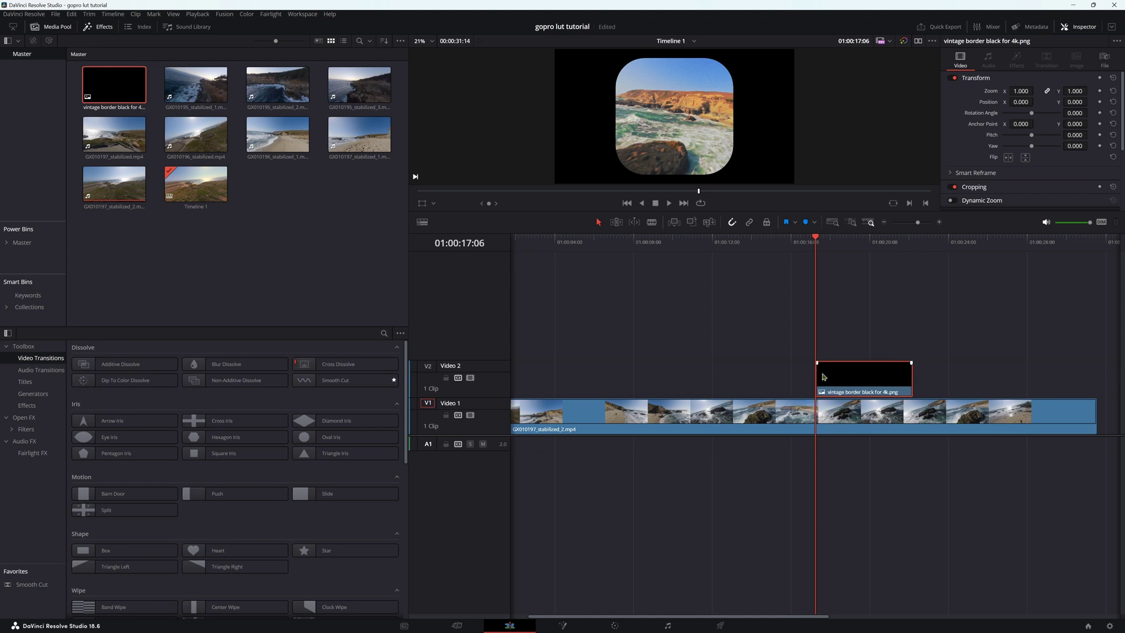
Try enlarging the border overlay to a Zoom of 1.190, and restore its Zoom to 1.000
mouse_move(1021, 91)
left_mouse_down()
mouse_move(1046, 91)
mouse_move(1012, 91)
mouse_move(1060, 91)
mouse_move(1024, 91)
left_mouse_up()
left_click(1023, 91)
key("BackSpace")
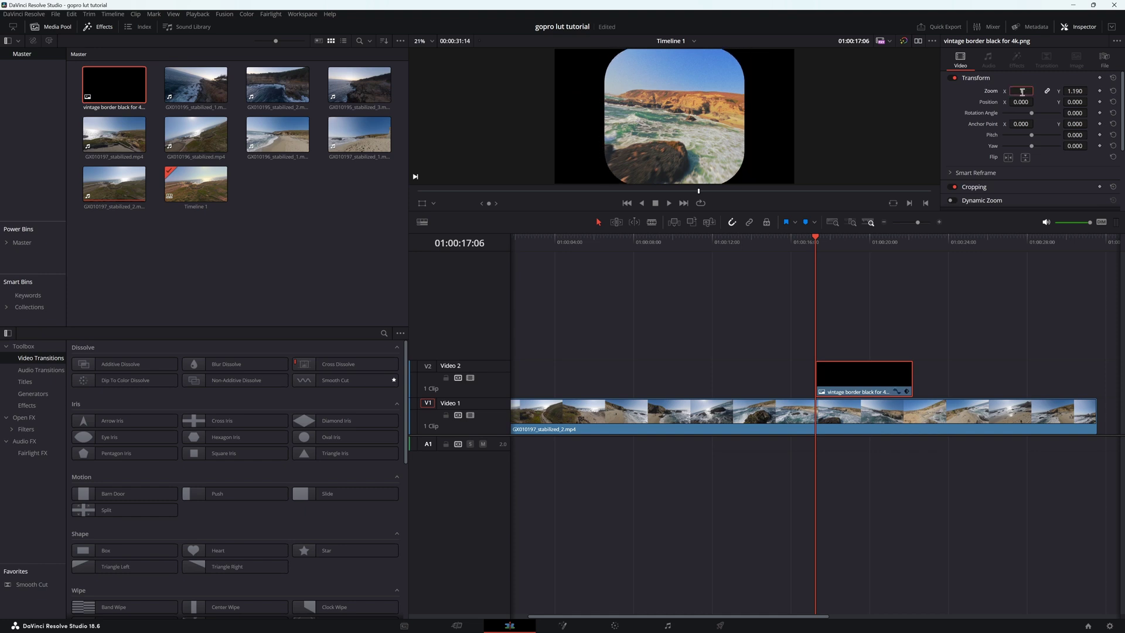
type("1")
key("Return")
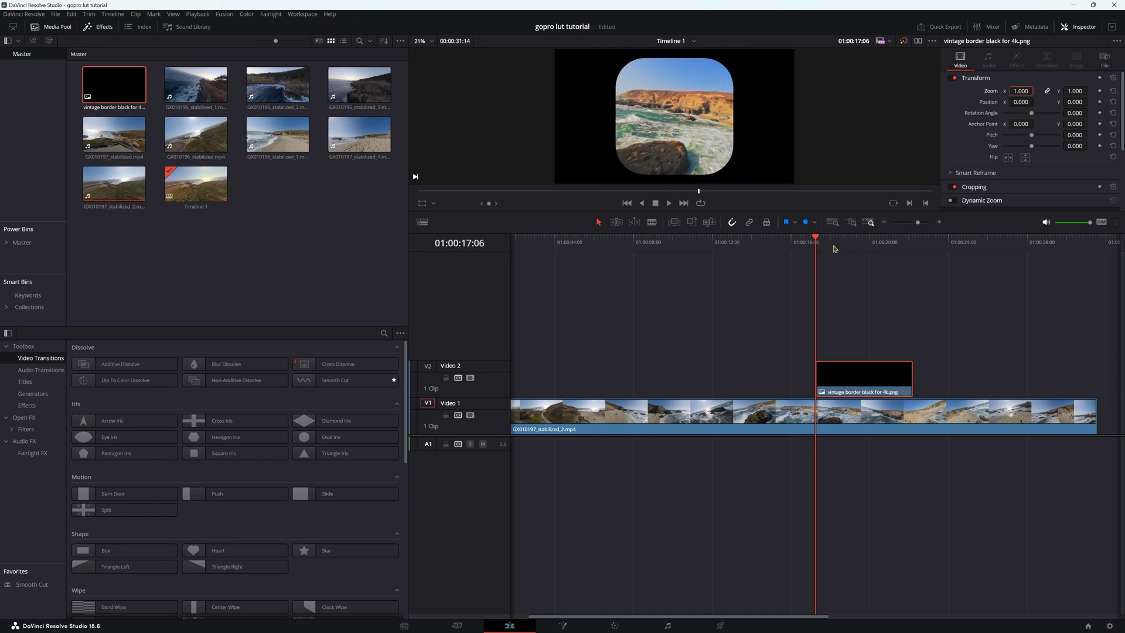
Extend both ends of the border clip on Video 2 so it spans the whole footage clip below
left_click(915, 222)
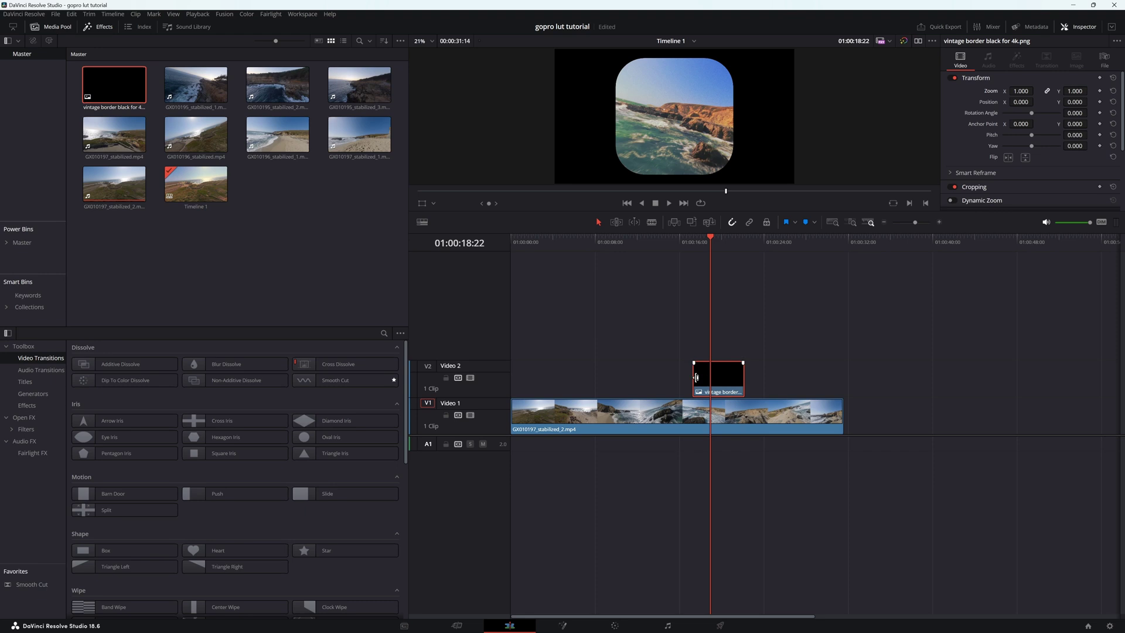
left_click_drag(696, 377, 512, 382)
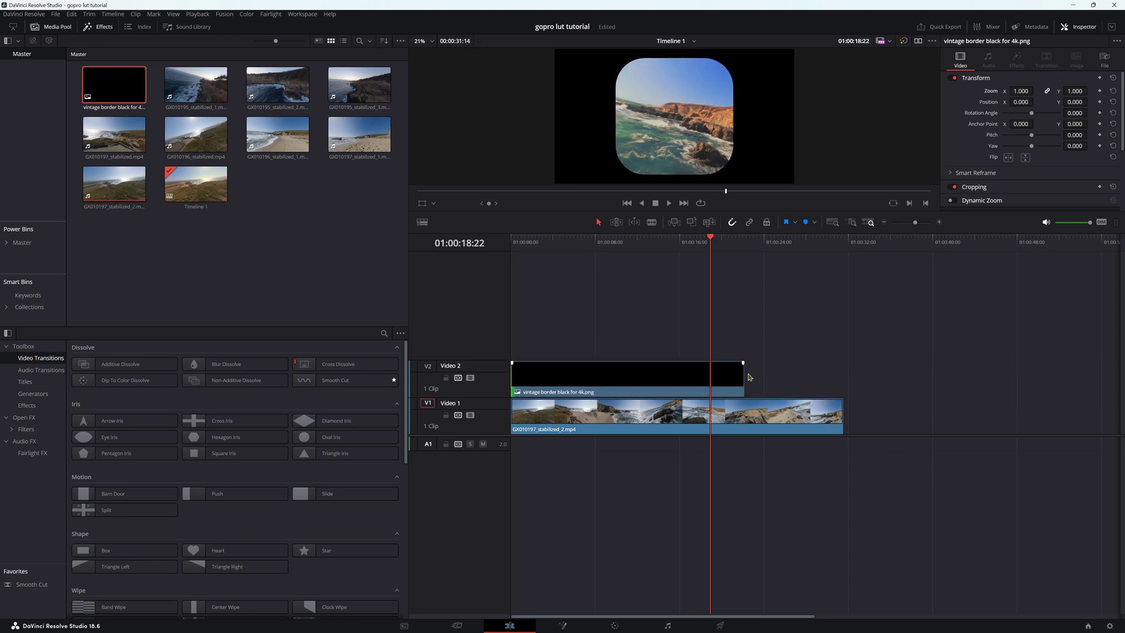
left_click_drag(743, 372, 843, 375)
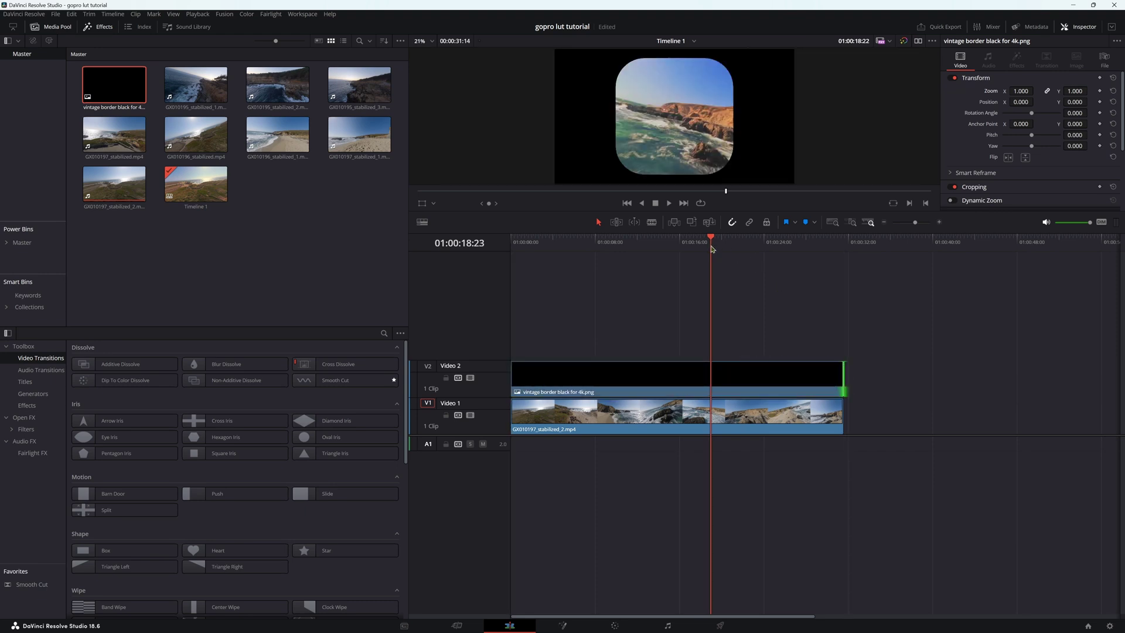
Scrub back to 01:00:02:21 and play the bordered footage, viewing it full screen
left_click(743, 263)
left_click_drag(746, 263, 558, 275)
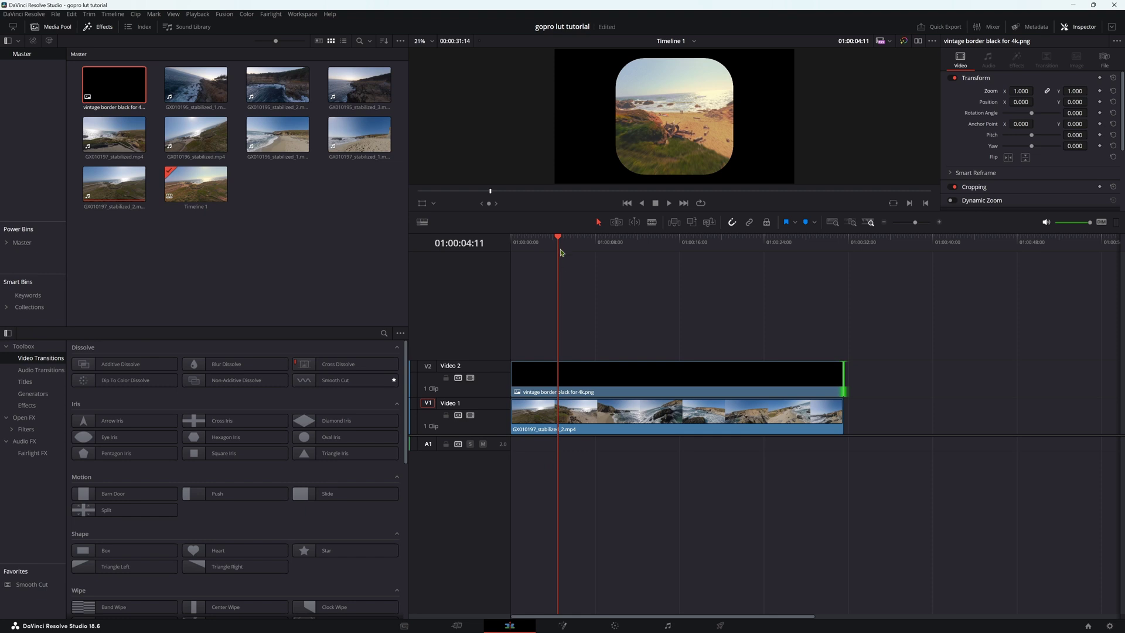
mouse_move(558, 247)
left_mouse_down()
mouse_move(532, 248)
mouse_move(542, 247)
left_mouse_up()
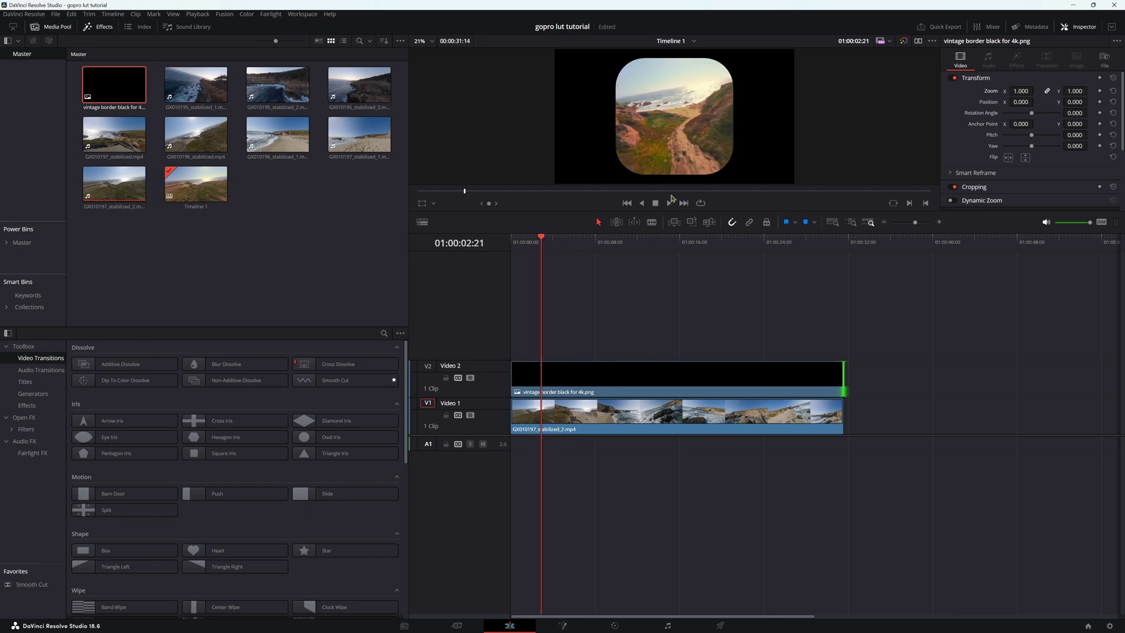
left_click(669, 203)
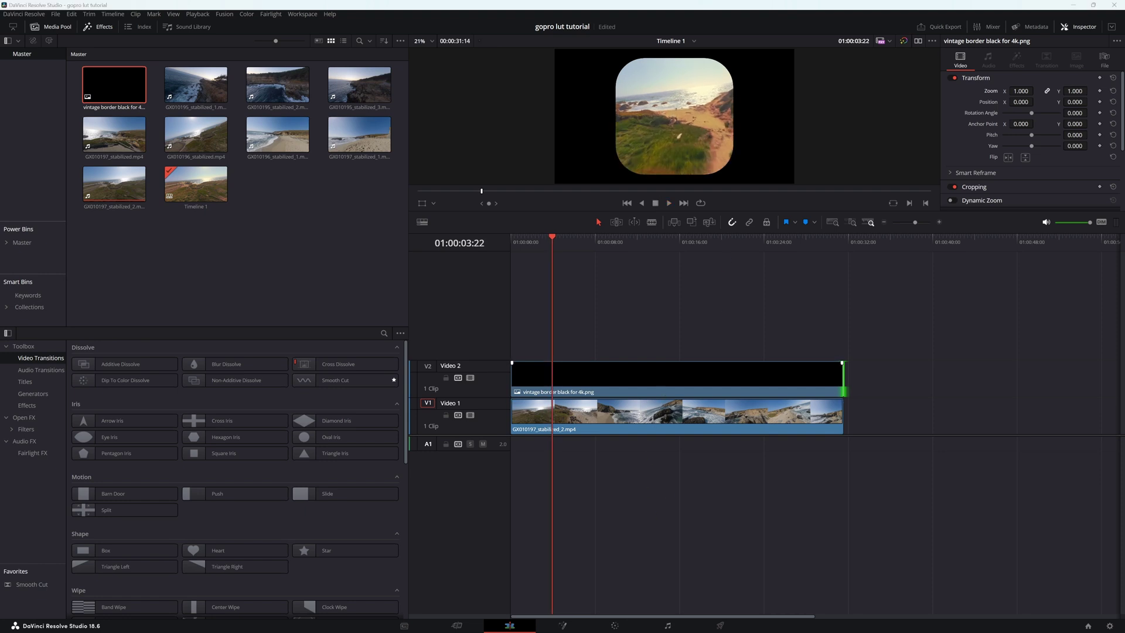
key("ctrl+f")
left_click(563, 592)
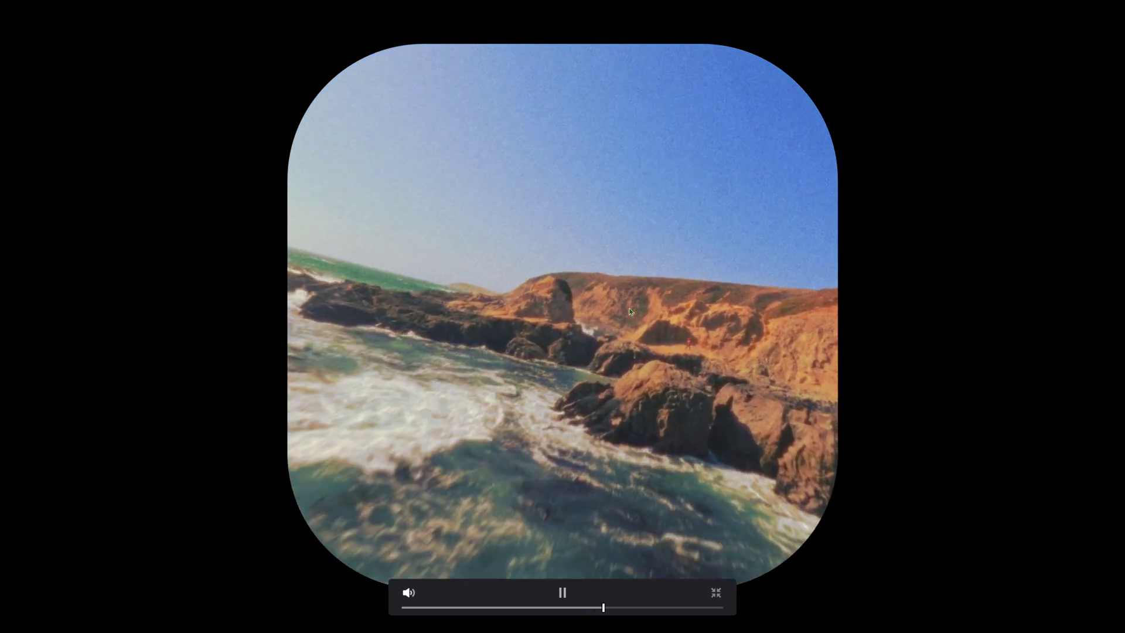
left_click(562, 592)
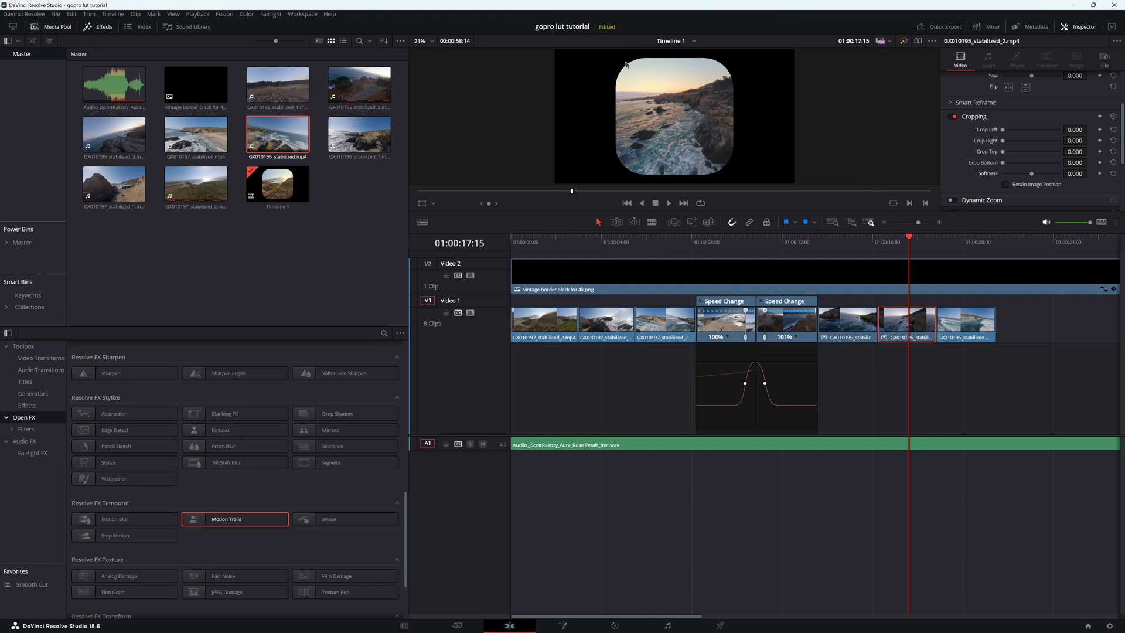
Apply the Open FX Gaussian Blur to the vintage border clip on Video 2
left_click(1079, 282)
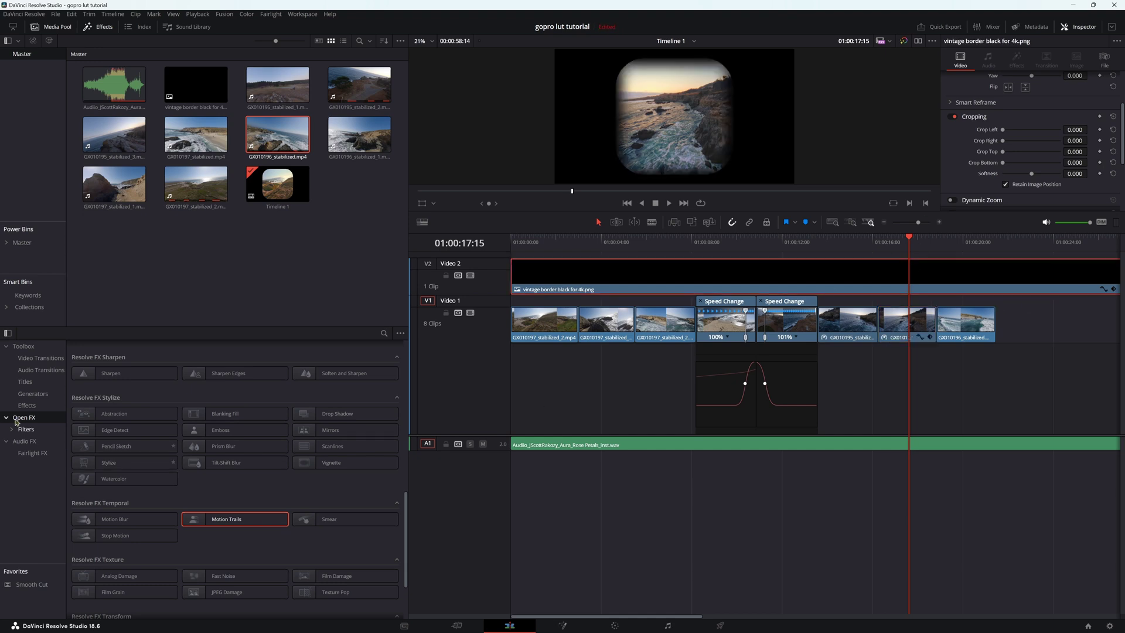
left_click(41, 405)
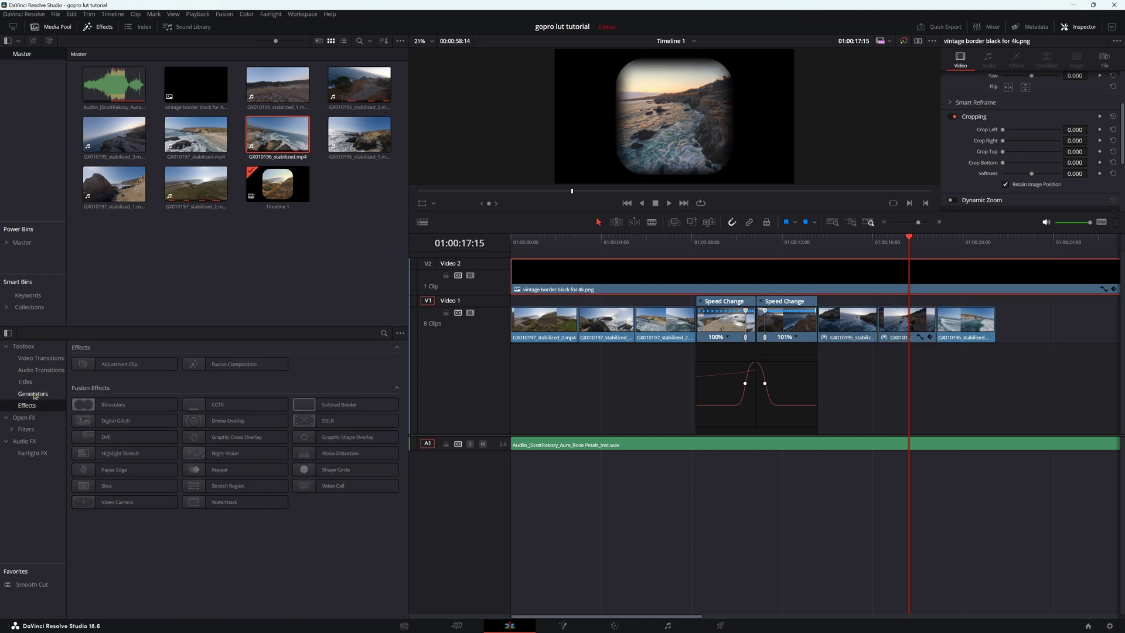
left_click(24, 417)
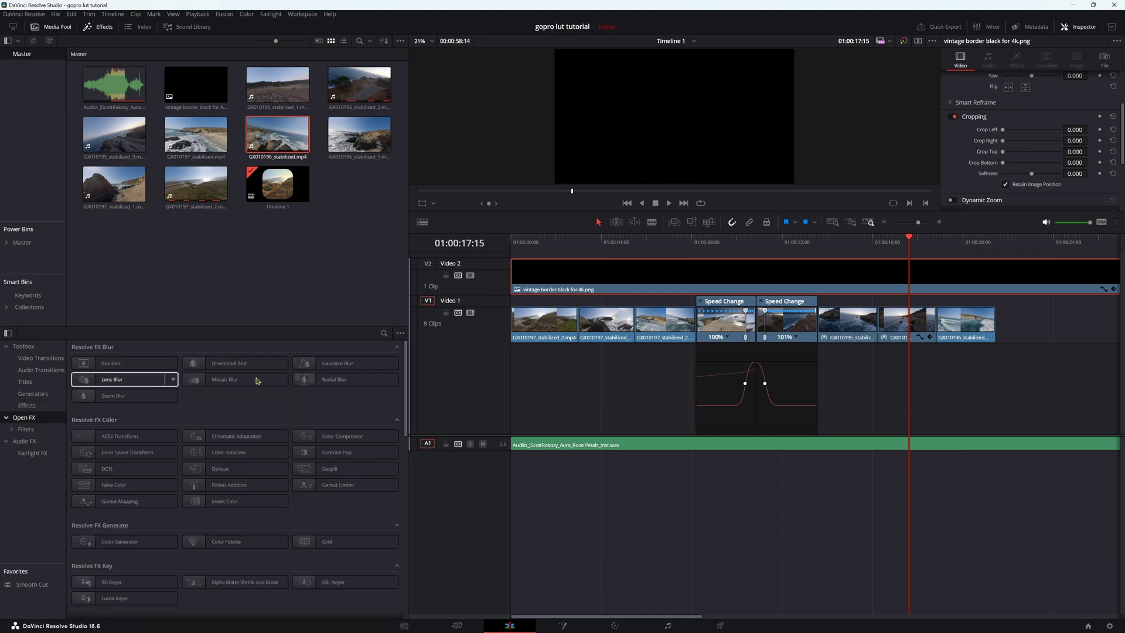
left_click_drag(338, 363, 843, 279)
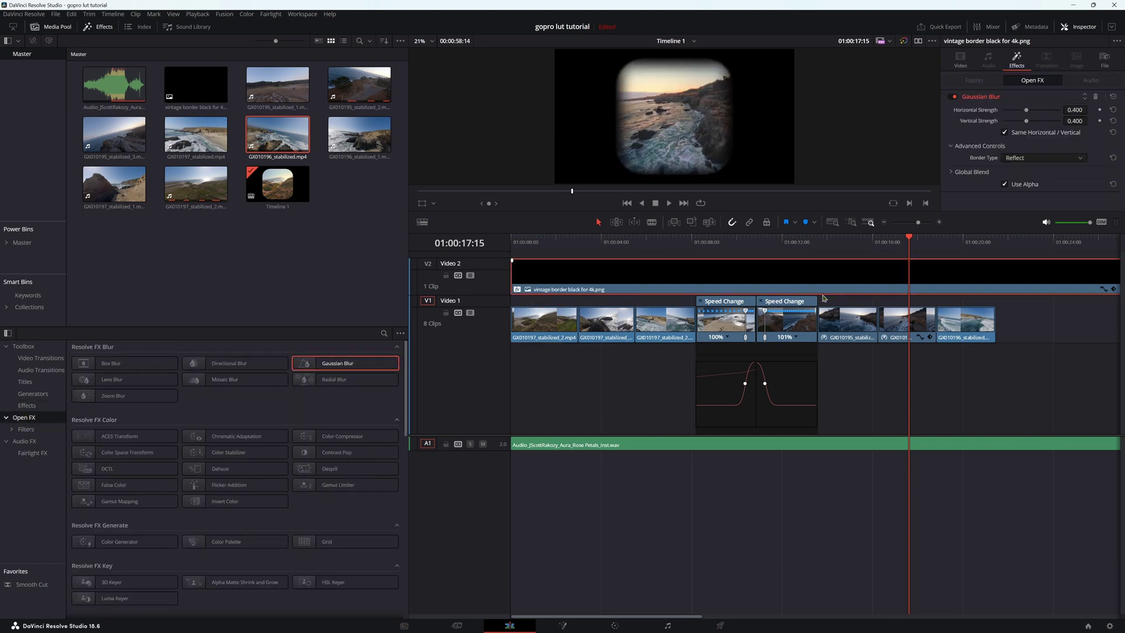
Reselect the border clip on Video 2 and raise its Gaussian Blur strength, keeping horizontal and vertical linked
left_click(893, 323)
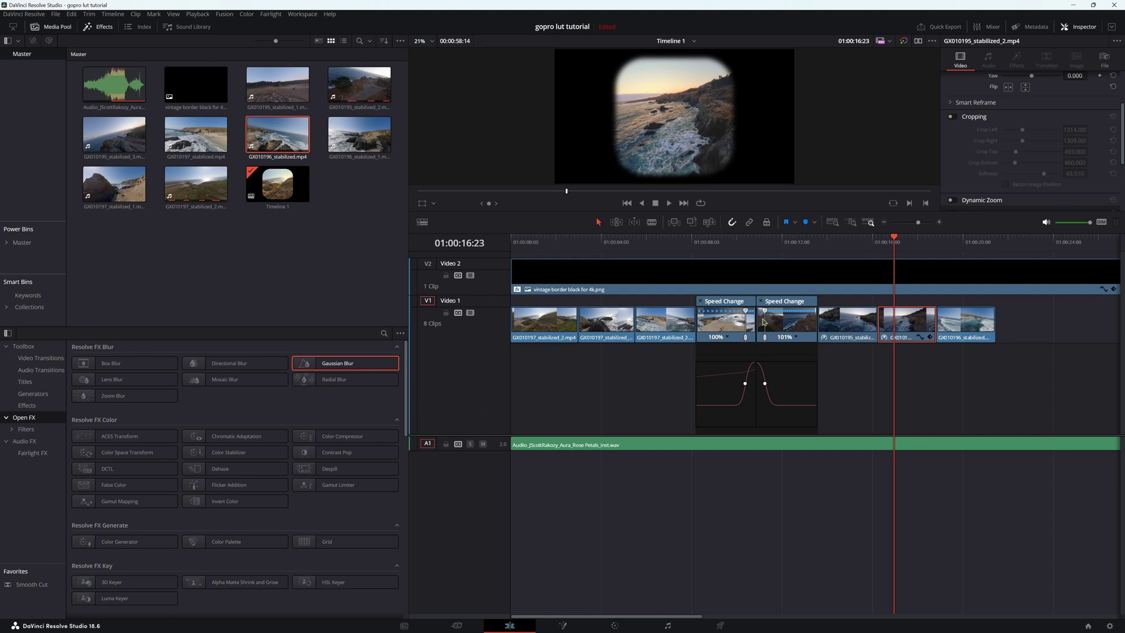
left_click(822, 271)
scroll(1034, 88, "up", 3)
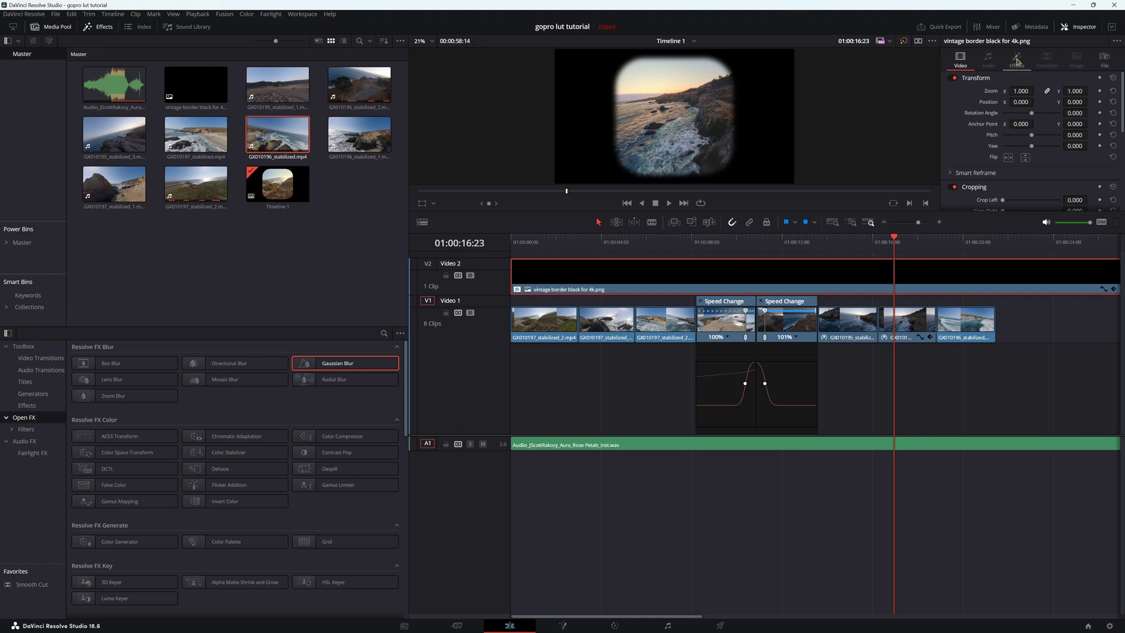
left_click(1017, 61)
left_click_drag(1037, 111, 1045, 118)
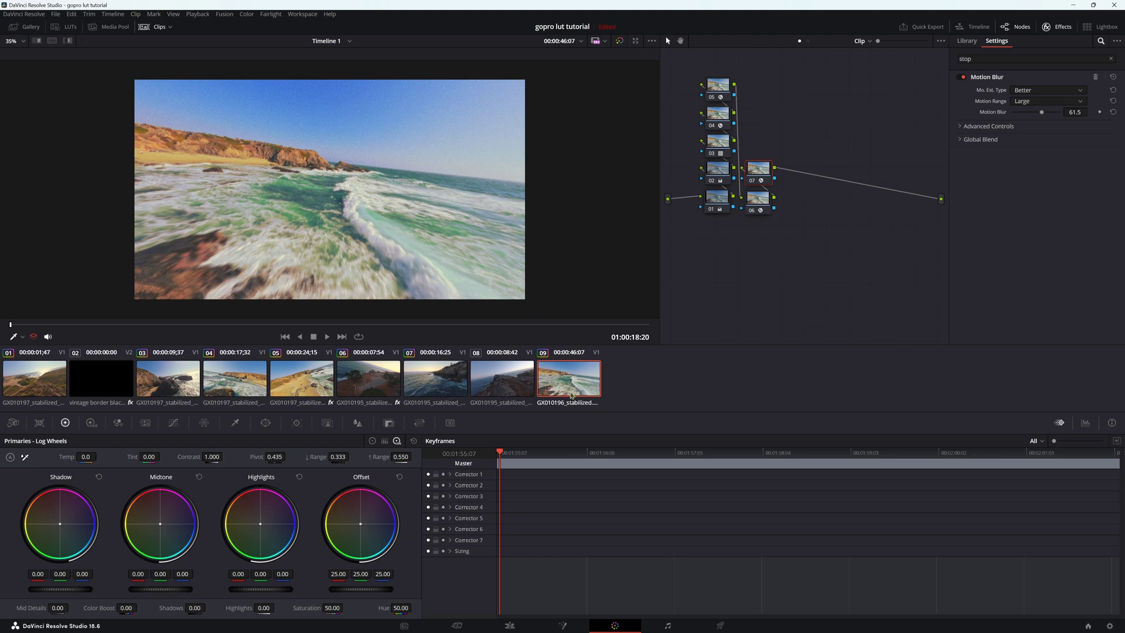
On the Color page, copy the complete node grade from clip 09 onto ungraded clip 08
left_click(502, 370)
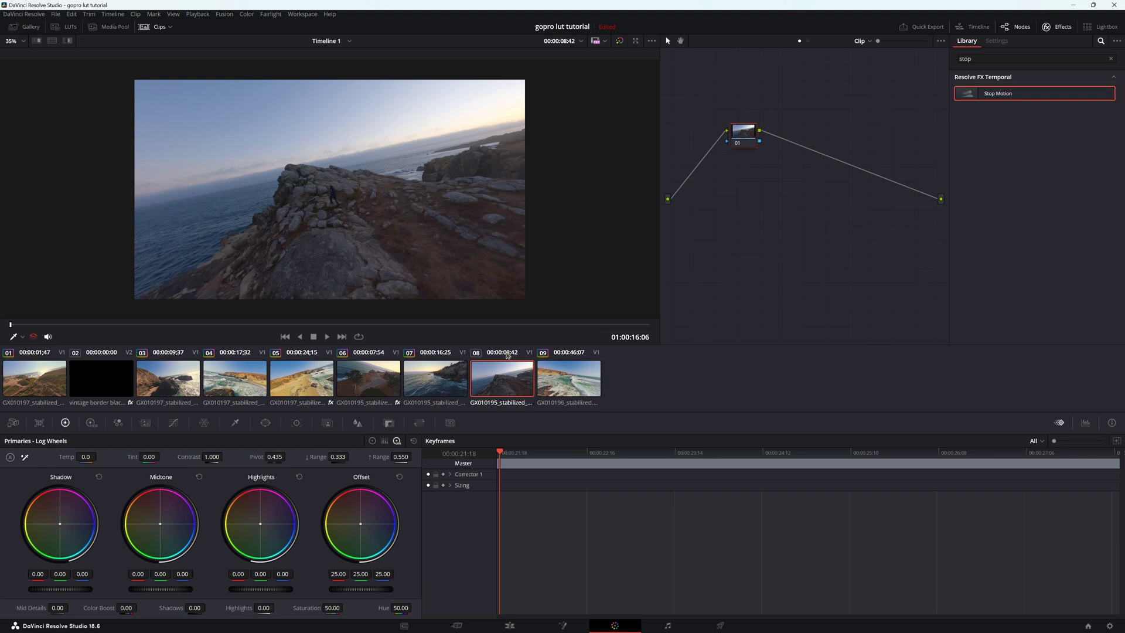
left_click(508, 383)
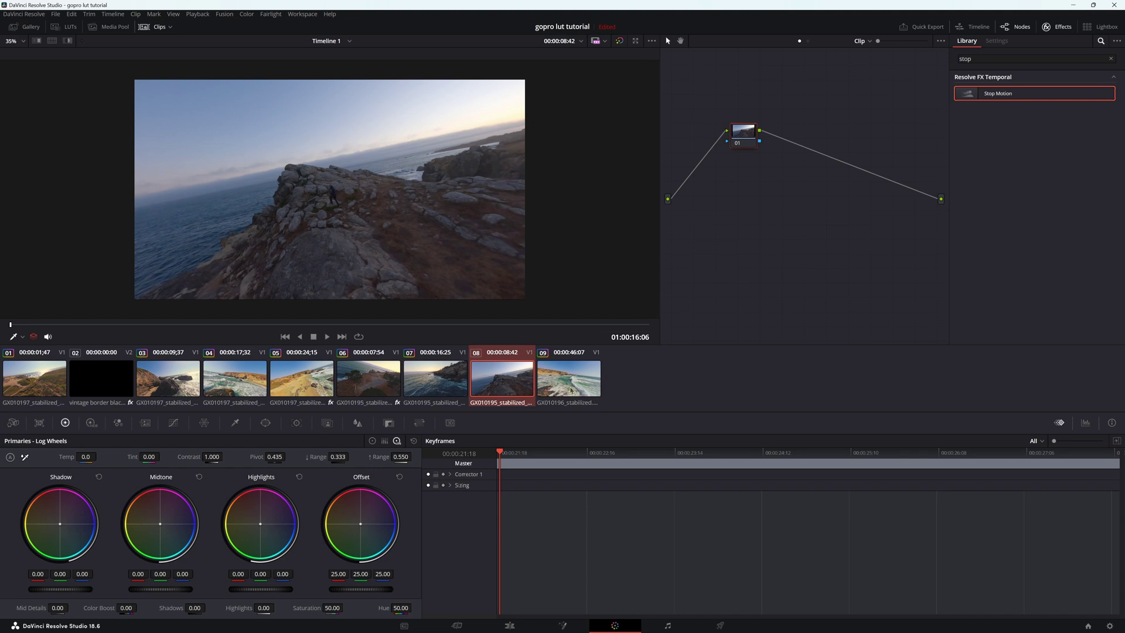
middle_click(571, 391)
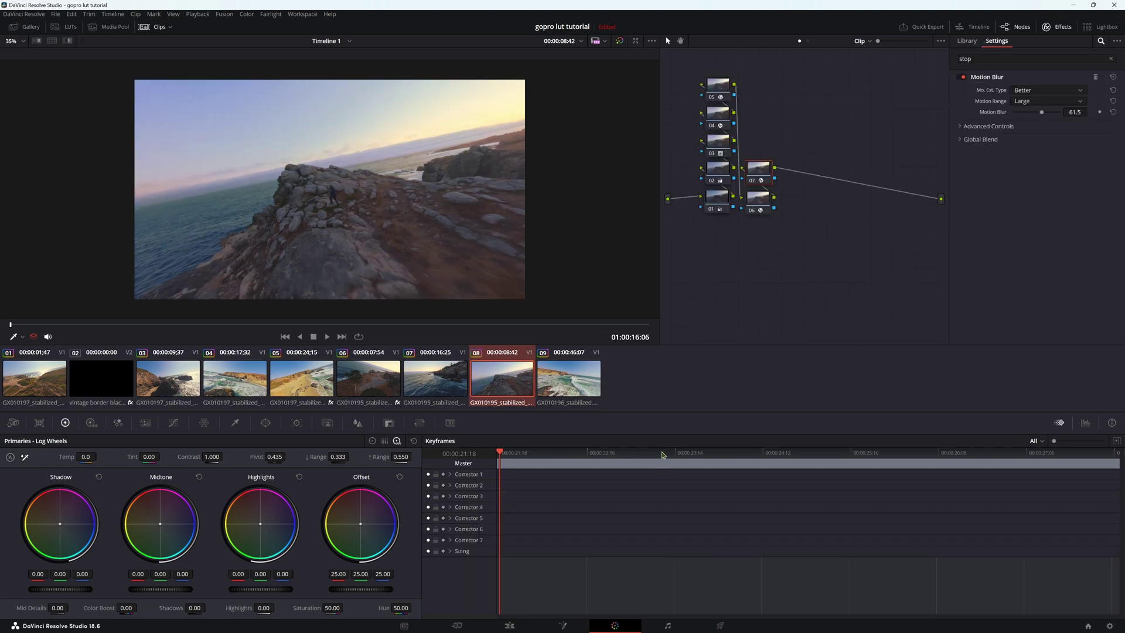